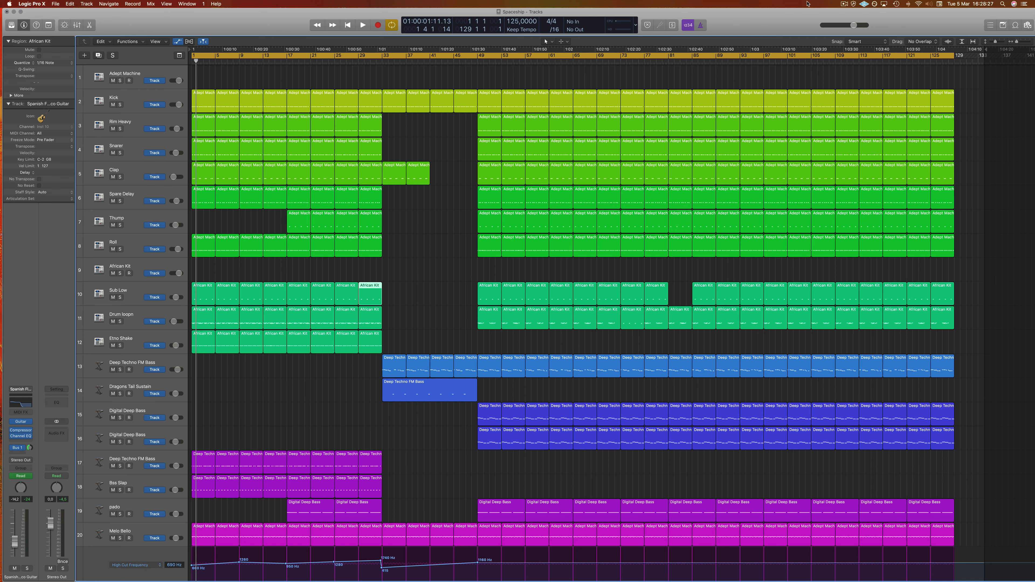
Play the song from the beginning, look over the mixer and the arrangement's tracks, and stop playback
left_click(393, 78)
key("space")
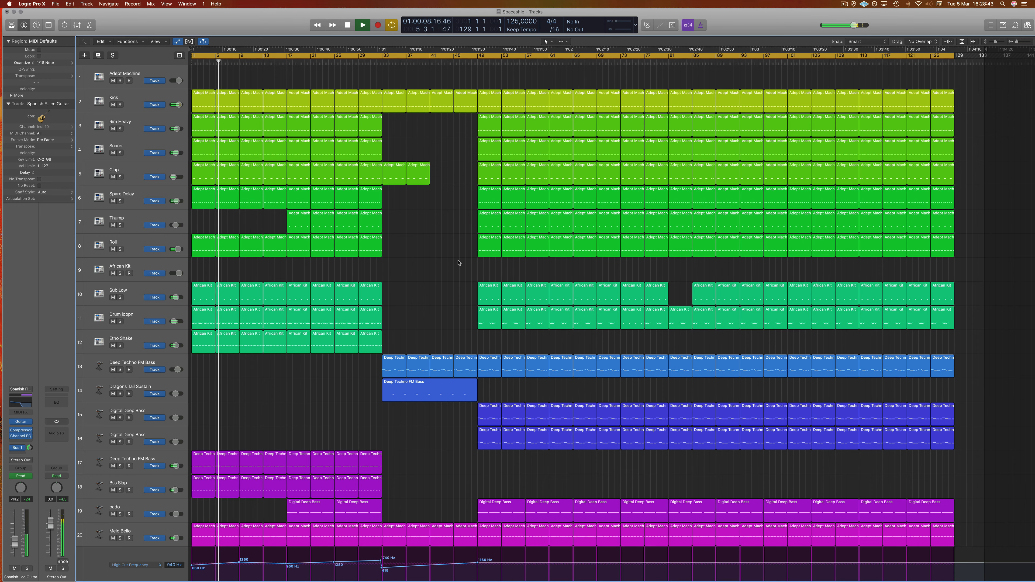
scroll(457, 253, "down", 2)
scroll(457, 247, "up", 1)
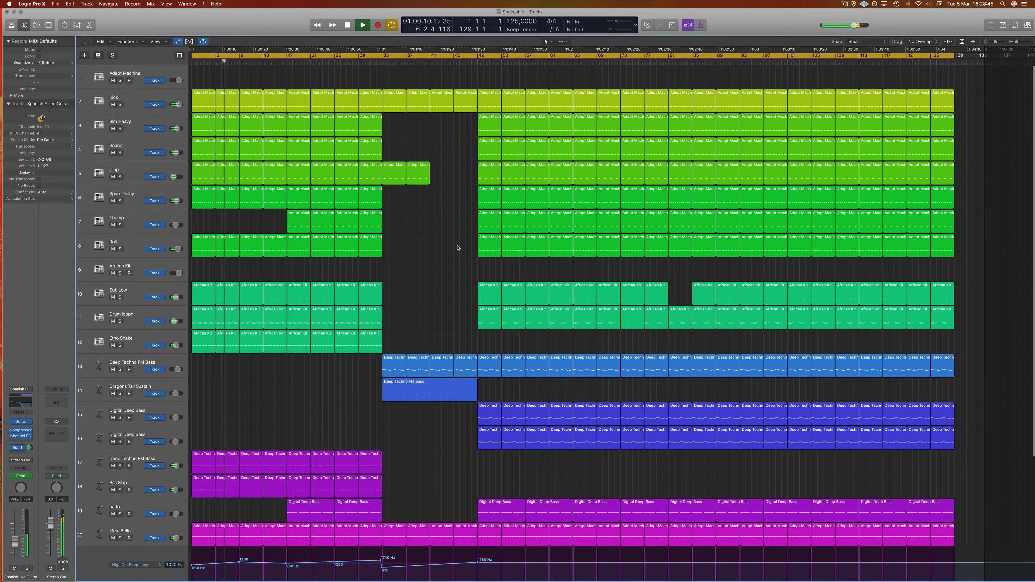
key("x")
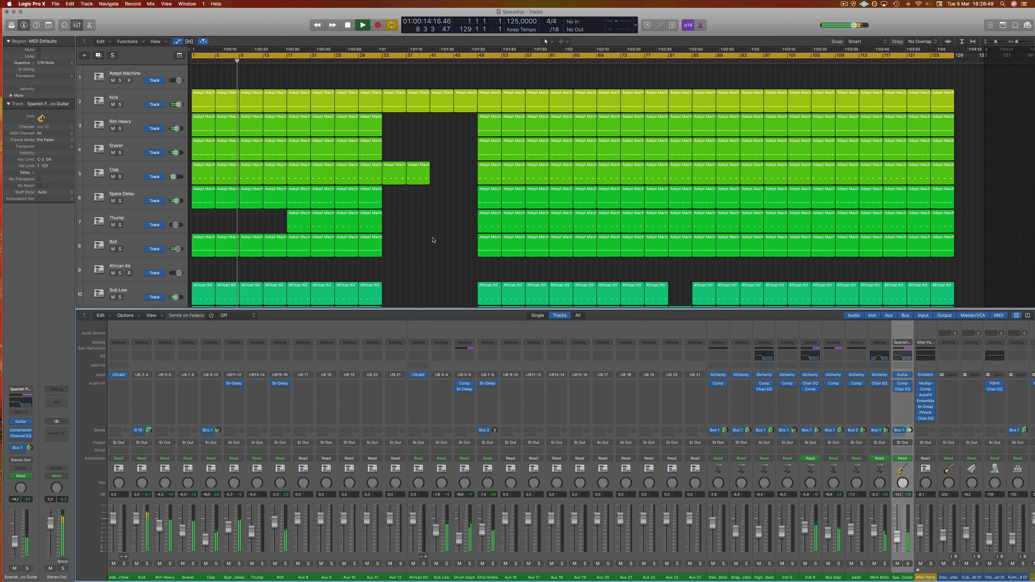
scroll(433, 240, "down", 6)
scroll(430, 220, "up", 6)
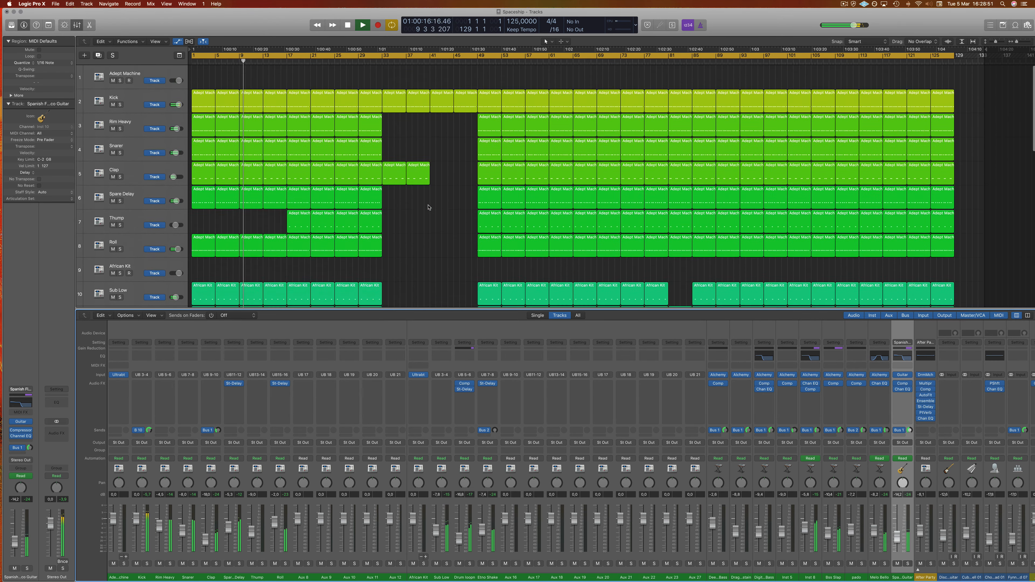
key("x")
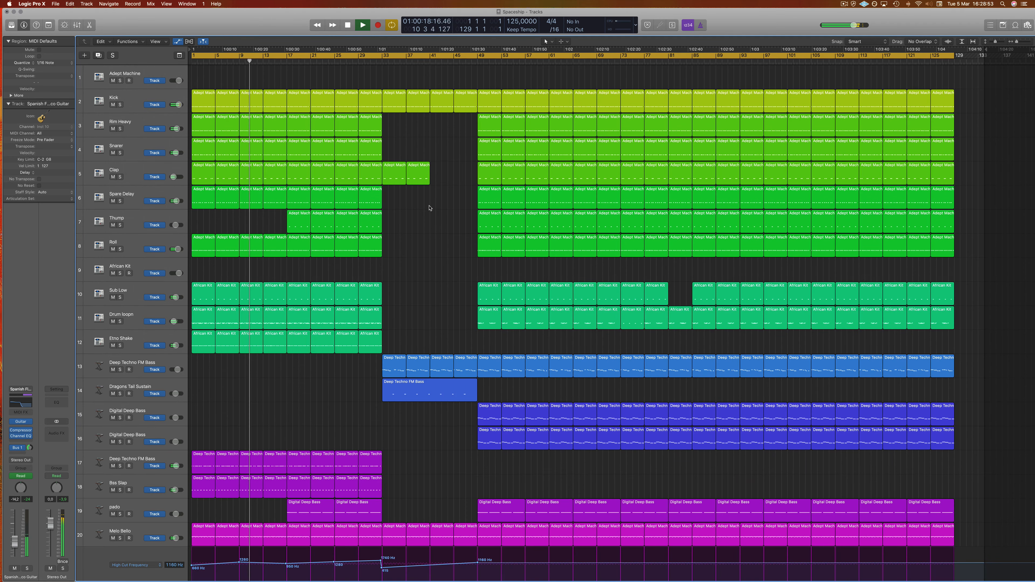
scroll(429, 207, "up", 1)
scroll(429, 206, "down", 4)
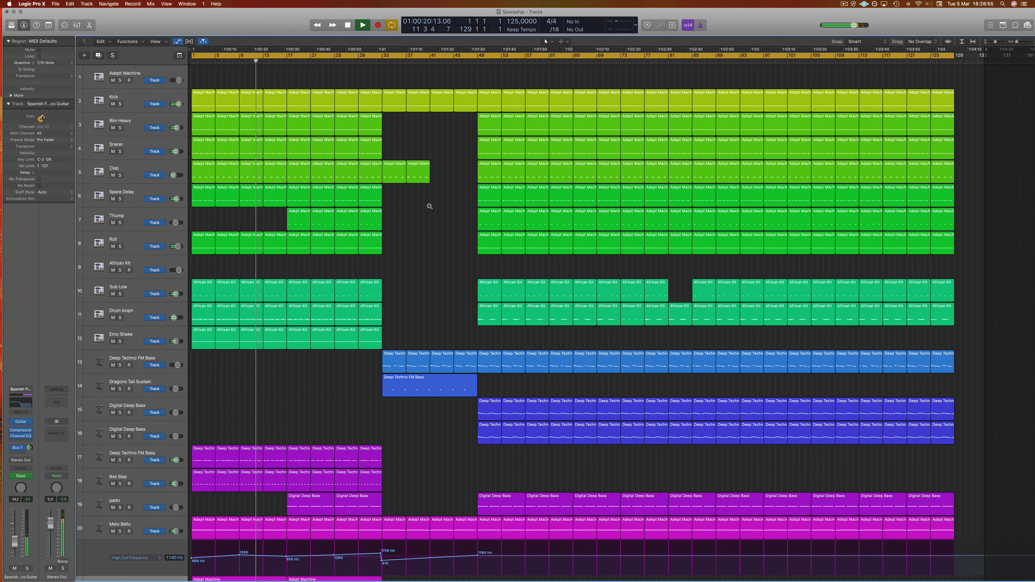
scroll(429, 206, "down", 3)
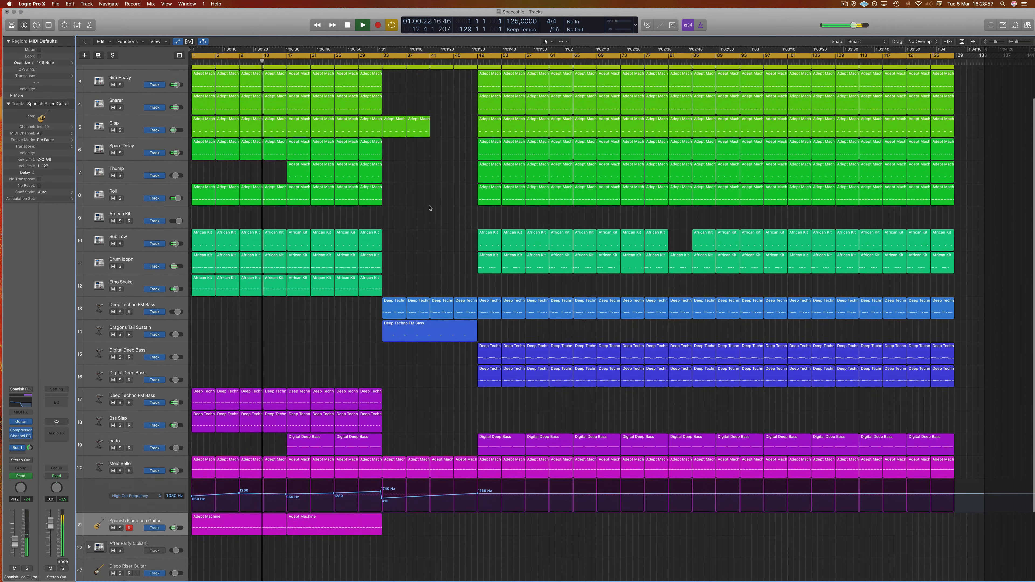
key("space")
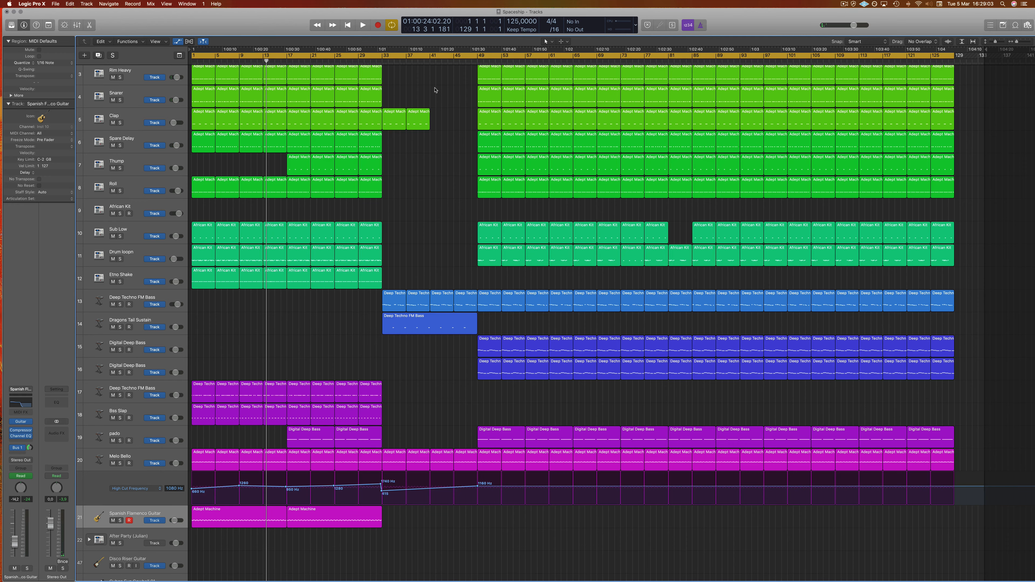
Play the breakdown section of the arrangement from bar 33
scroll(436, 90, "up", 3)
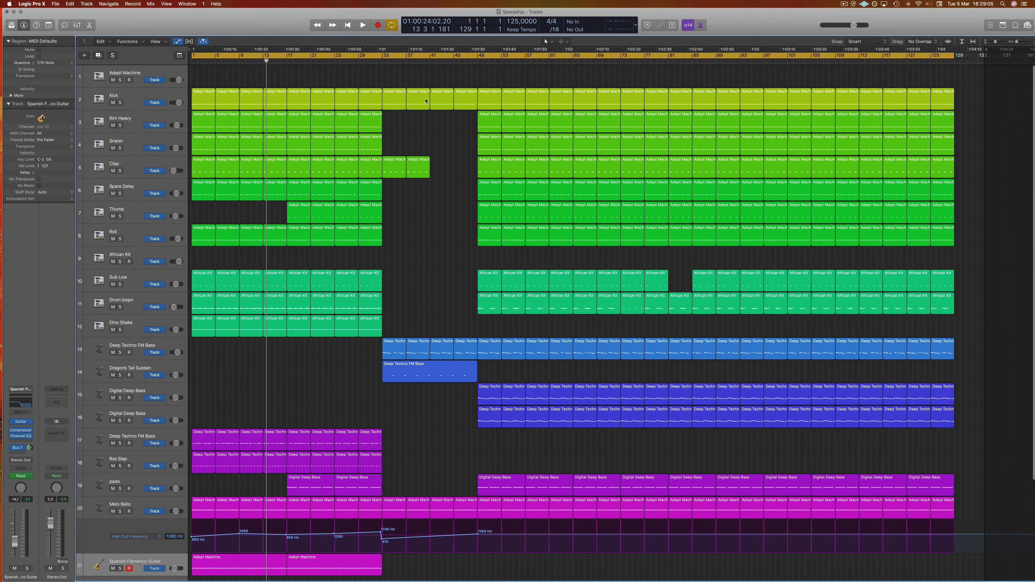
left_click(382, 62)
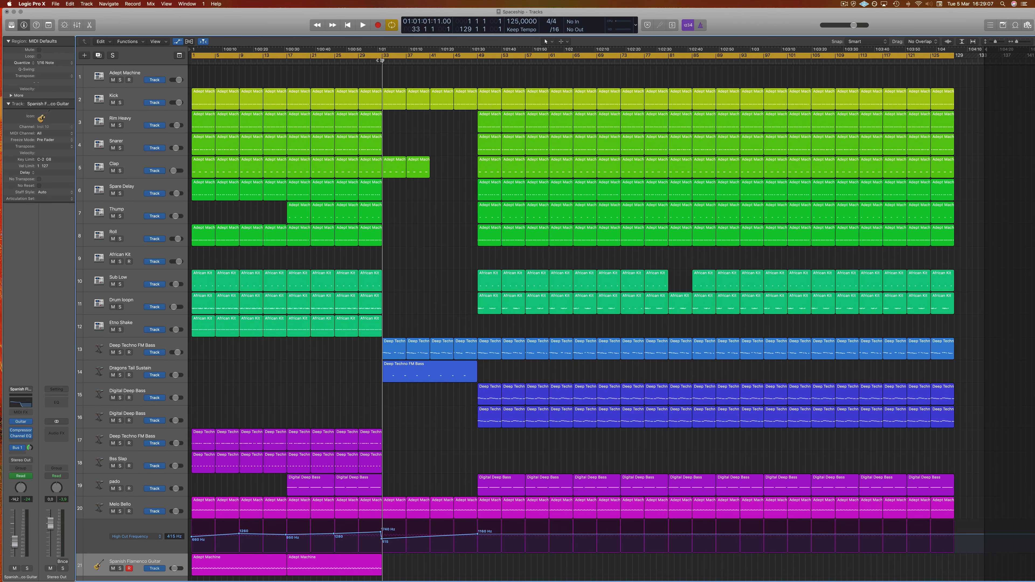
key("space")
left_click(382, 62)
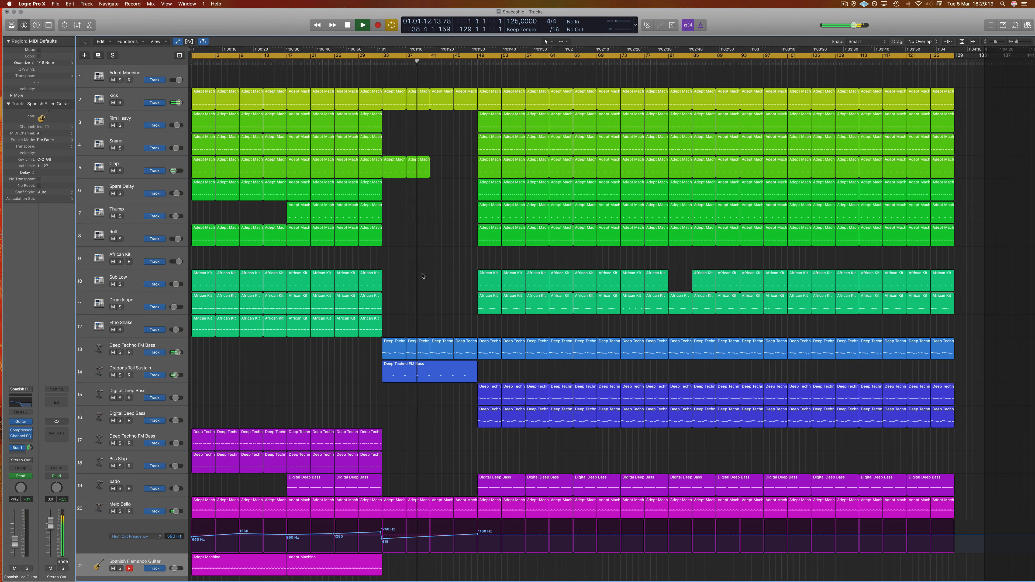
key("space")
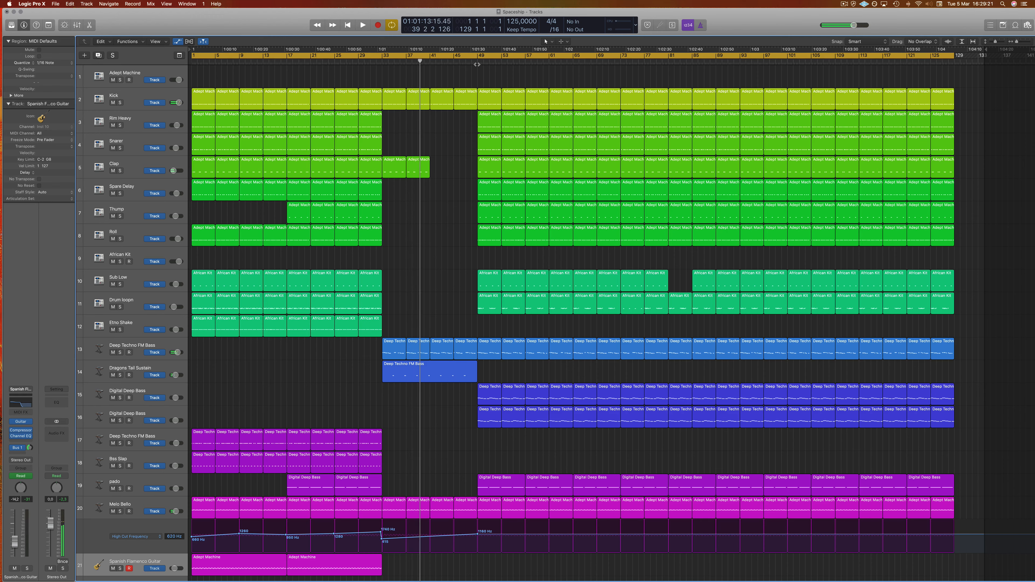
Play the section starting at bar 49, look over its tracks, and stop playback
left_click(477, 64)
key("space")
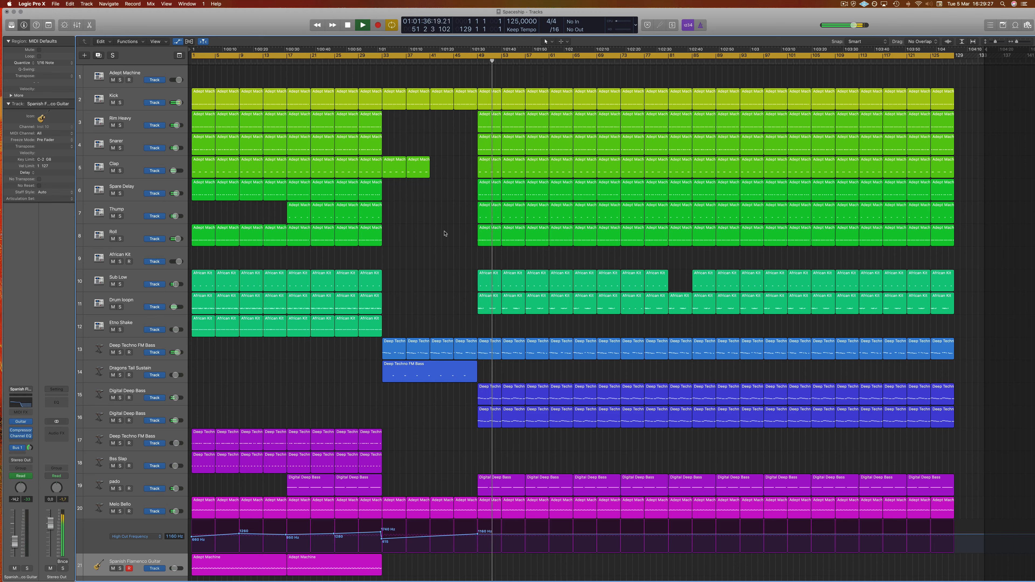
scroll(382, 343, "down", 2)
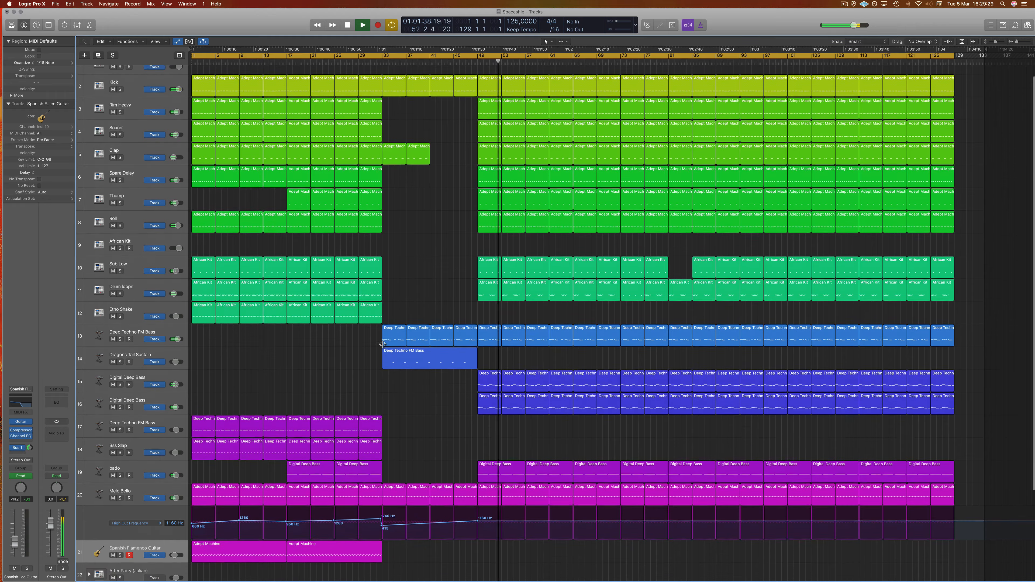
scroll(382, 344, "down", 4)
scroll(445, 252, "up", 5)
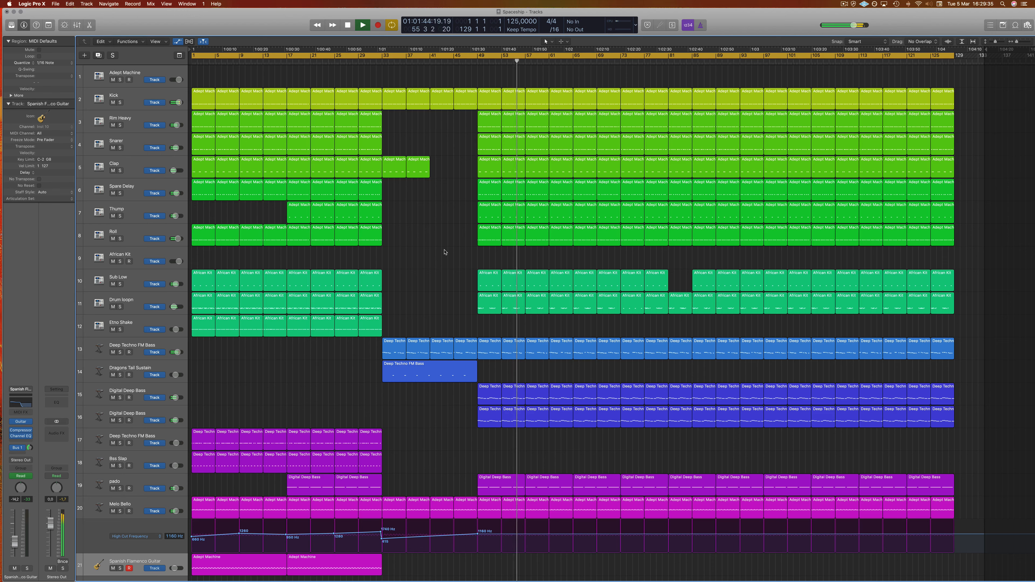
key("space")
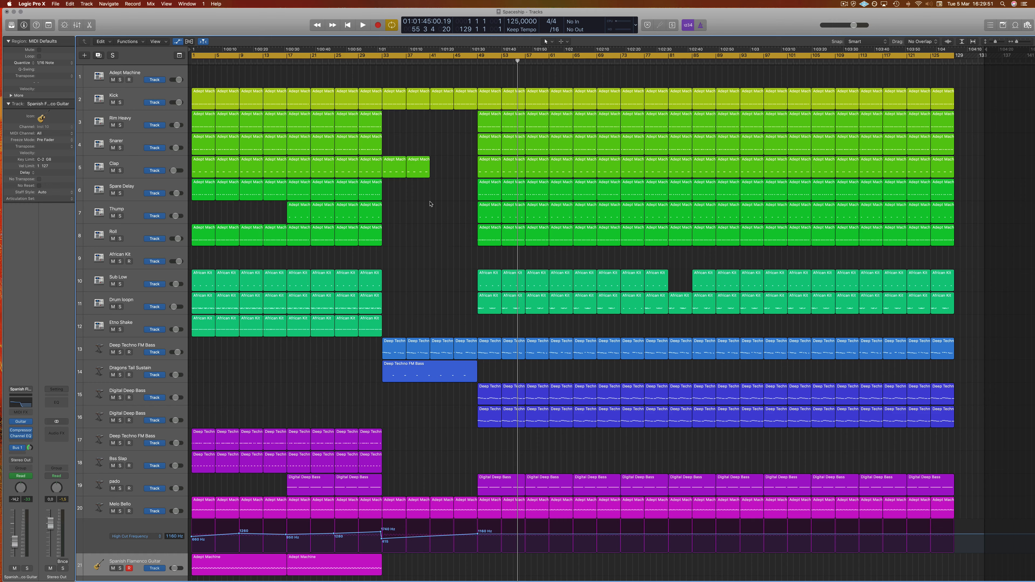
Solo the Kick track and play it from the beginning of the song
left_click(139, 96)
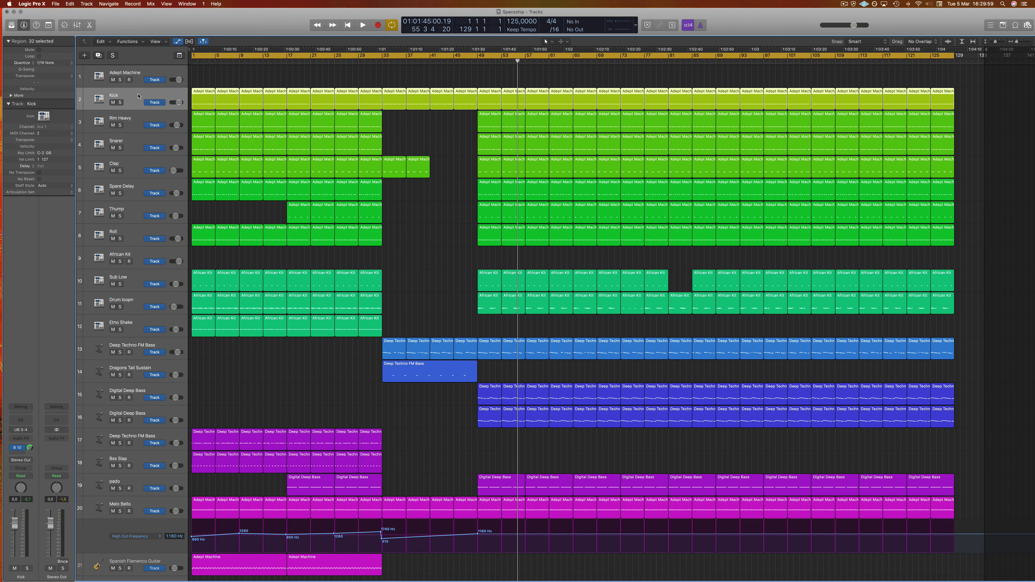
left_click(120, 103)
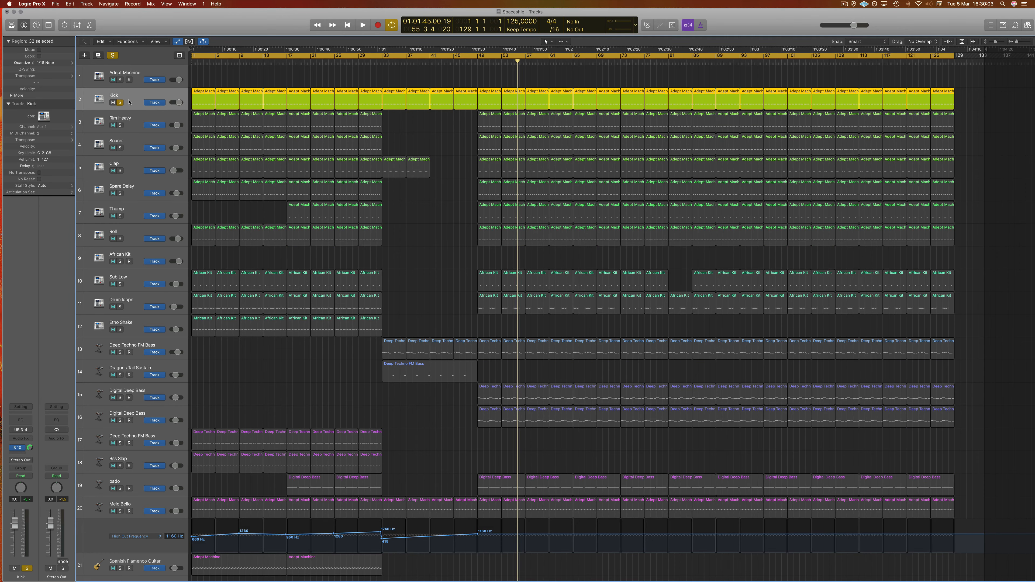
key("Return")
key("space")
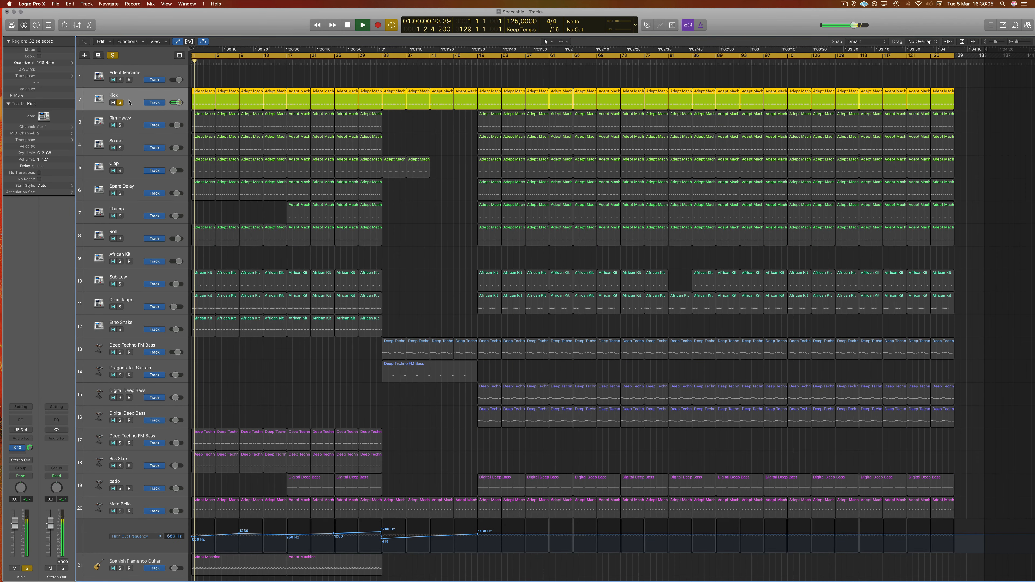
Show the mixer below the arrangement and look across its channel strips
key("x")
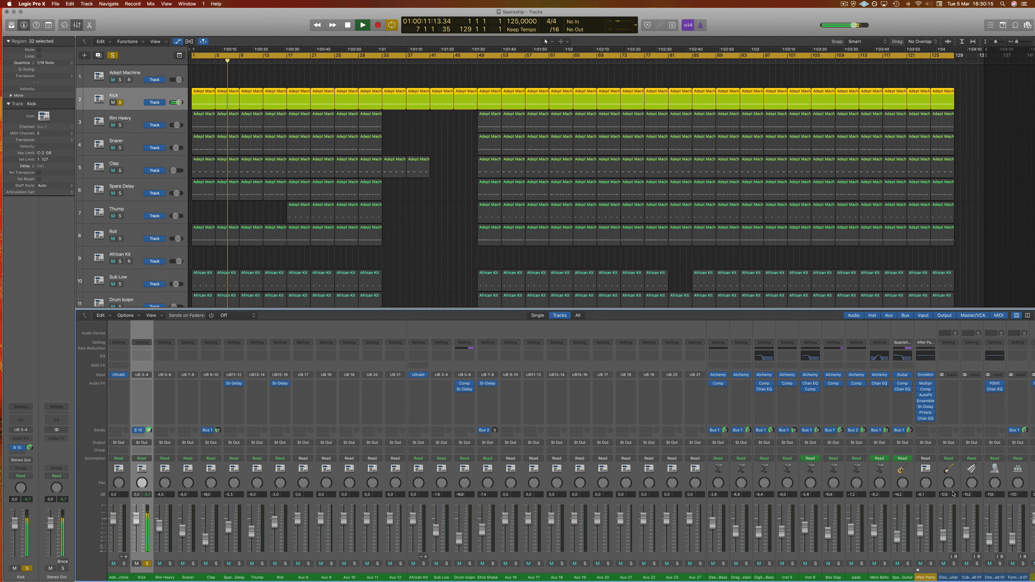
scroll(799, 397, "right", 2)
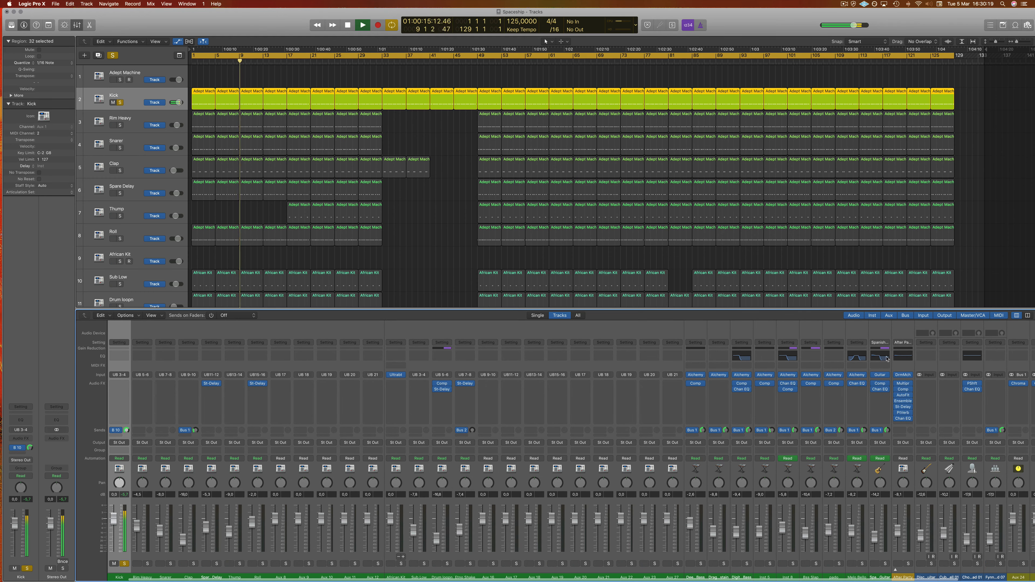
scroll(804, 367, "left", 1)
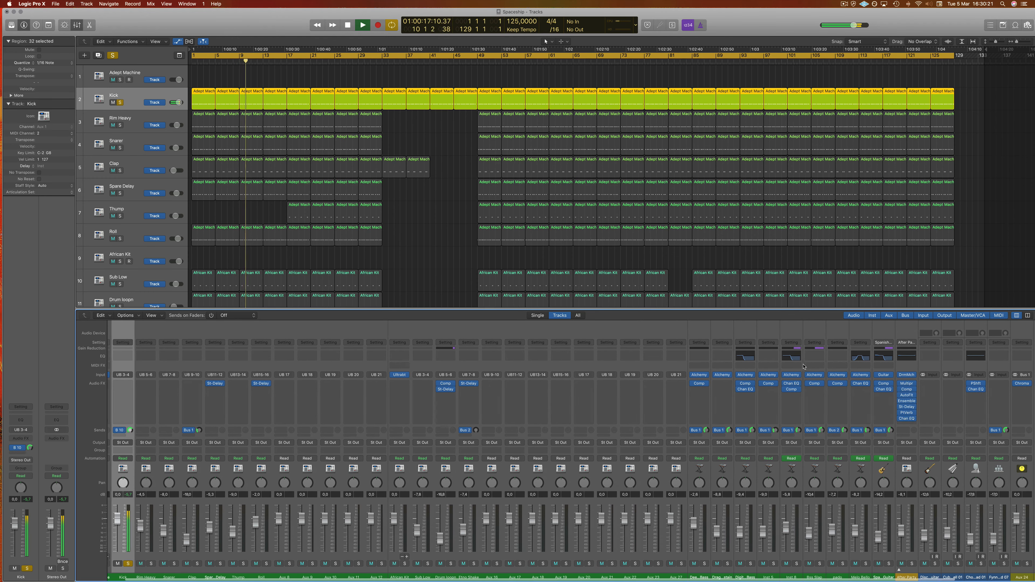
scroll(803, 367, "left", 2)
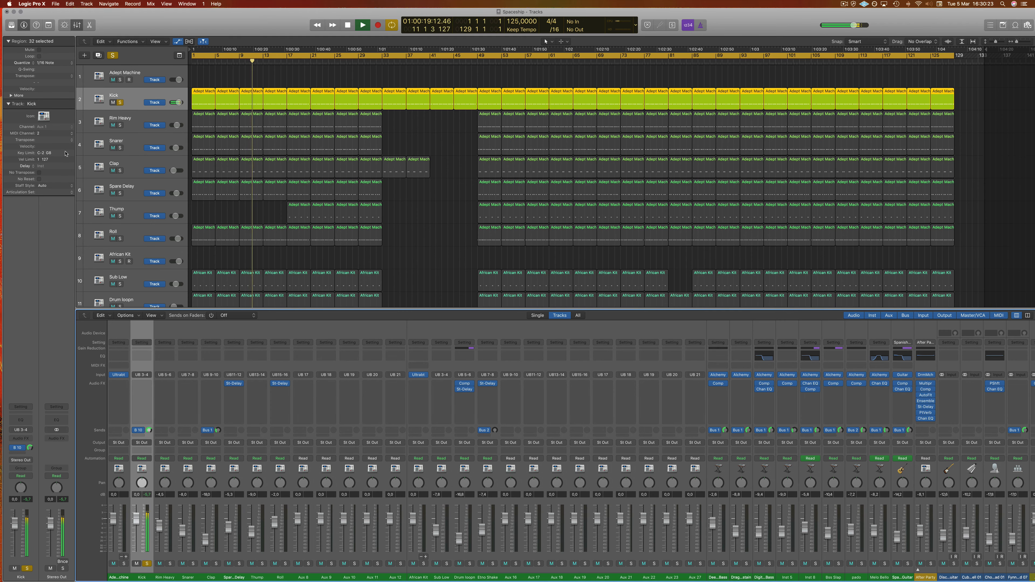
Add the Rim Heavy and Snarer tracks to the solo during playback, selecting each track
left_click(120, 126)
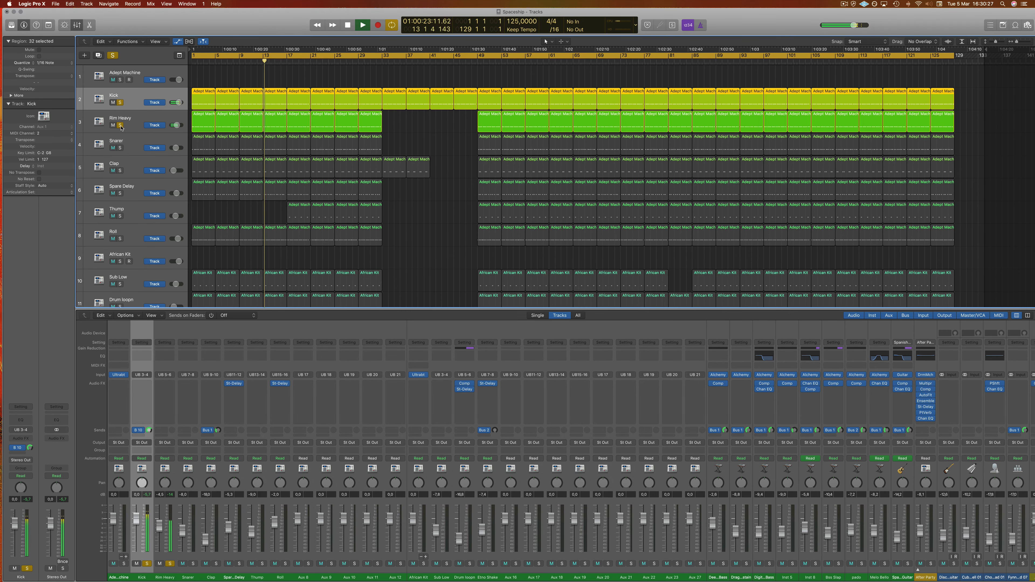
left_click(131, 128)
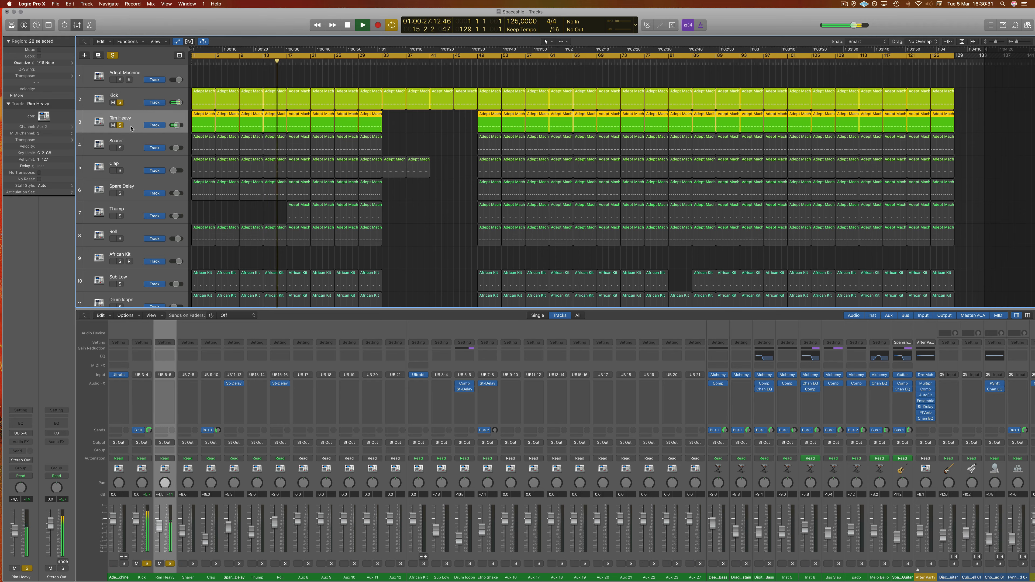
left_click(120, 148)
left_click(136, 144)
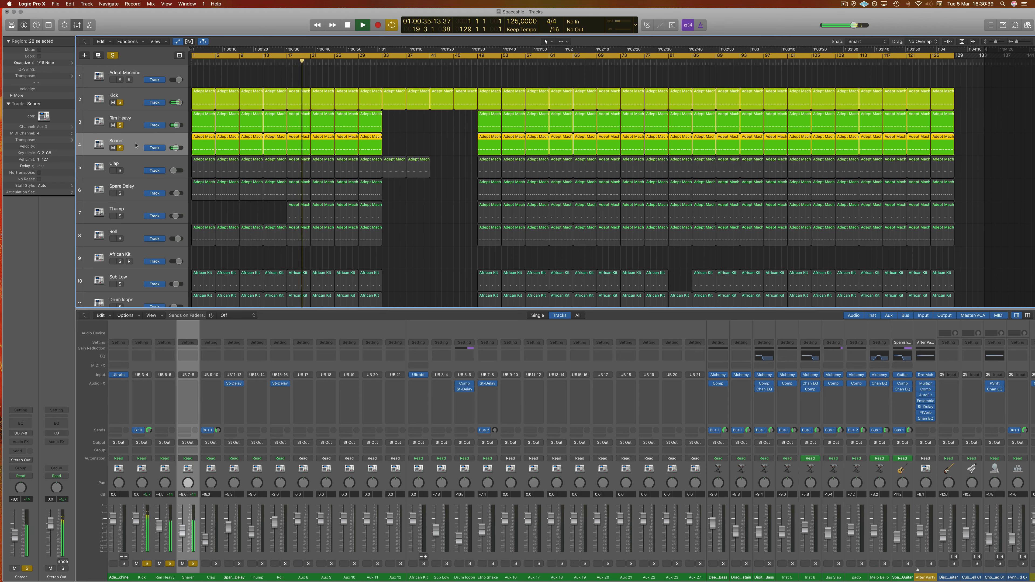
Add the Clap and Spare Delay tracks to the solo during playback, selecting each track
left_click(122, 170)
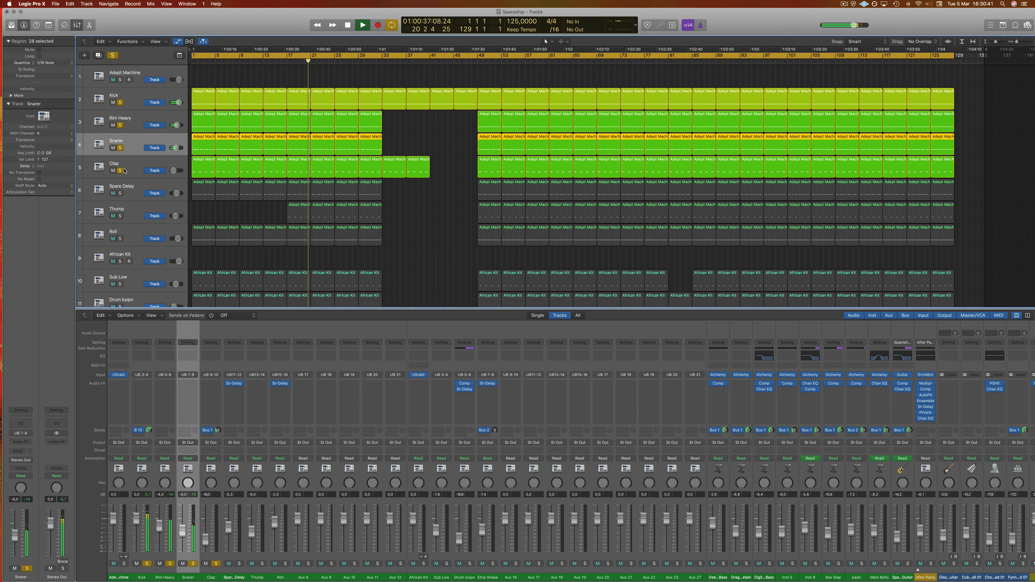
left_click(139, 165)
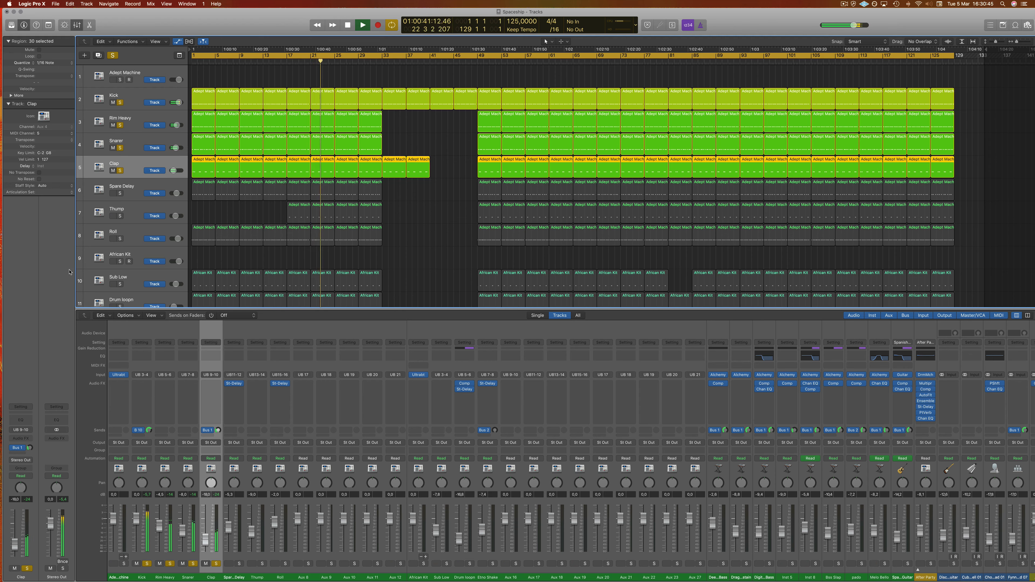
left_click(159, 186)
left_click(120, 193)
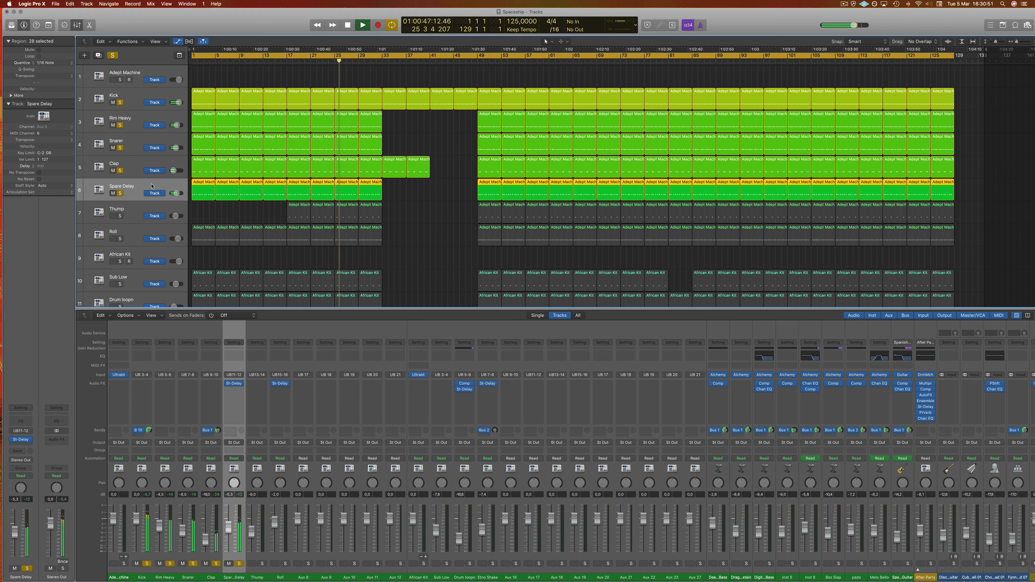
Rename the Spare Delay track as Snare
double_click(115, 186)
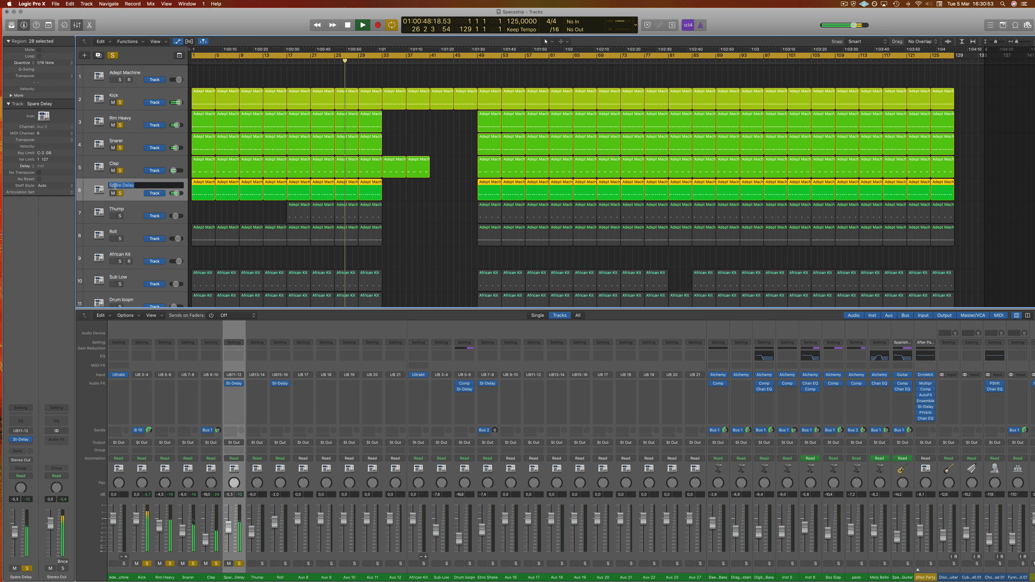
type("S")
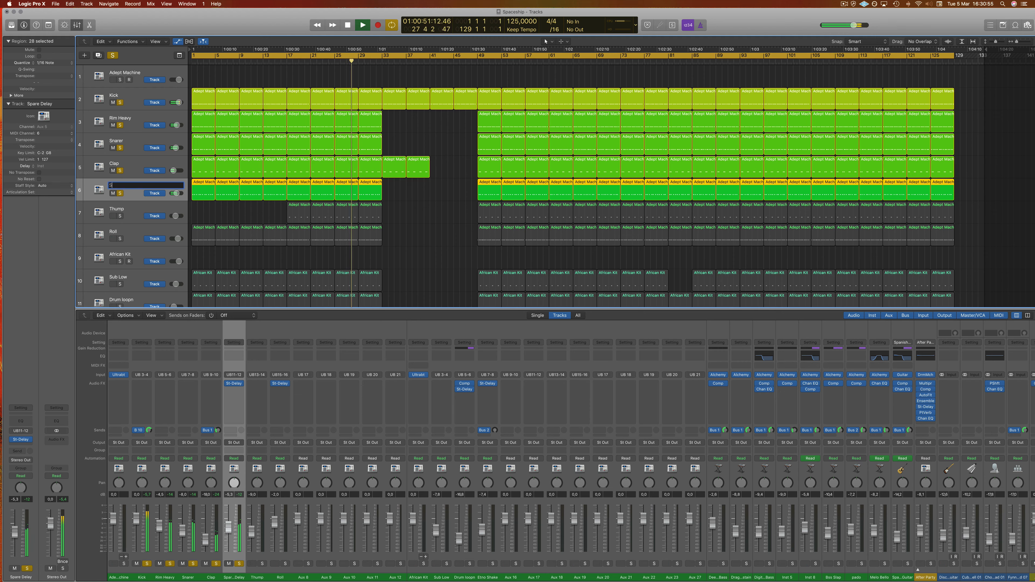
type("nare")
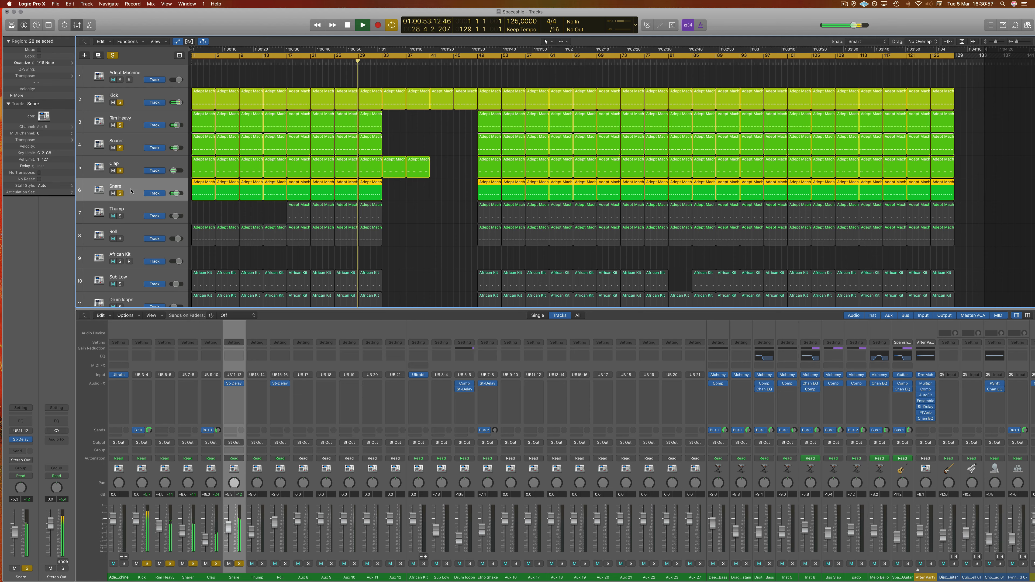
Open the Snare track's Stereo Delay clear of the track headers, bypass the effect, and restart playback from the beginning
left_click(22, 442)
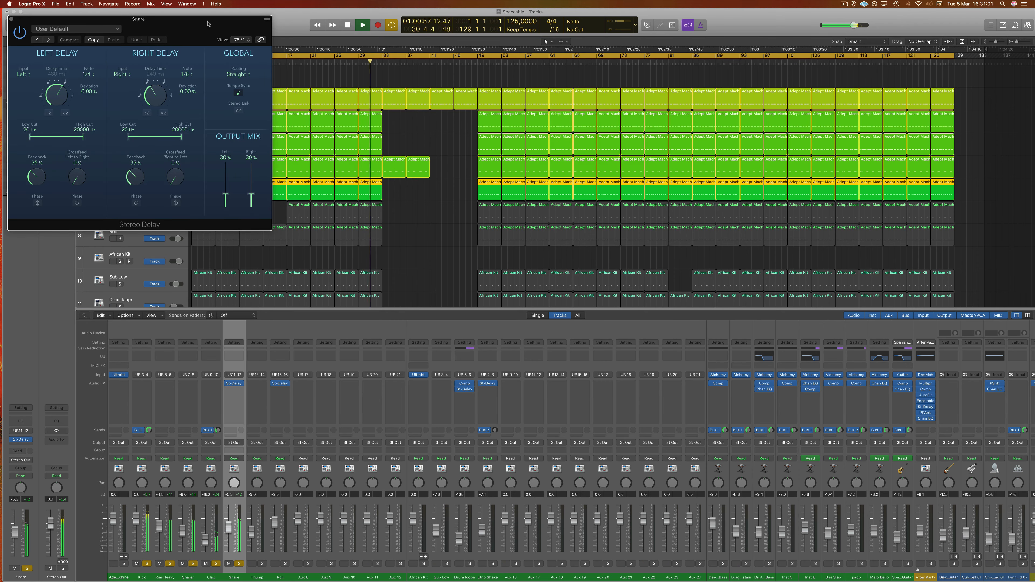
left_click_drag(208, 24, 647, 79)
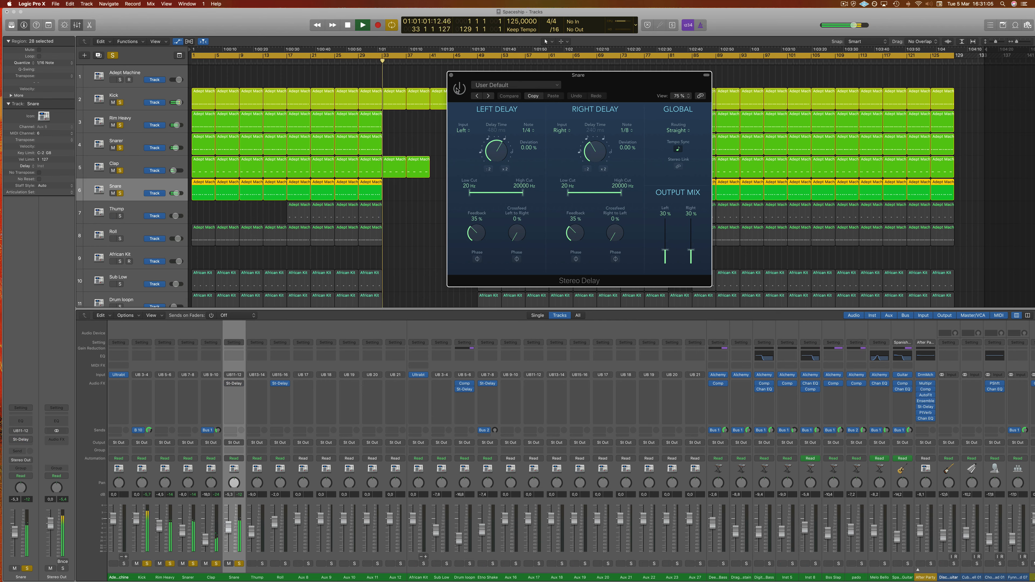
key("Return")
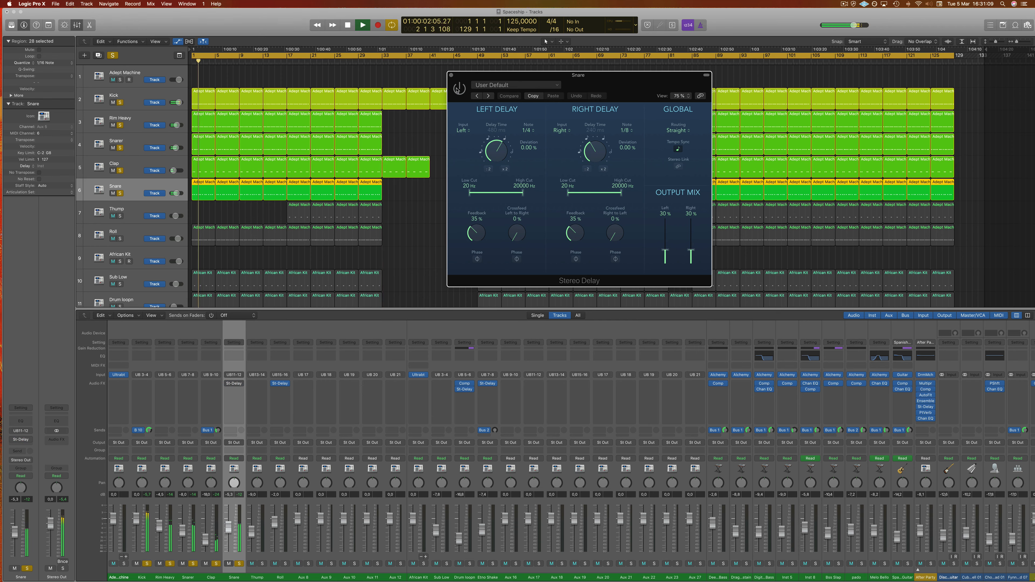
Turn the Snare track's Stereo Delay back on and close its window
left_click_drag(646, 77, 610, 92)
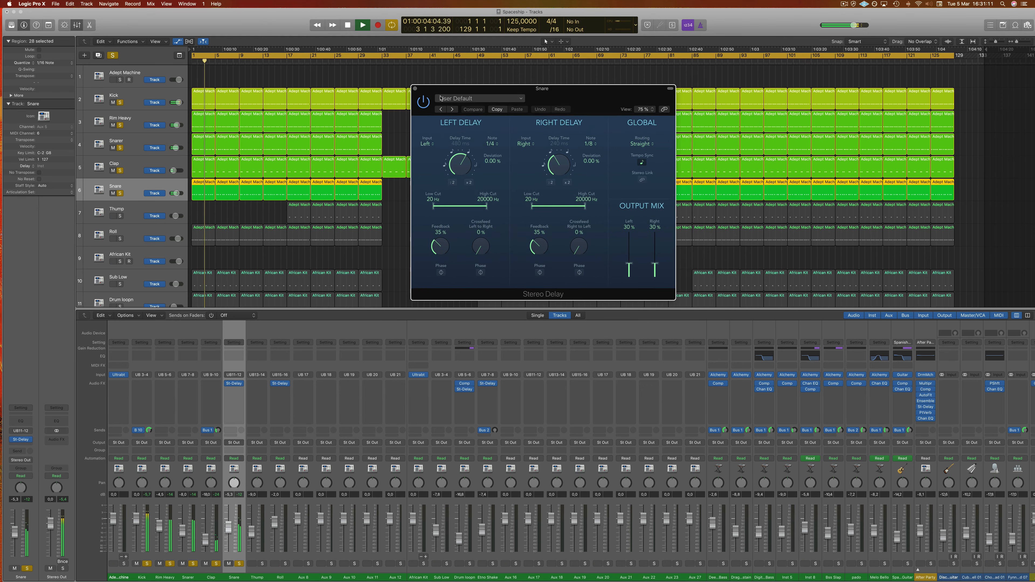
left_click(414, 89)
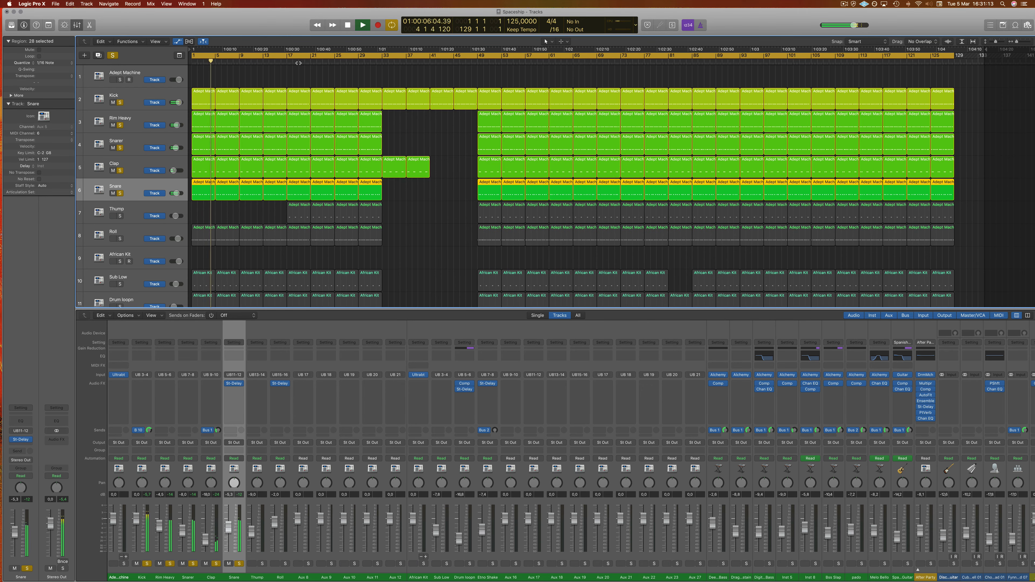
Set the cycle range to bars 17 to 33 and restart playback within it
left_click_drag(193, 55, 382, 56)
left_click(287, 56)
left_click_drag(293, 57, 290, 56)
key("space")
key("space")
Add the Thump track to the solo, select it, and raise its volume slightly
left_click(120, 216)
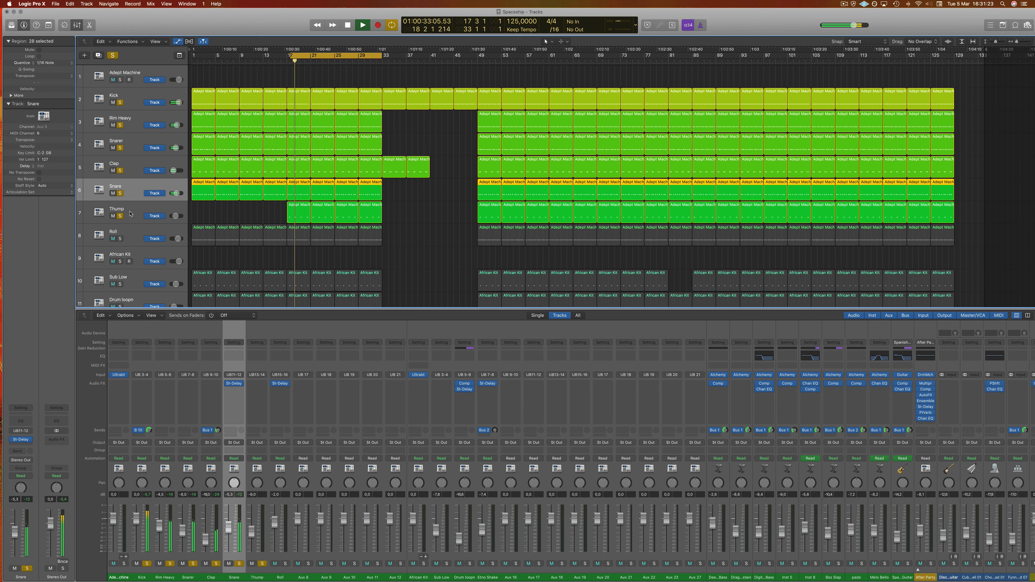
left_click(130, 213)
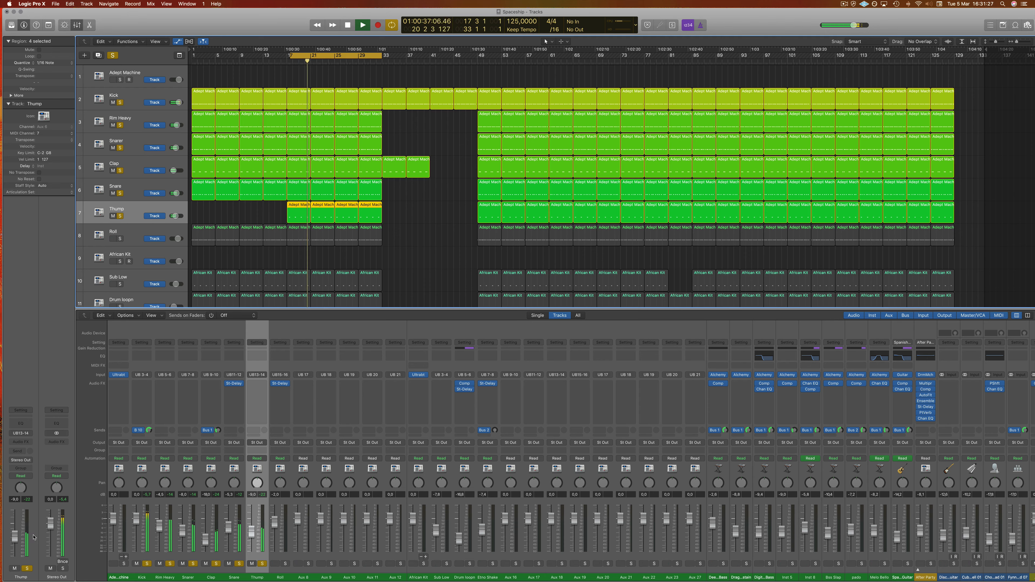
left_click_drag(252, 535, 253, 531)
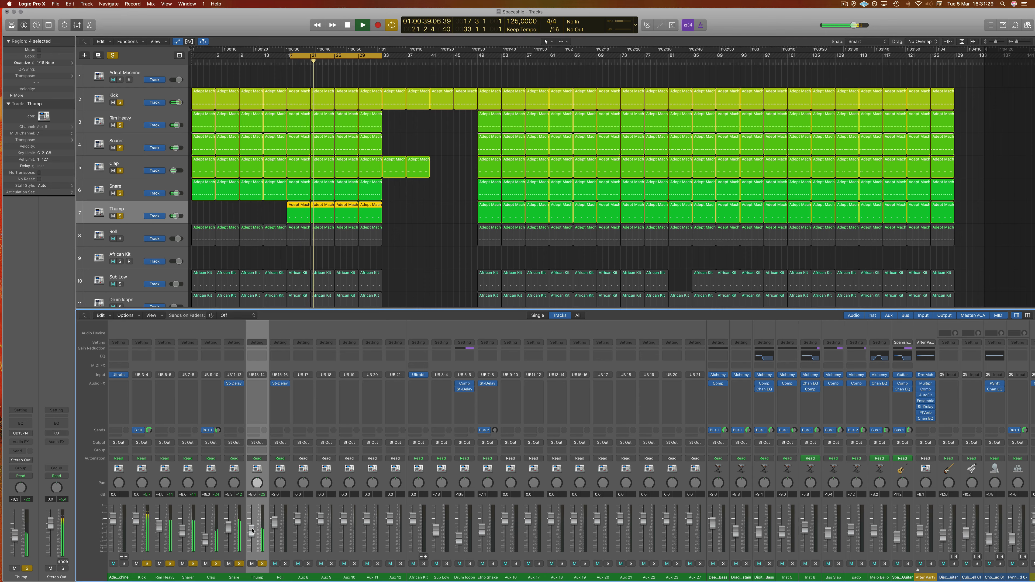
Add the Roll track to the solo and check its volume setting during playback
left_click(121, 239)
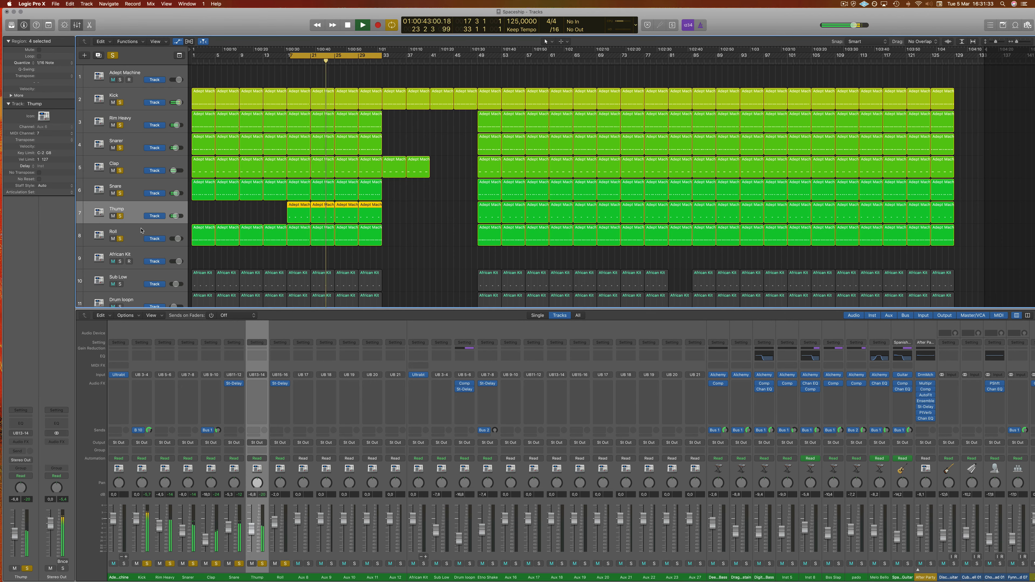
left_click(178, 239)
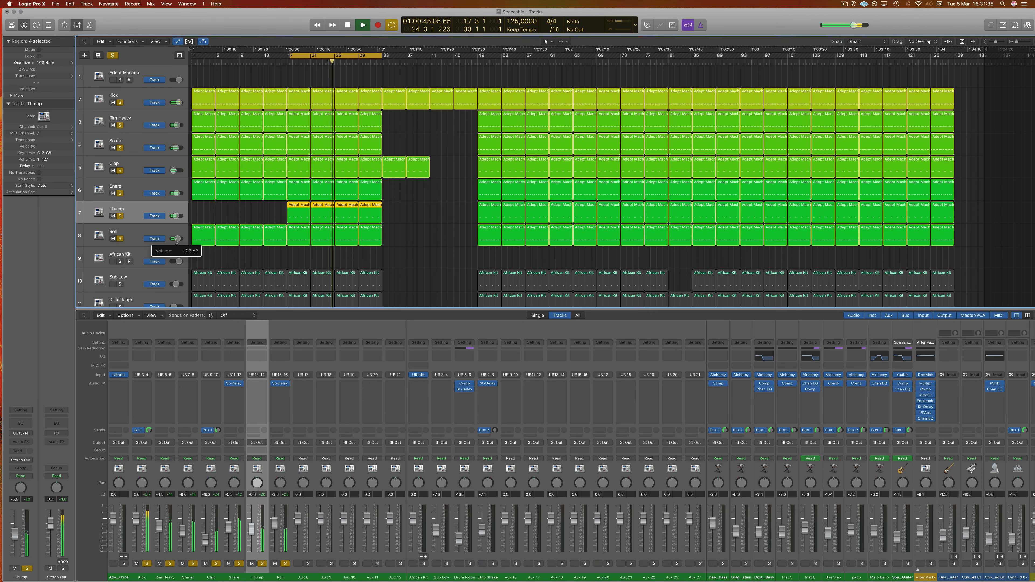
scroll(439, 211, "down", 4)
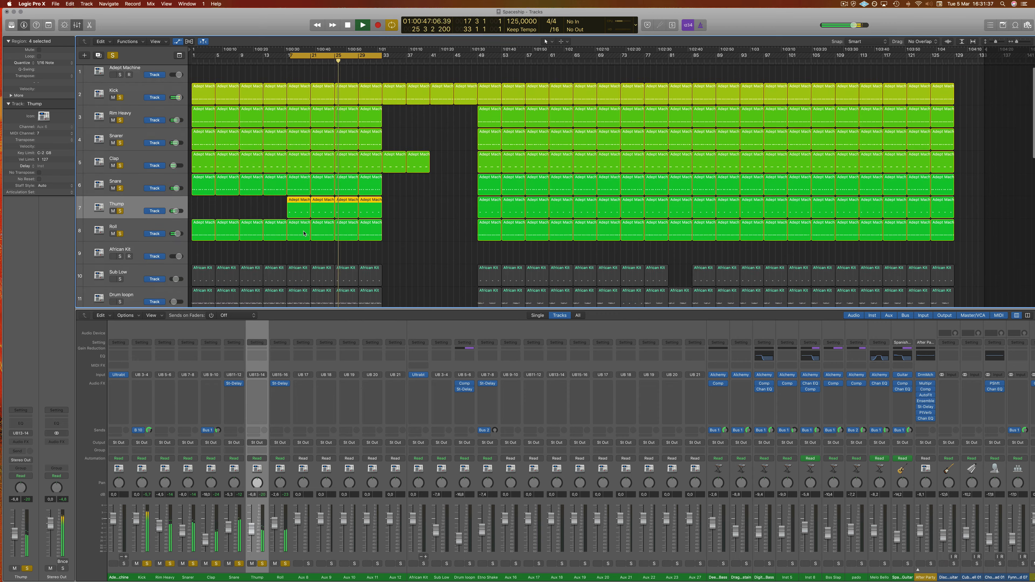
scroll(439, 211, "up", 4)
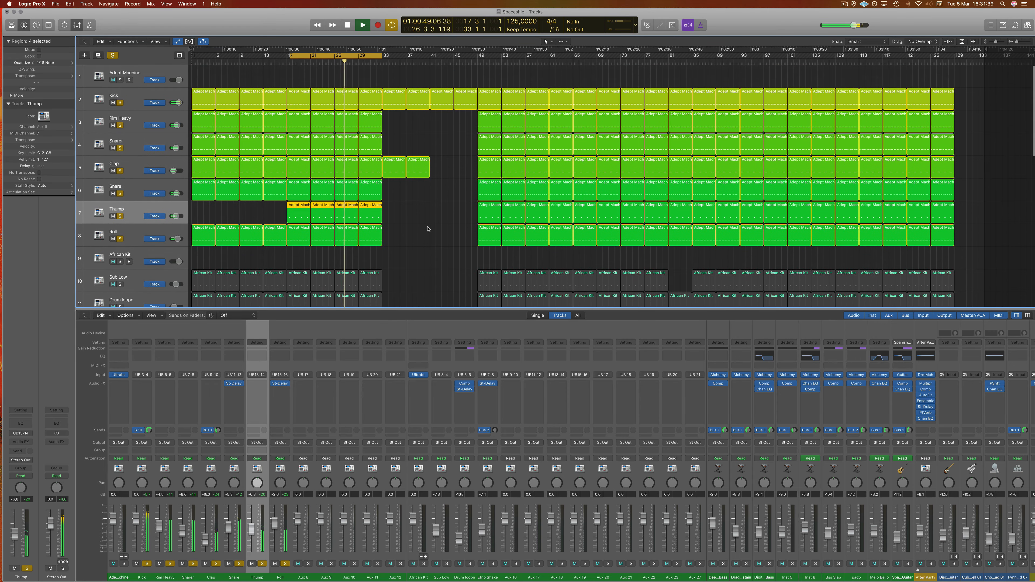
Add the Sub Low and Drum loopn tracks to the solo and select the Drum loopn track
scroll(424, 229, "down", 1)
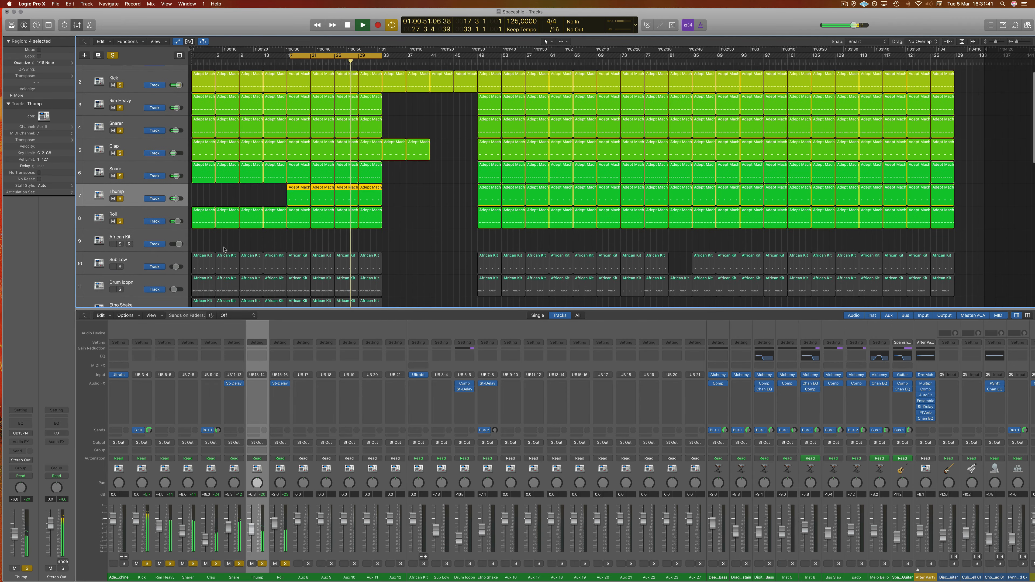
scroll(224, 249, "down", 3)
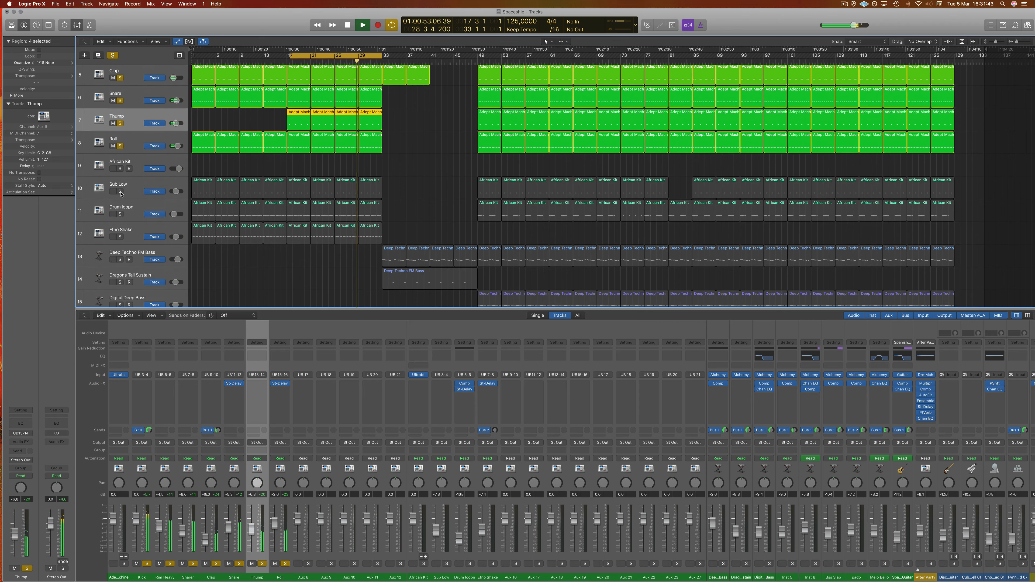
left_click(120, 191)
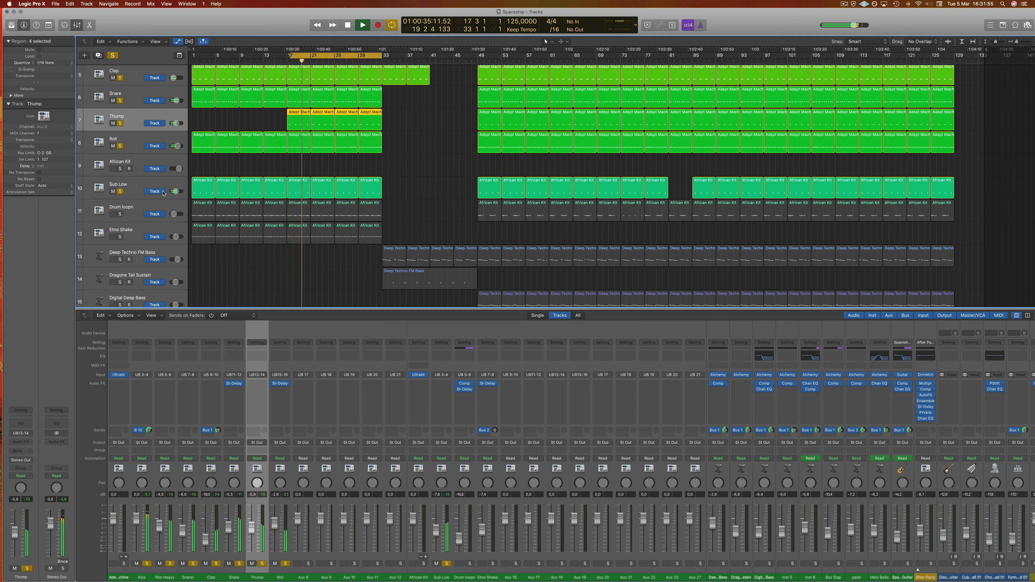
left_click(132, 215)
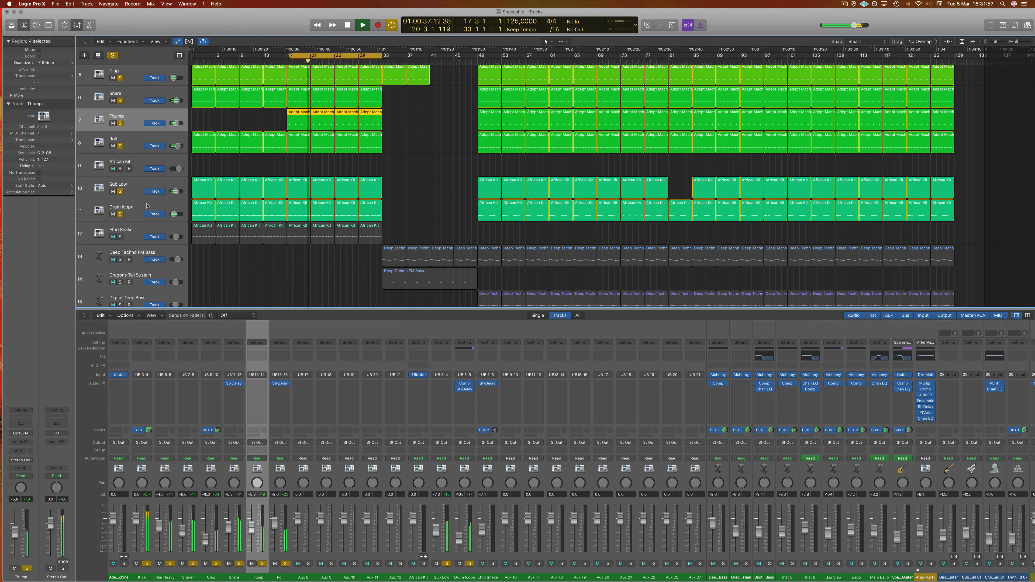
left_click(284, 260)
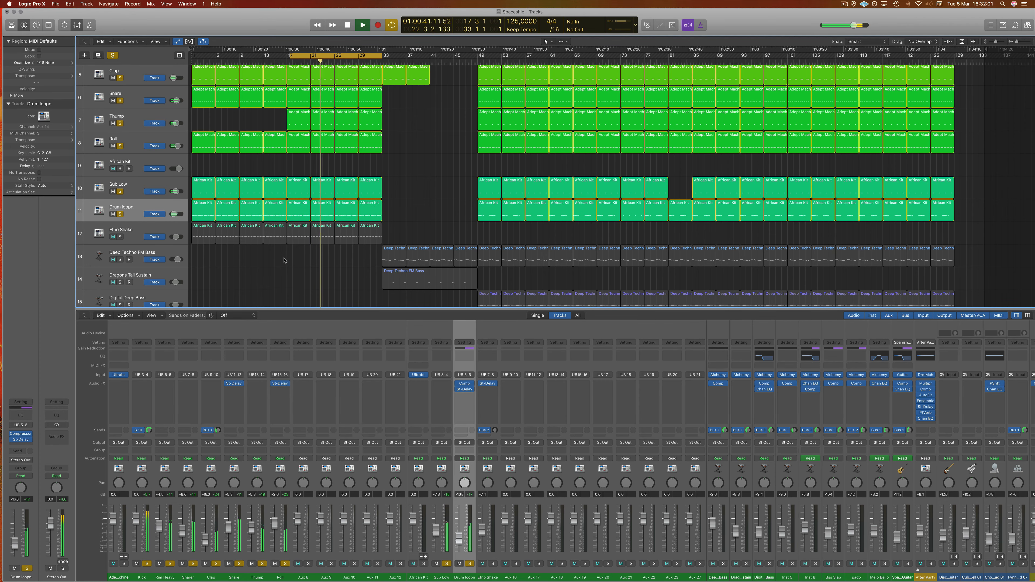
Open the African Kit track's Ultrabeat instrument, view its drum sounds, and close it
scroll(306, 281, "up", 1)
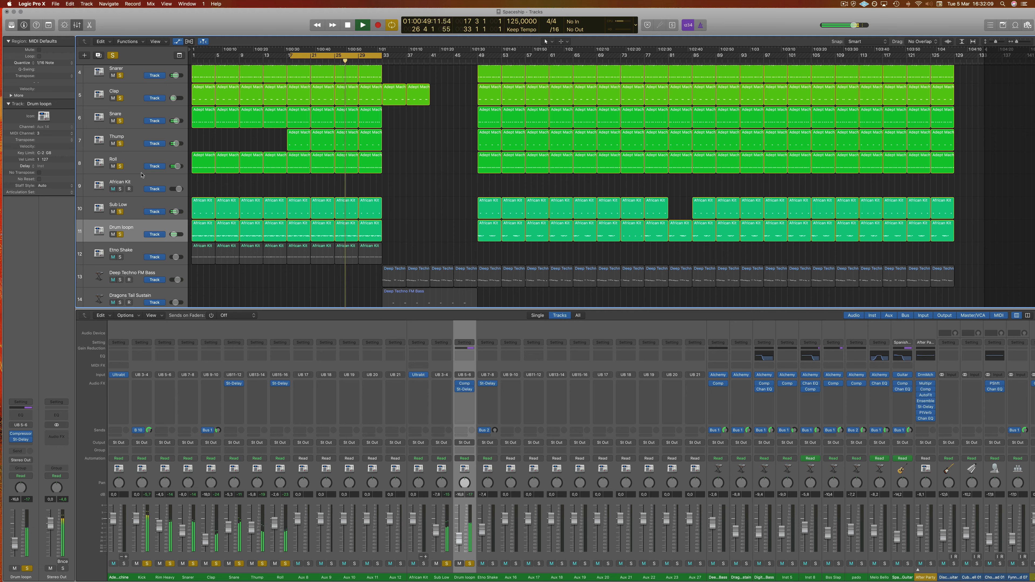
left_click(140, 181)
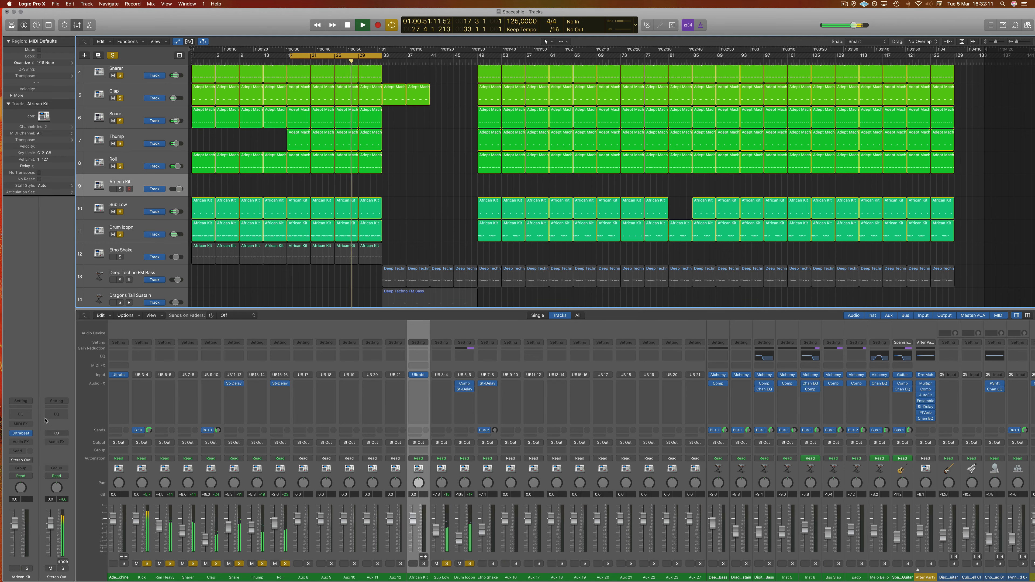
left_click(22, 434)
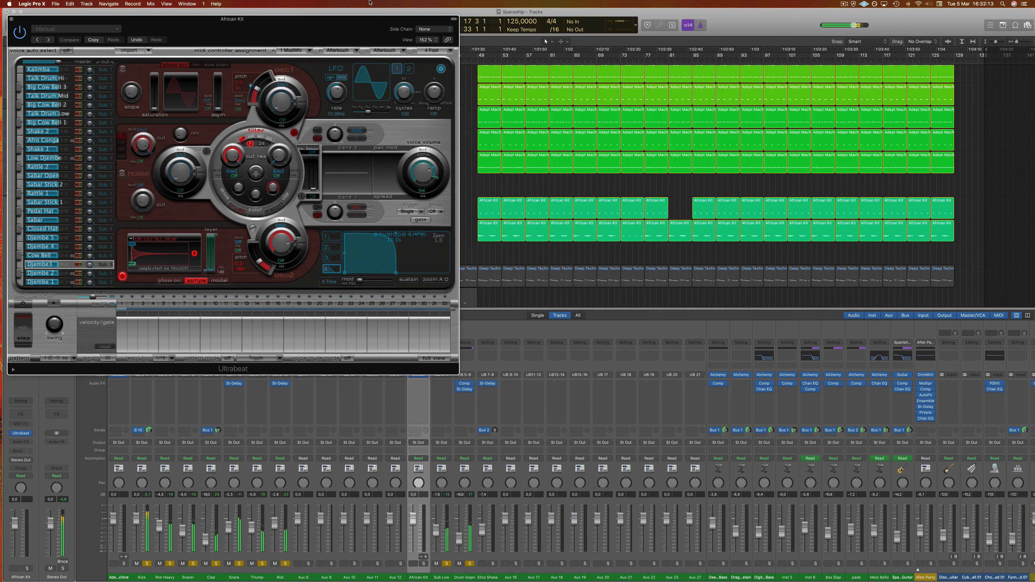
left_click_drag(371, 23, 399, 28)
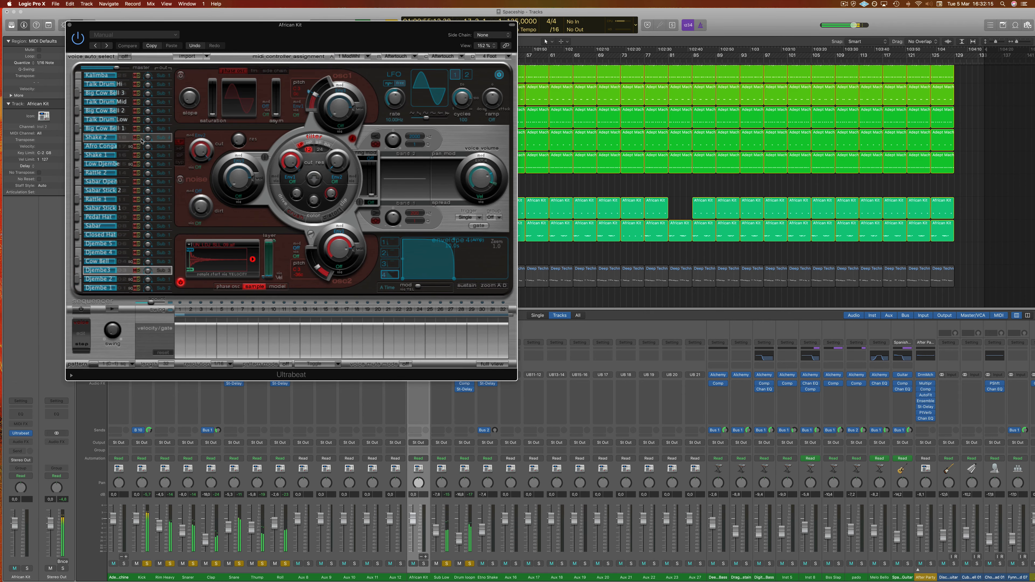
left_click_drag(324, 33, 331, 32)
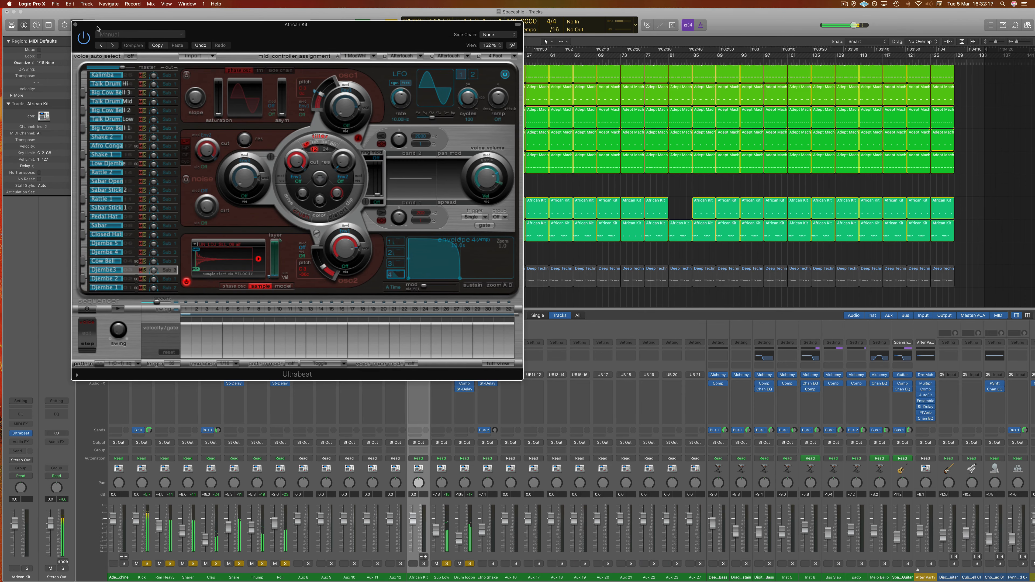
left_click(77, 25)
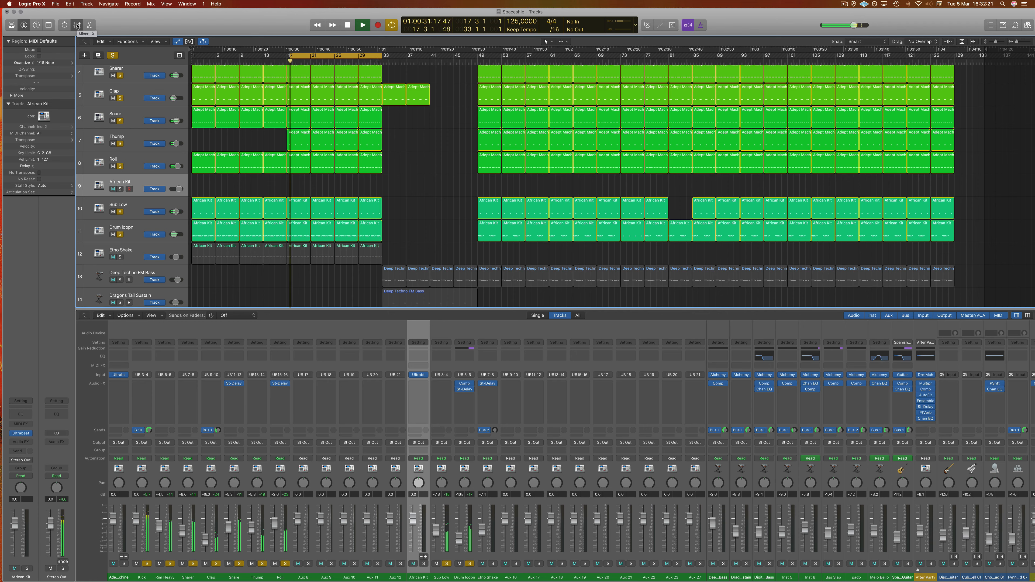
Add the Etno Shake track to the solo, select the track, and deselect its regions
left_click(120, 257)
left_click(133, 255)
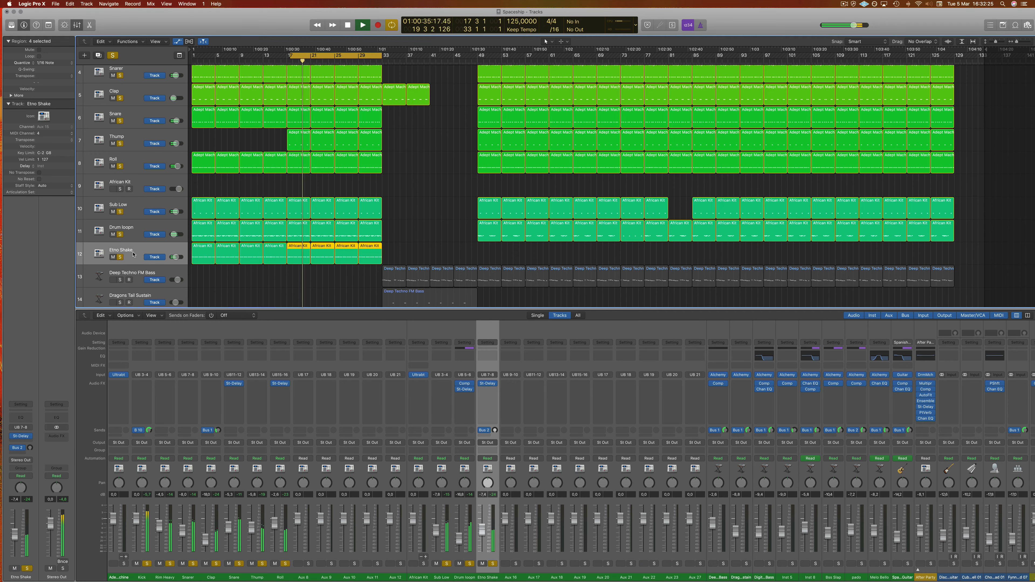
left_click(274, 289)
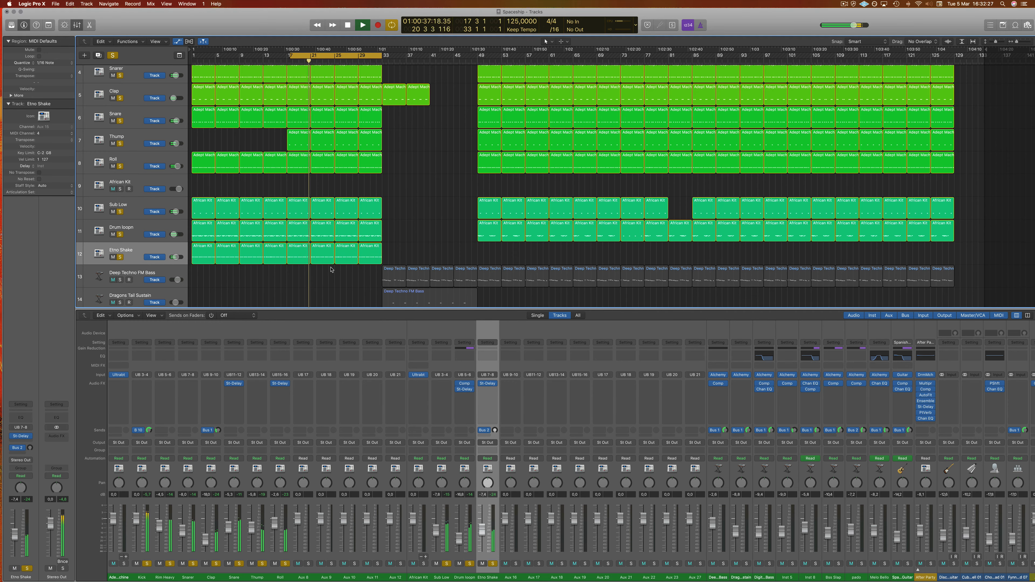
Hide the mixer and shrink the track heights so drum and melodic tracks fit in one view
scroll(330, 270, "down", 3)
key("x")
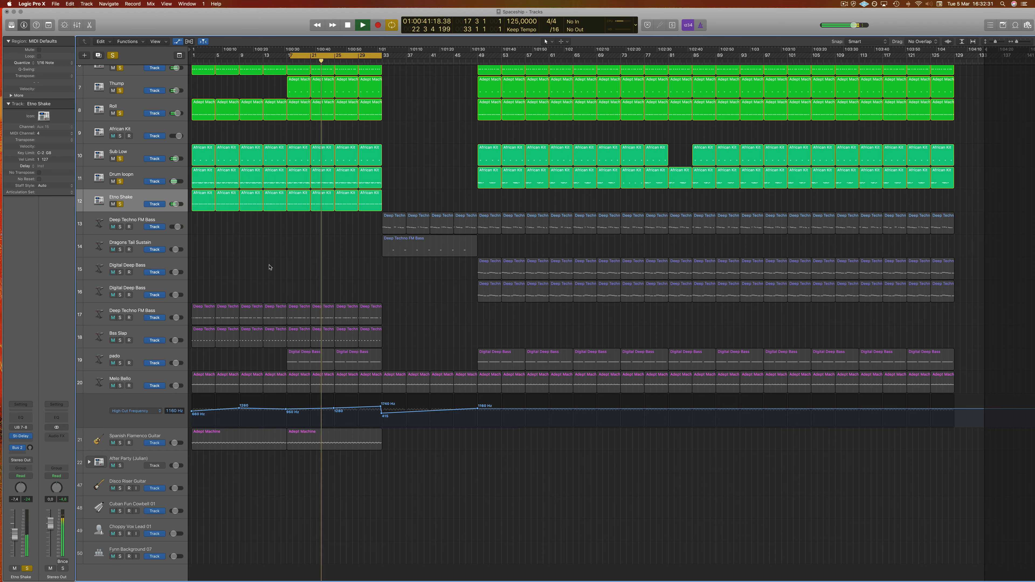
scroll(273, 290, "up", 2)
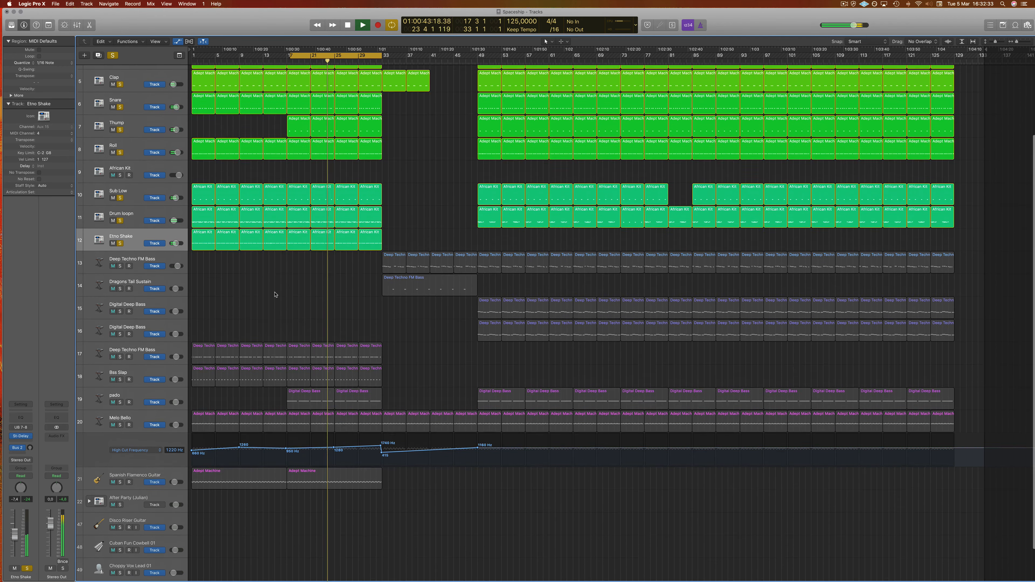
scroll(273, 298, "up", 2)
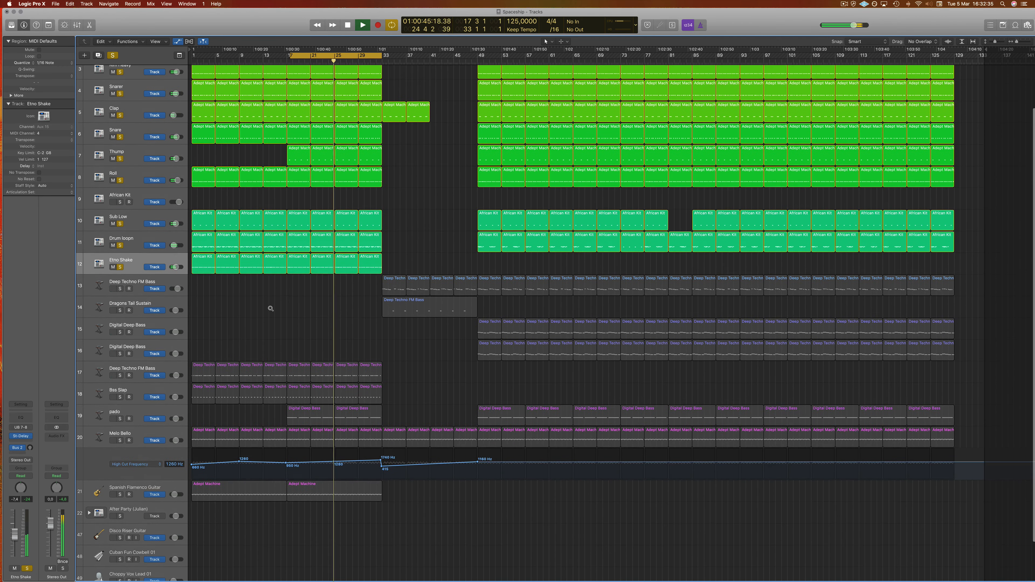
scroll(271, 308, "up", 3)
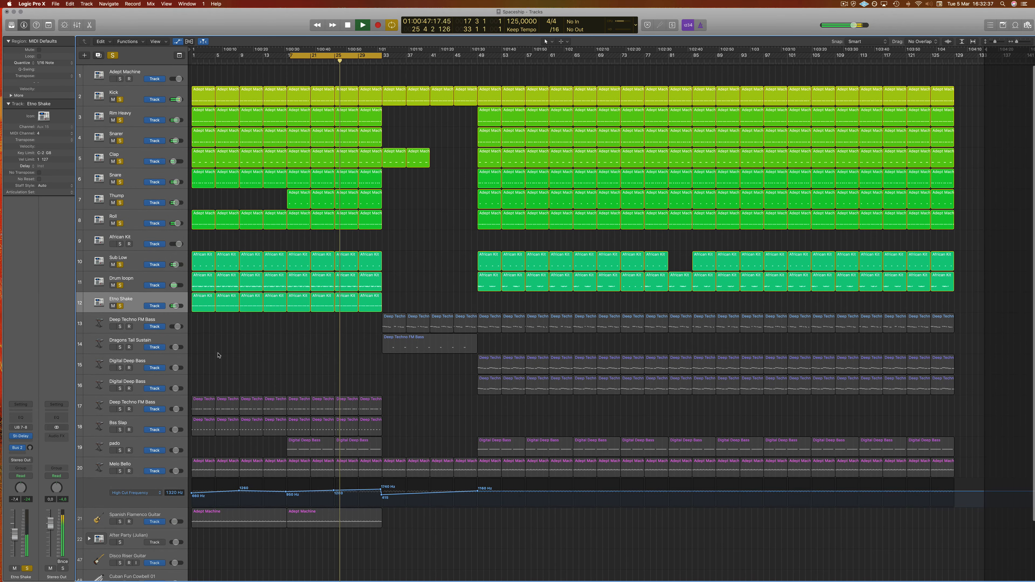
Briefly solo the Deep Techno FM Bass track above Bss Slap, remove it from the solo, and stop playback
left_click(142, 402)
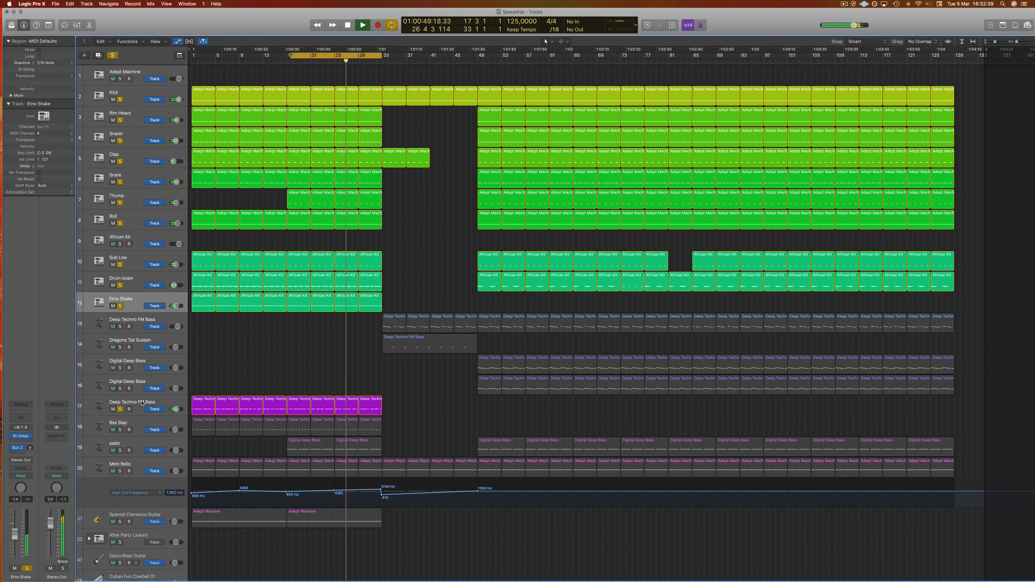
left_click(120, 410)
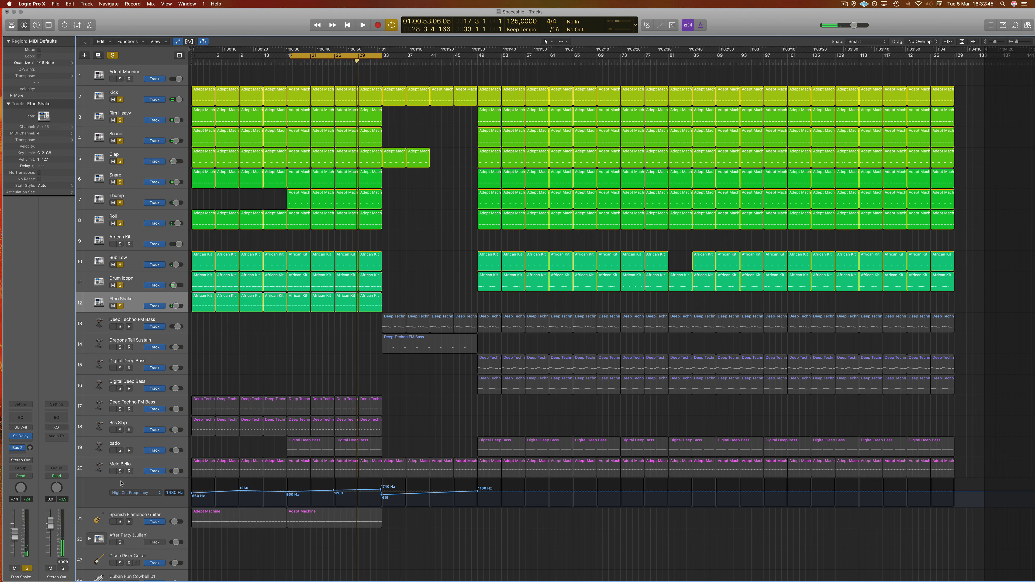
Add the Melo Bello track to the solo, resume playback, and select the track
left_click(120, 471)
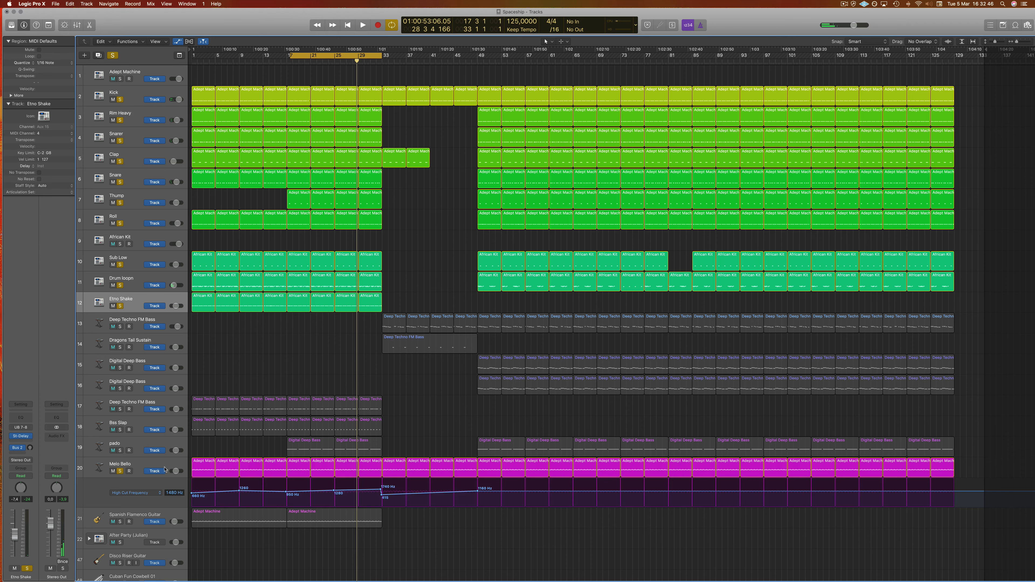
key("space")
left_click(143, 465)
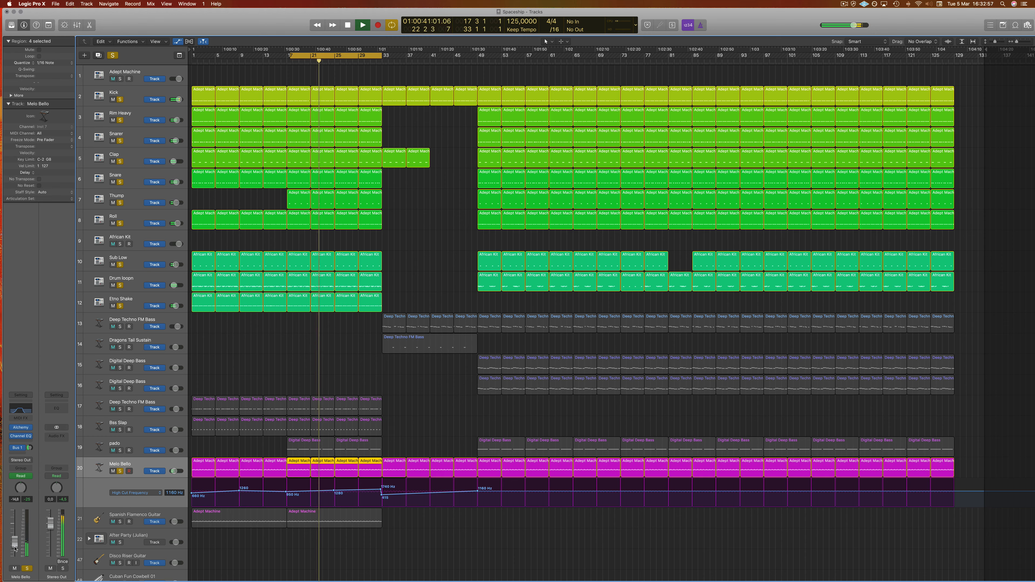
left_click(128, 470)
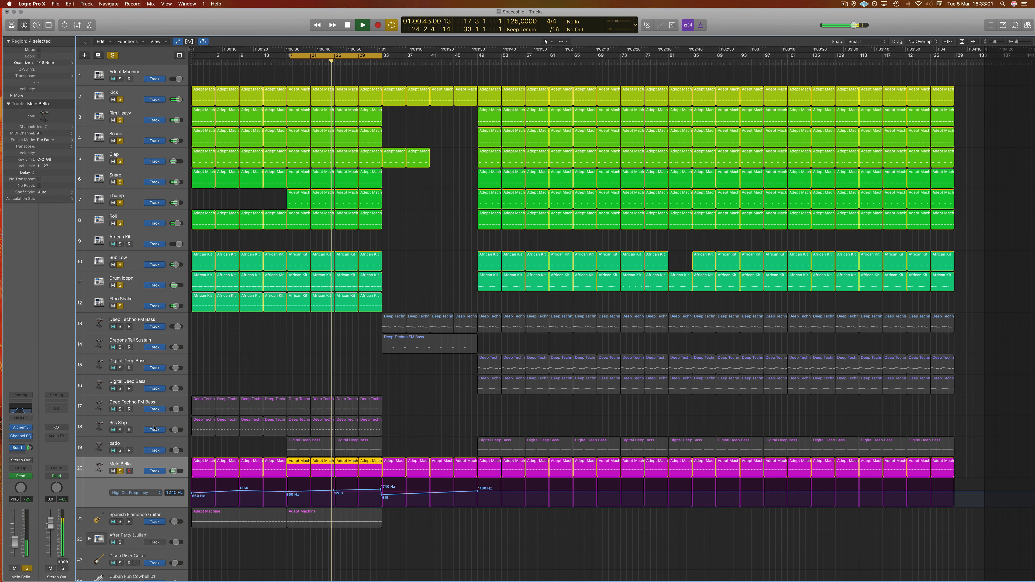
Add the pado track to the solo, select it, and lower its volume
left_click(119, 452)
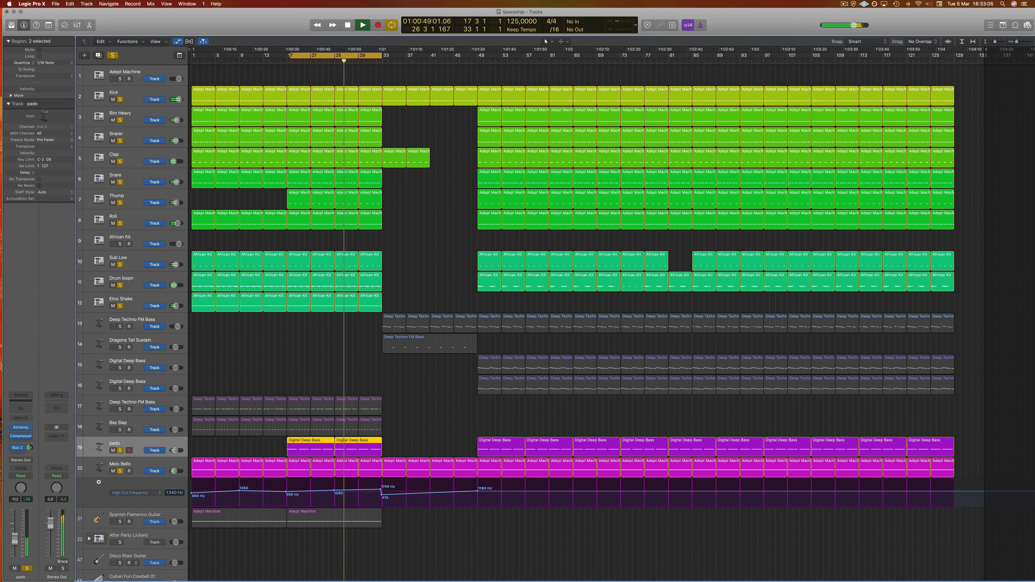
left_click_drag(15, 534, 15, 545)
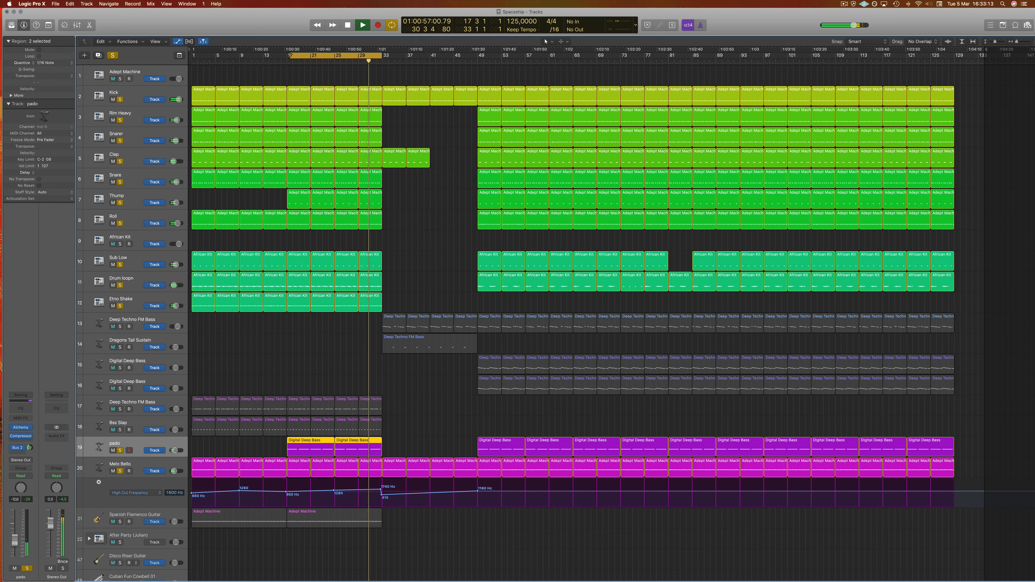
Select the Spanish Flamenco Guitar track and add it to the solo
left_click(146, 512)
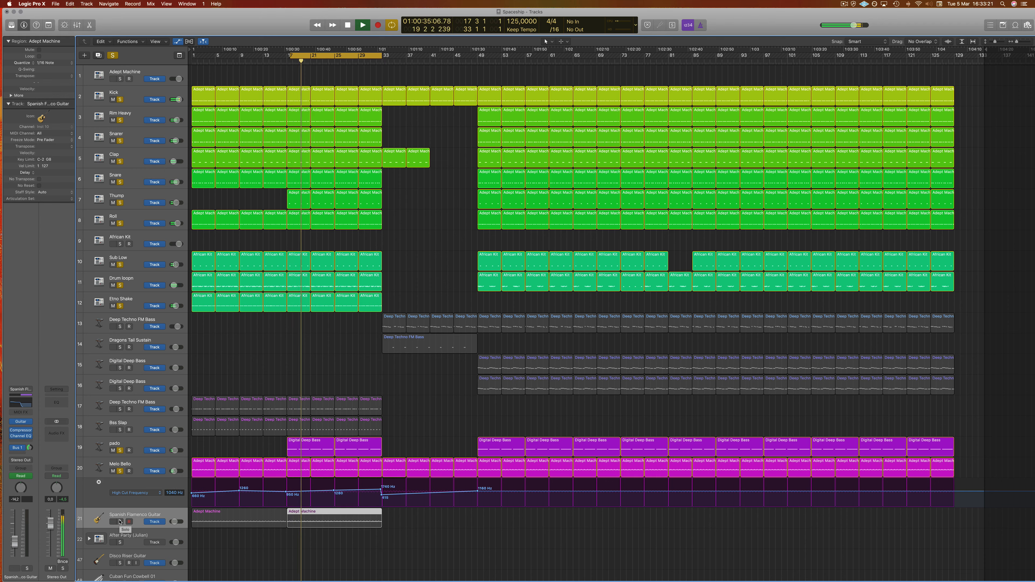
left_click(120, 522)
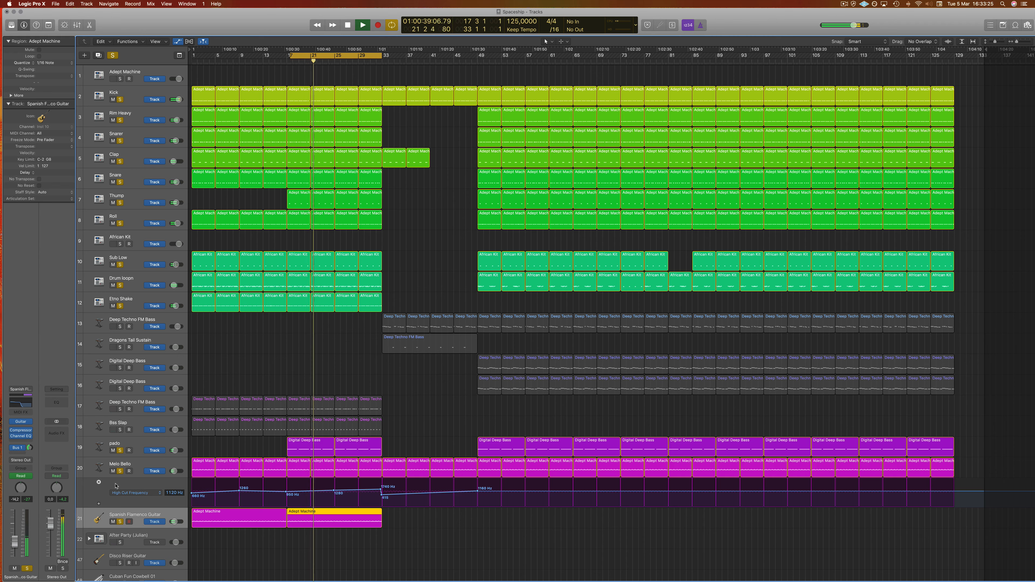
Add the Bss Slap track to the solo and select it
left_click(120, 430)
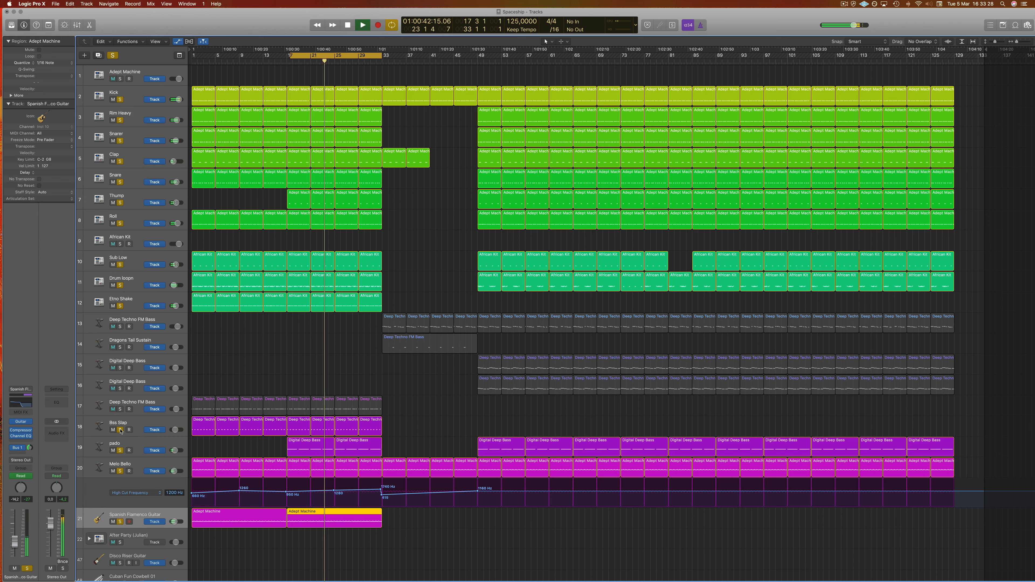
left_click(143, 423)
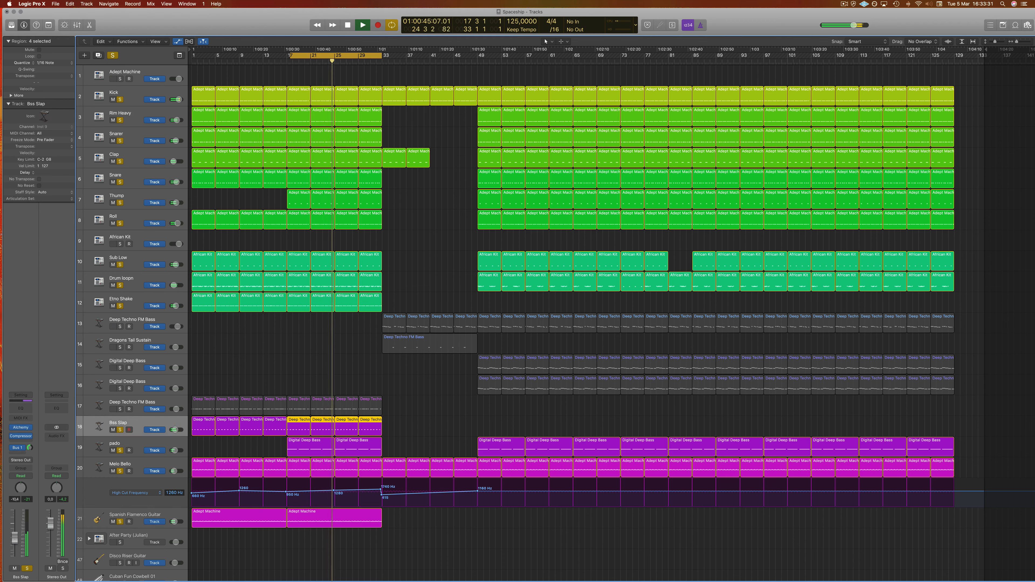
Select the Deep Techno FM Bass track above Bss Slap, add it to the solo, lower its volume, and adjust its pan
left_click(172, 401)
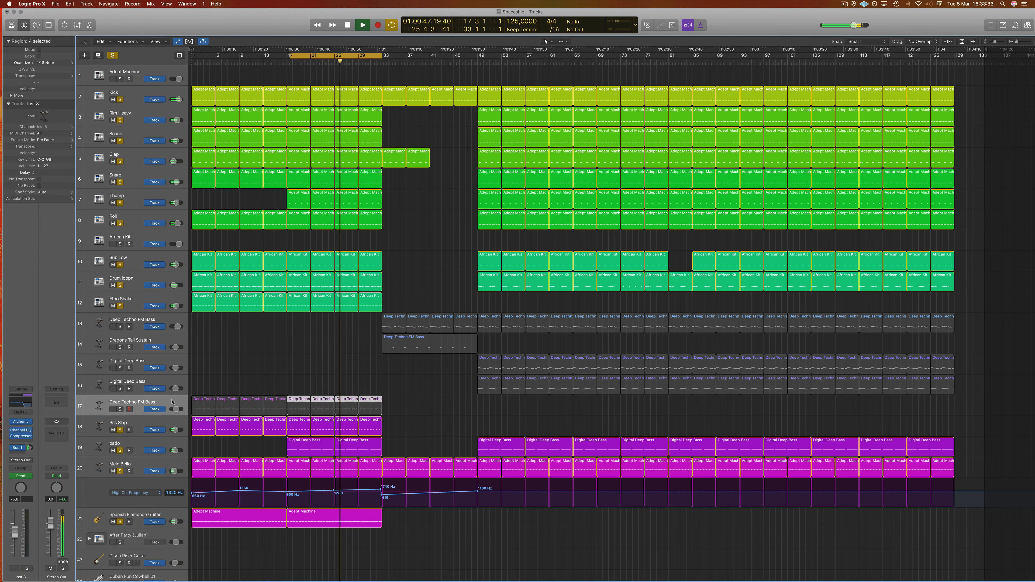
left_click(119, 410)
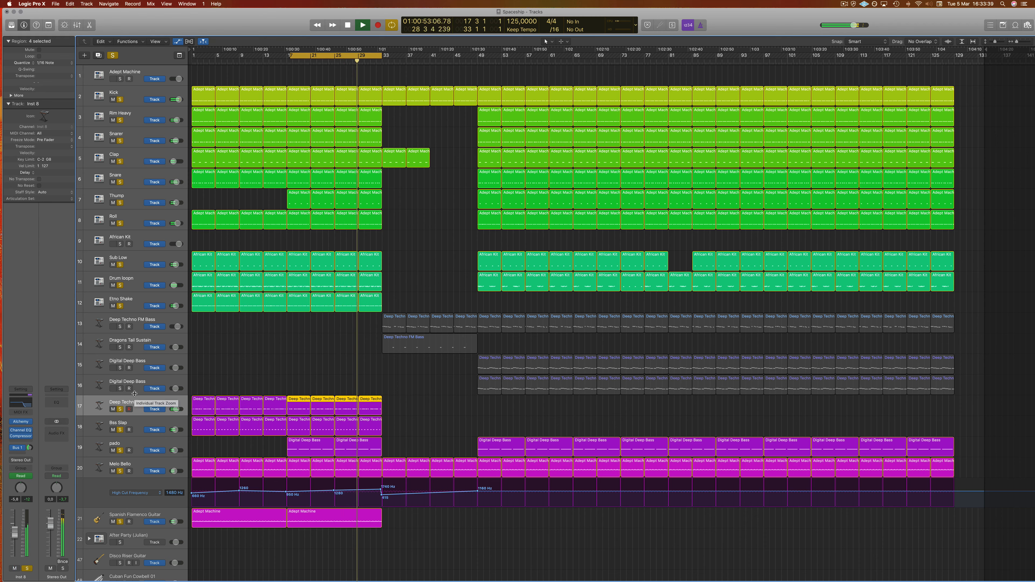
left_click_drag(14, 532, 18, 545)
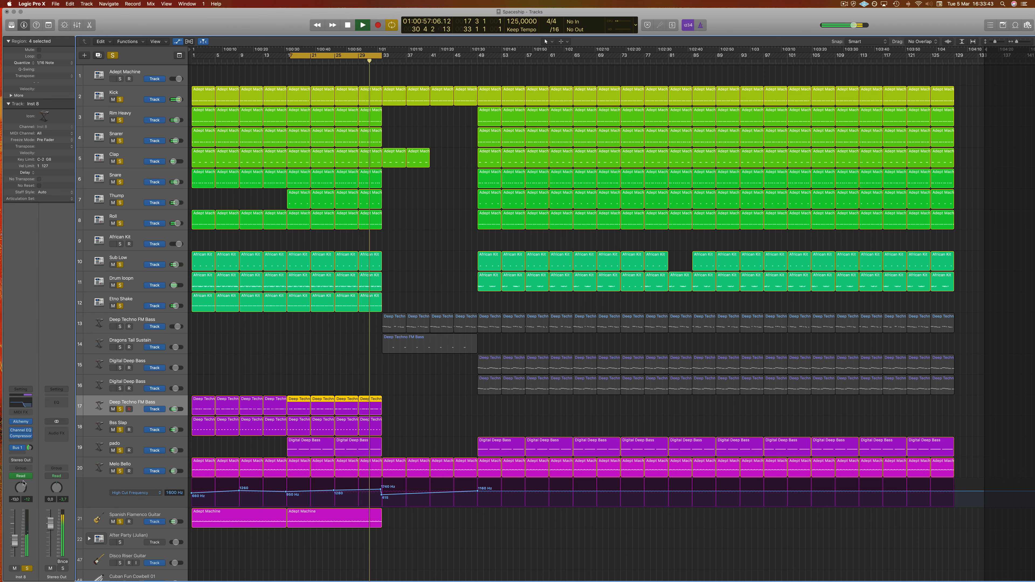
left_click_drag(20, 487, 21, 492)
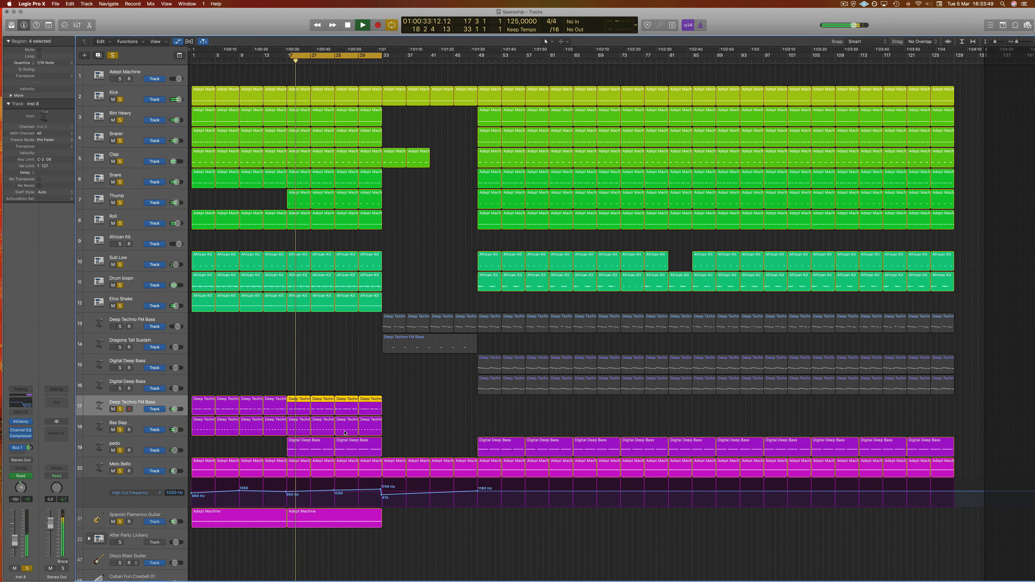
Turn off all track solos and view the Alchemy preset on the Deep Techno FM Bass track above Bss Slap
left_click(342, 364)
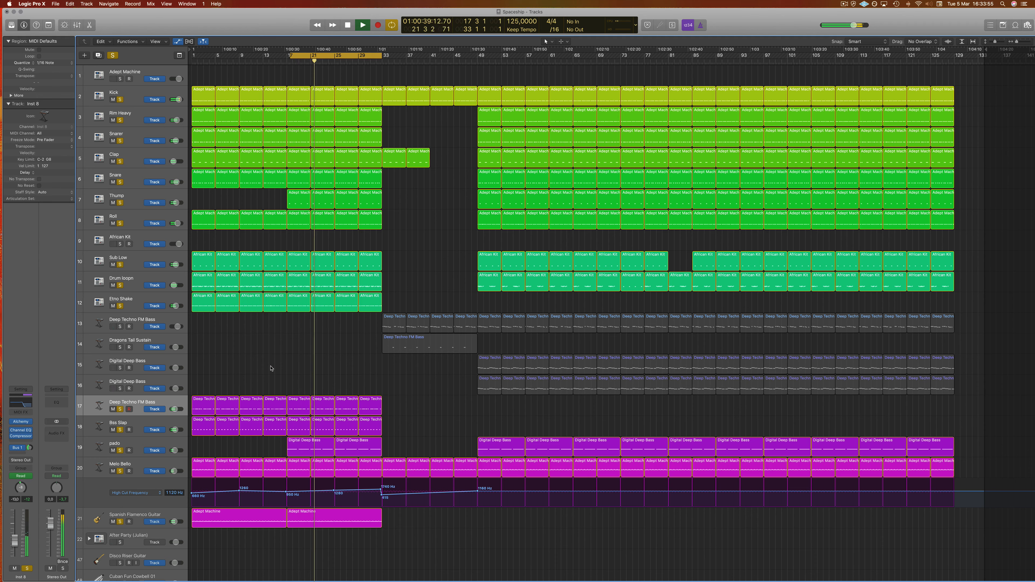
left_click(113, 55)
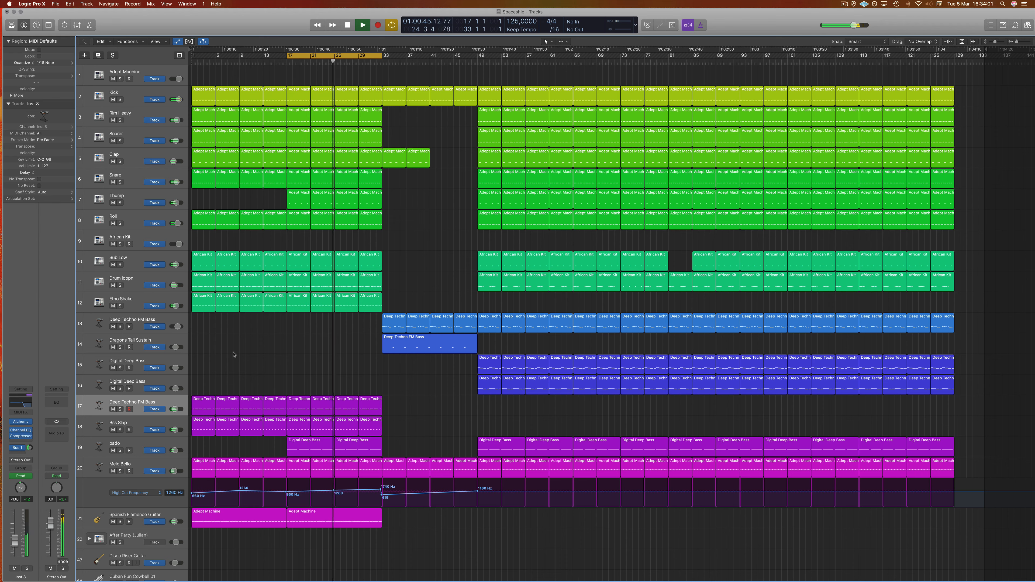
left_click(126, 408)
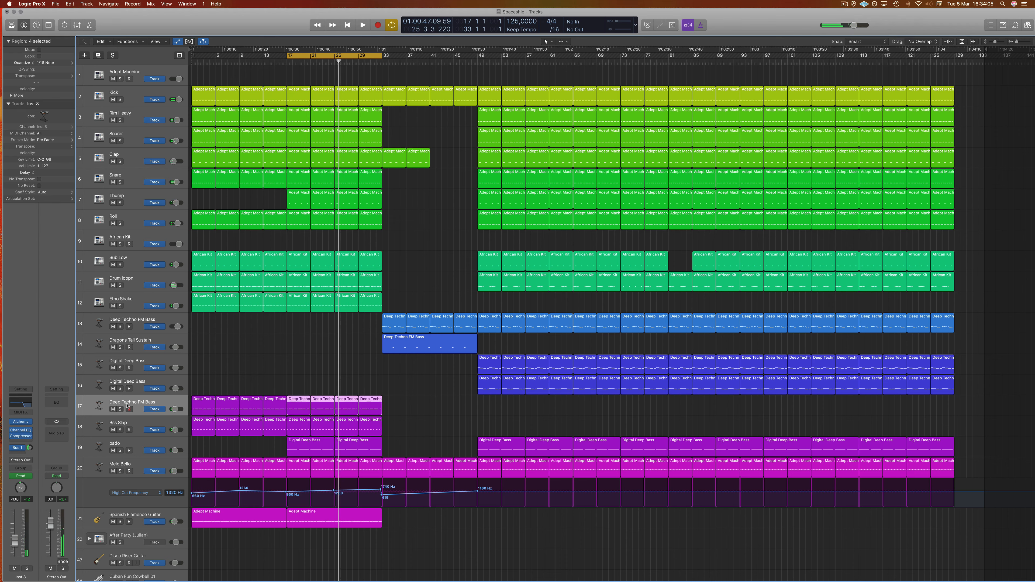
left_click(23, 423)
left_click_drag(240, 25, 412, 44)
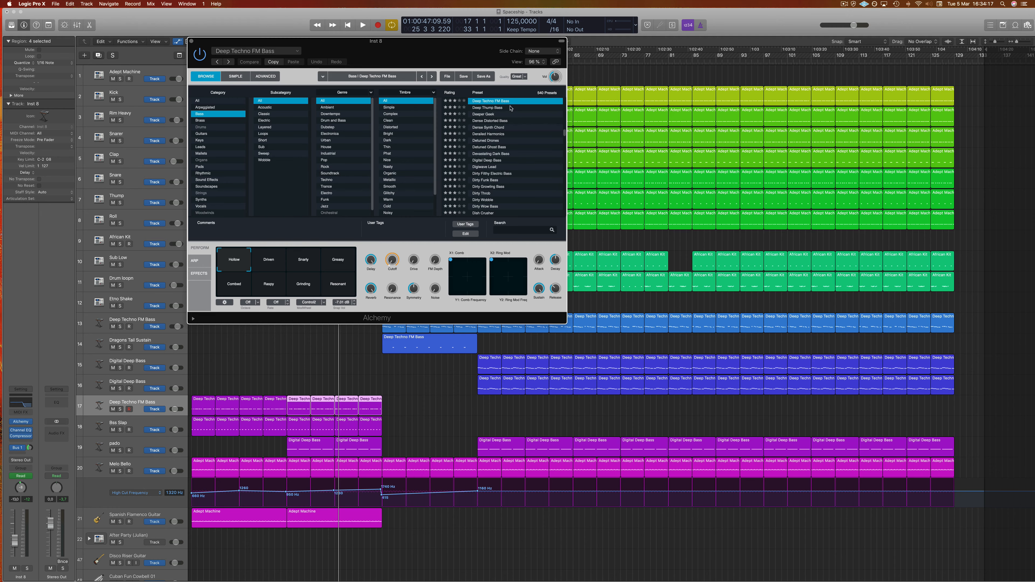
left_click_drag(409, 47, 452, 52)
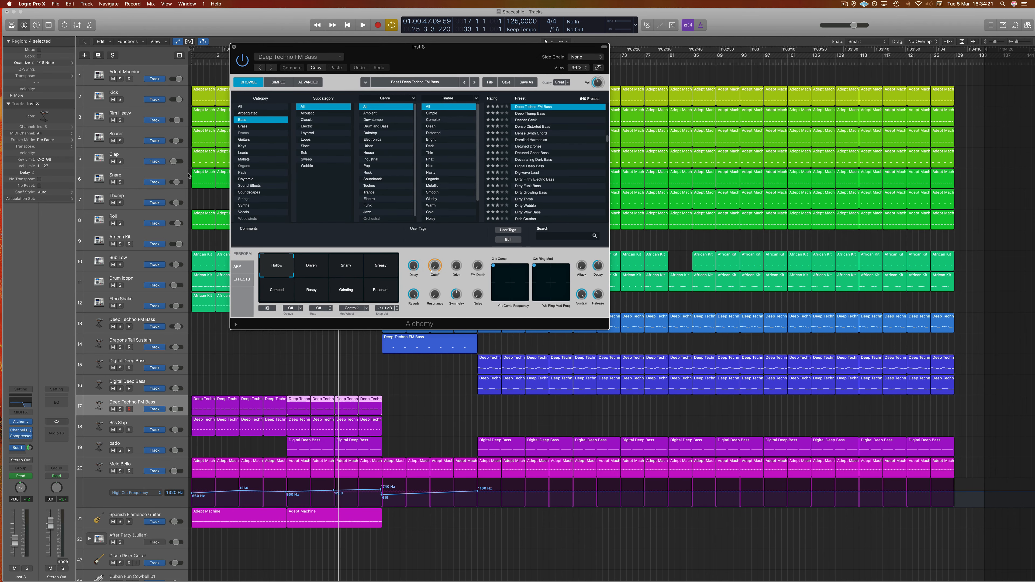
key("super+w")
Play the Deep Techno FM Bass track above Bss Slap in solo, and remove it from the solo
left_click(120, 409)
key("space")
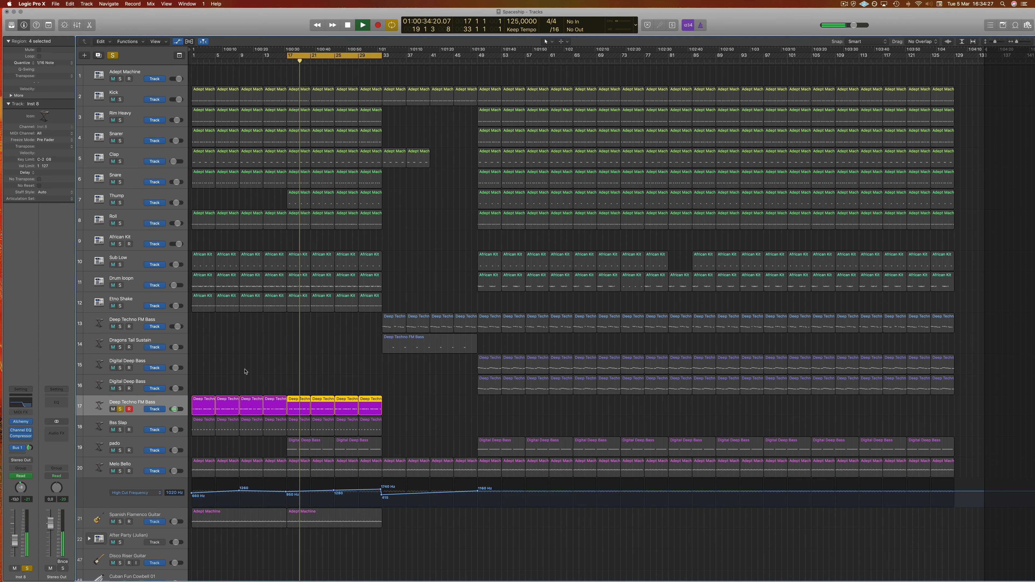
left_click(121, 409)
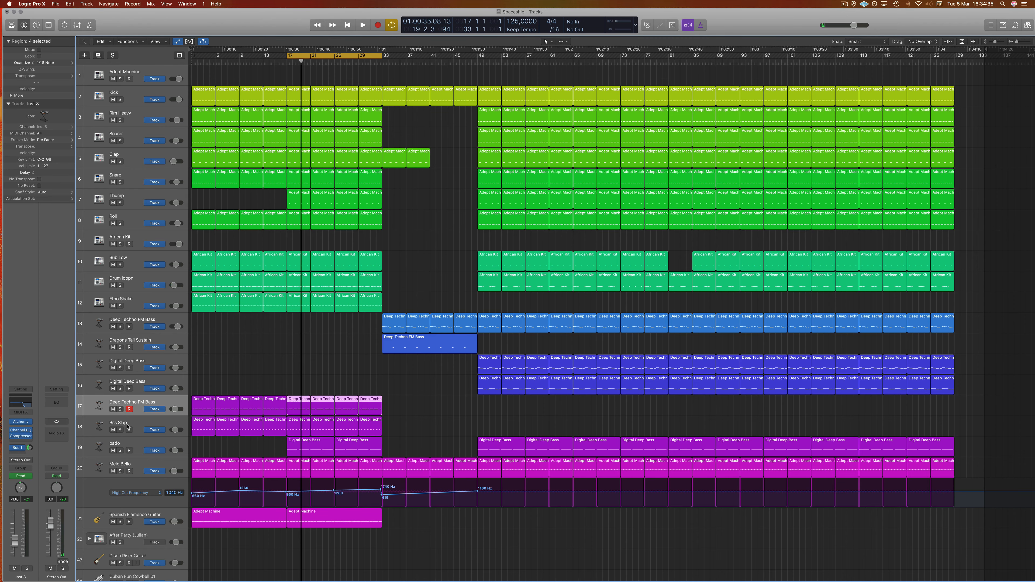
Solo and play the Bss Slap track, and examine the preset in its Alchemy instrument
left_click(119, 430)
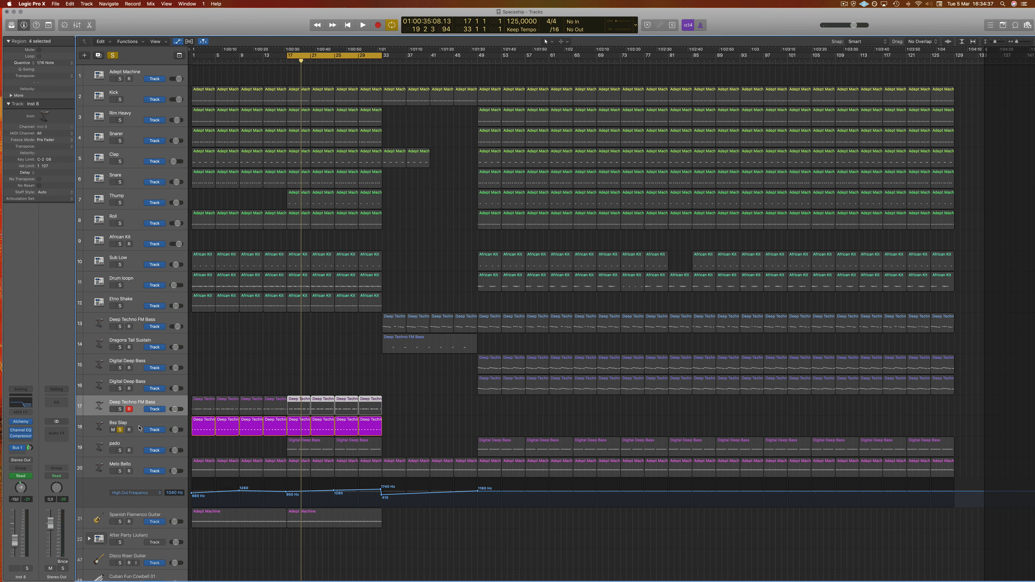
key("space")
left_click(139, 427)
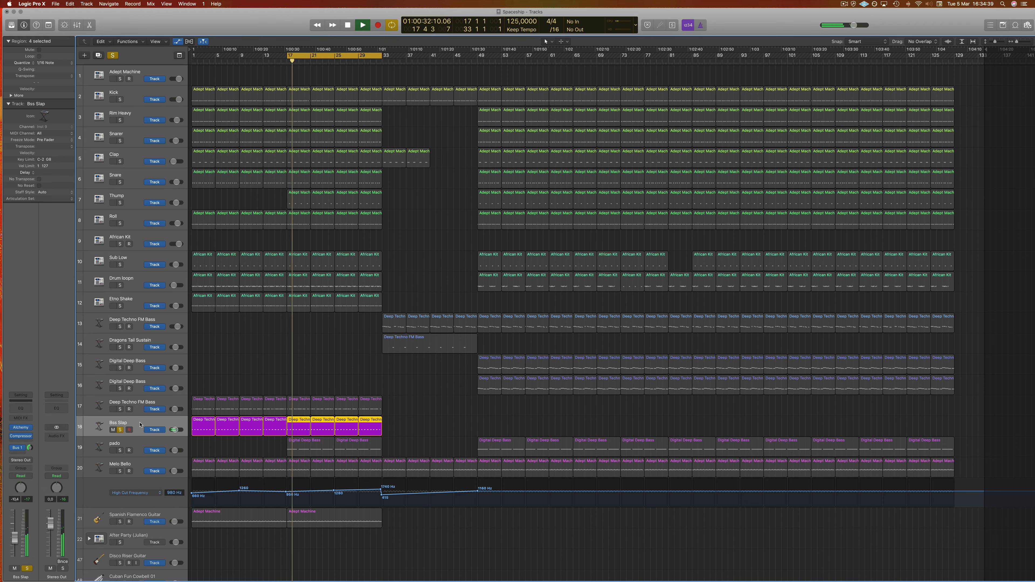
left_click(22, 428)
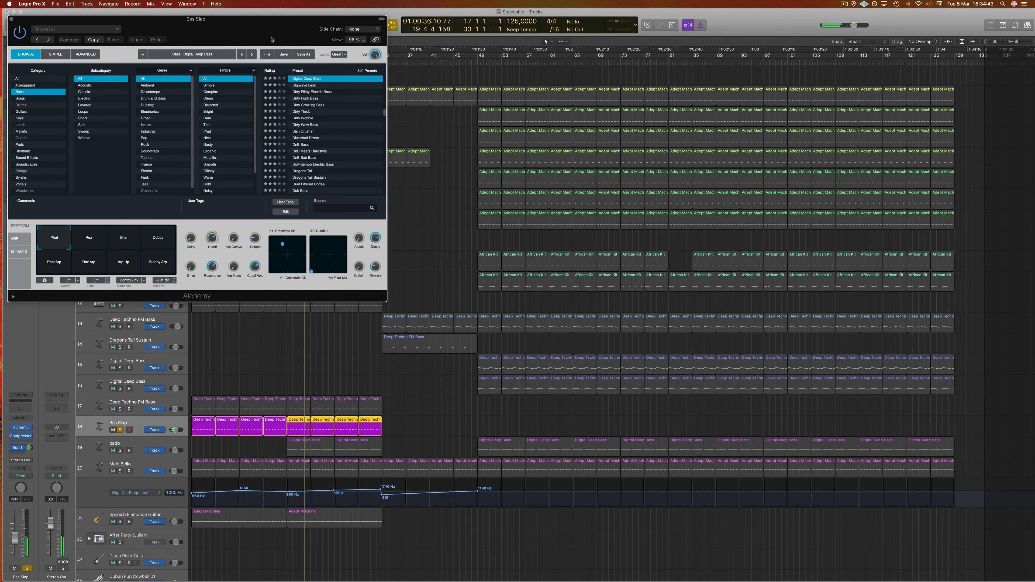
left_click_drag(272, 39, 595, 89)
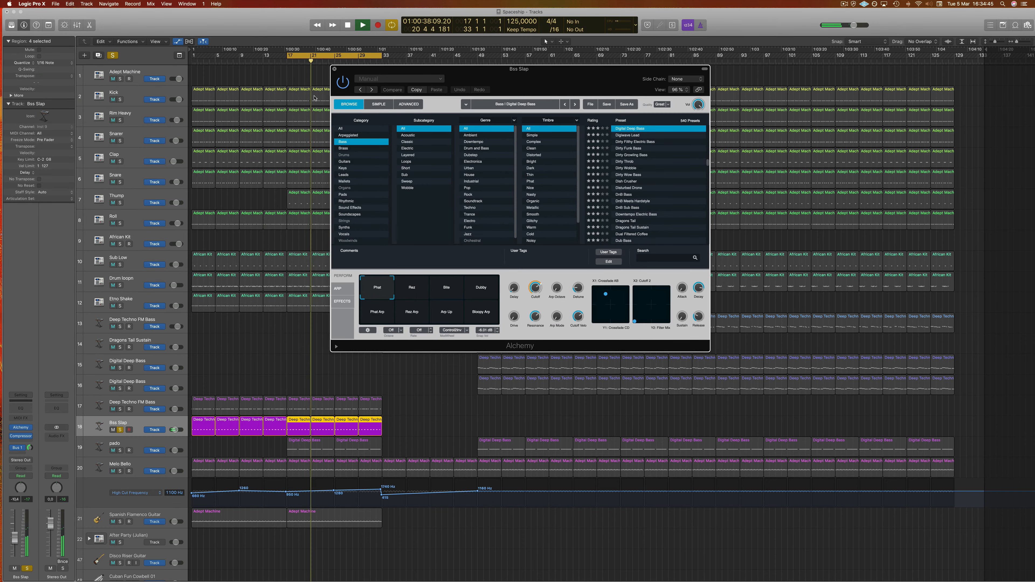
key("super+w")
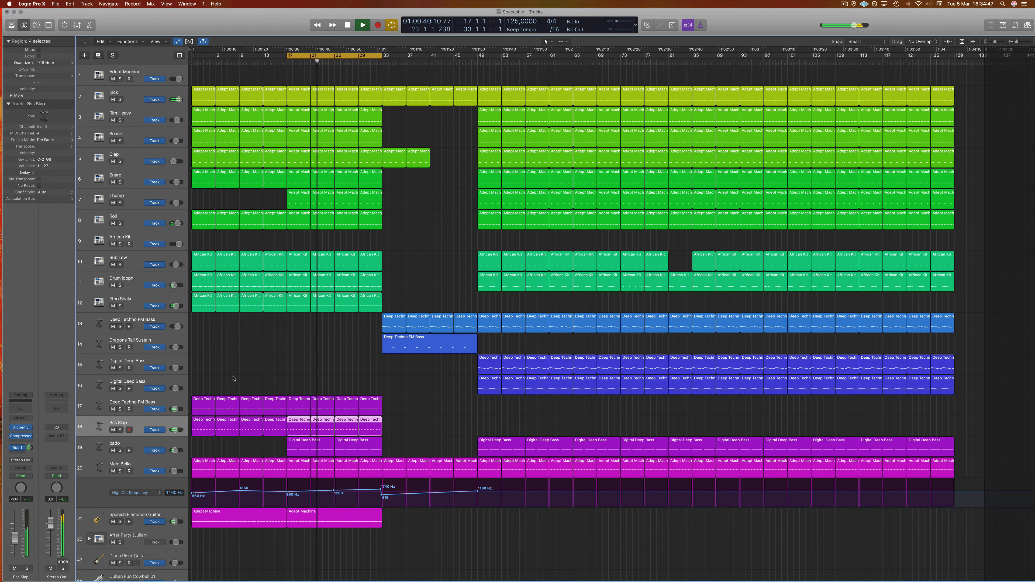
Briefly solo the pado track, and solo and select the Spanish Flamenco Guitar track
left_click(120, 450)
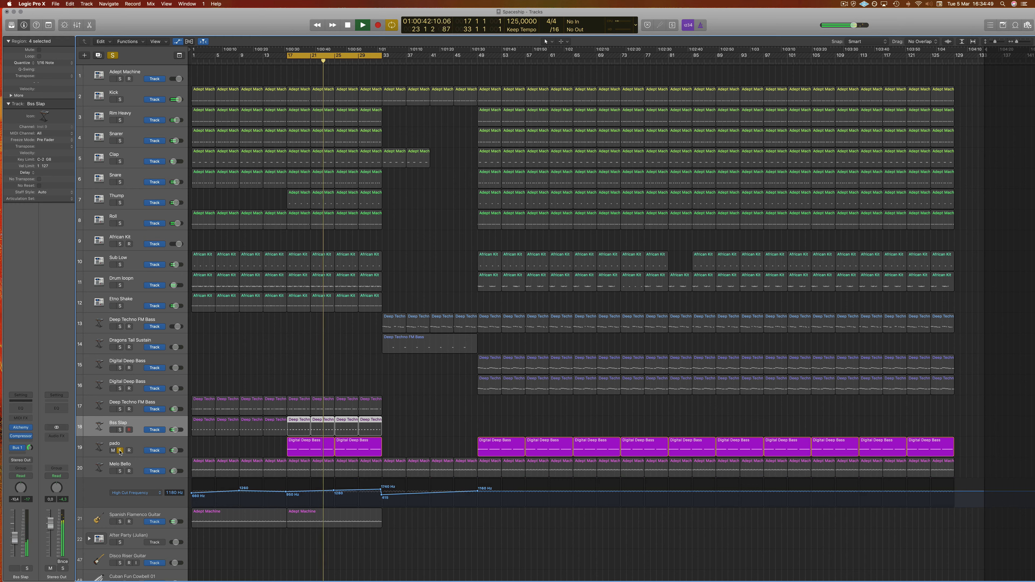
left_click(120, 450)
left_click(120, 522)
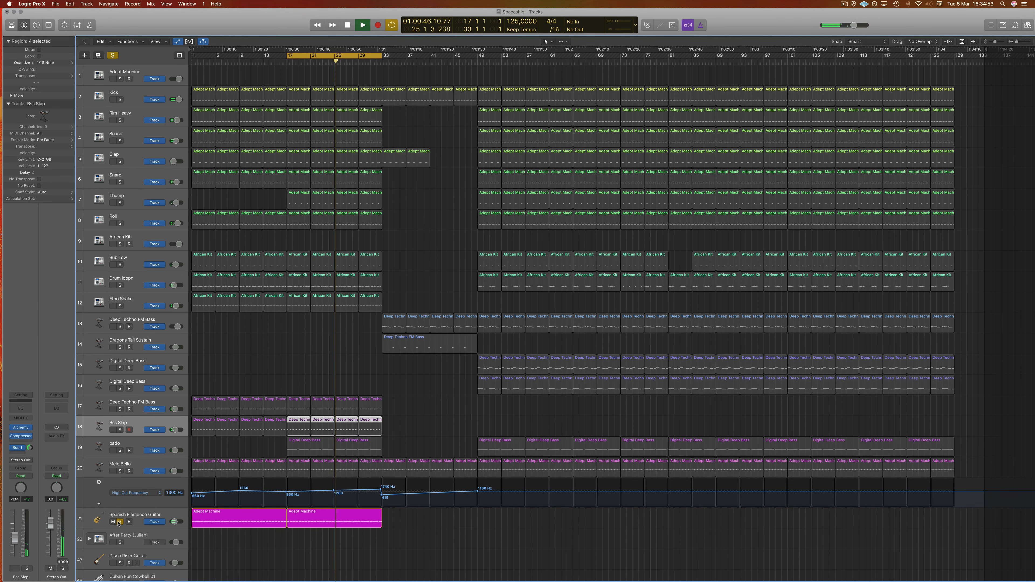
left_click(135, 519)
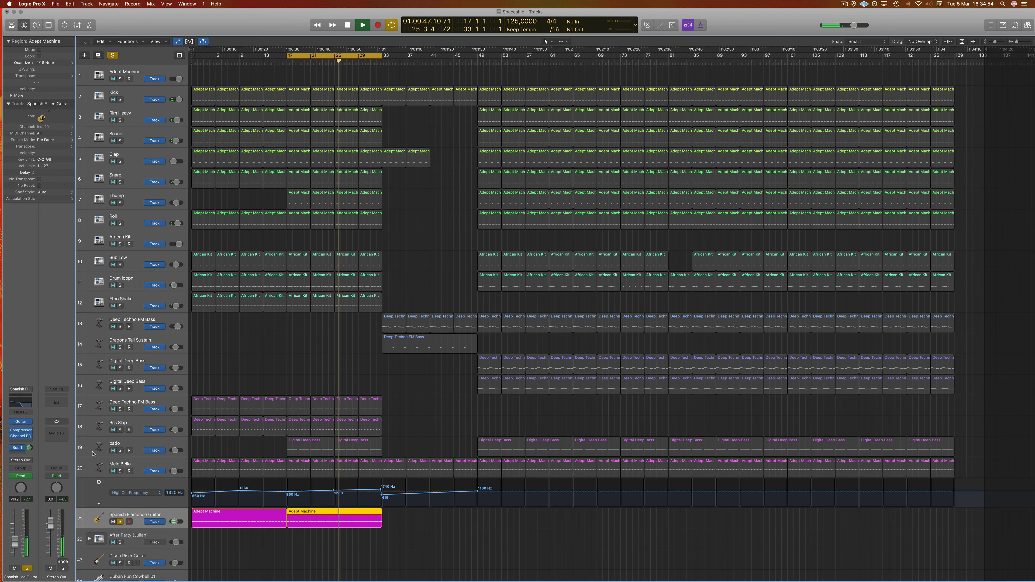
Examine the Channel EQ on the Spanish Flamenco Guitar track and remove the track from the solo
left_click(21, 404)
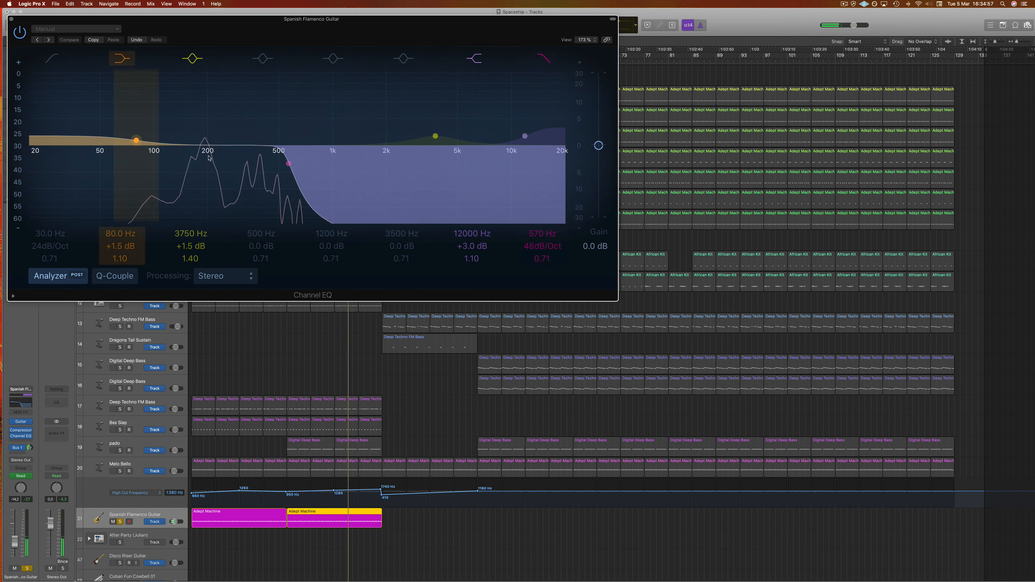
left_click(11, 19)
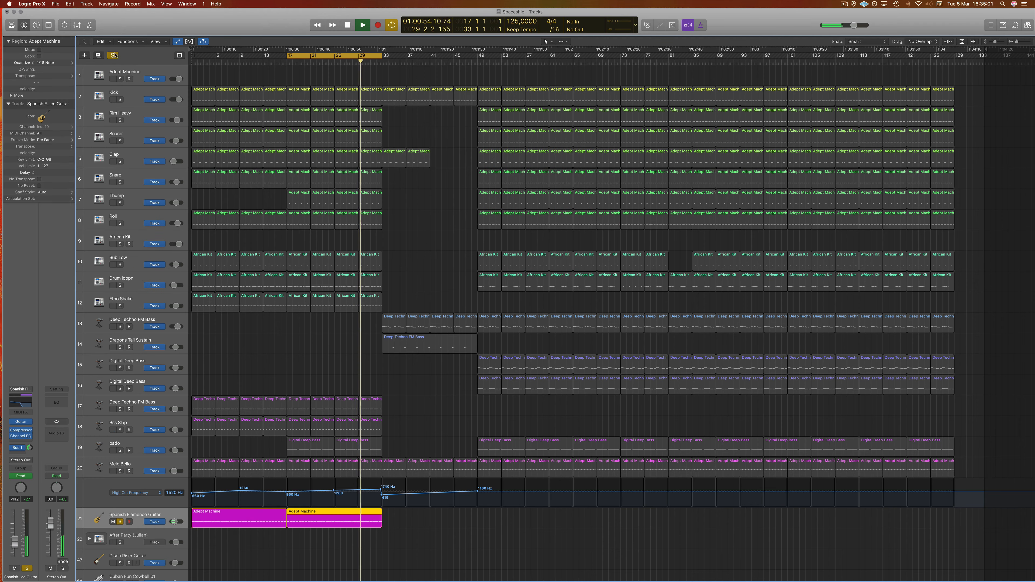
left_click(120, 522)
left_click(274, 346)
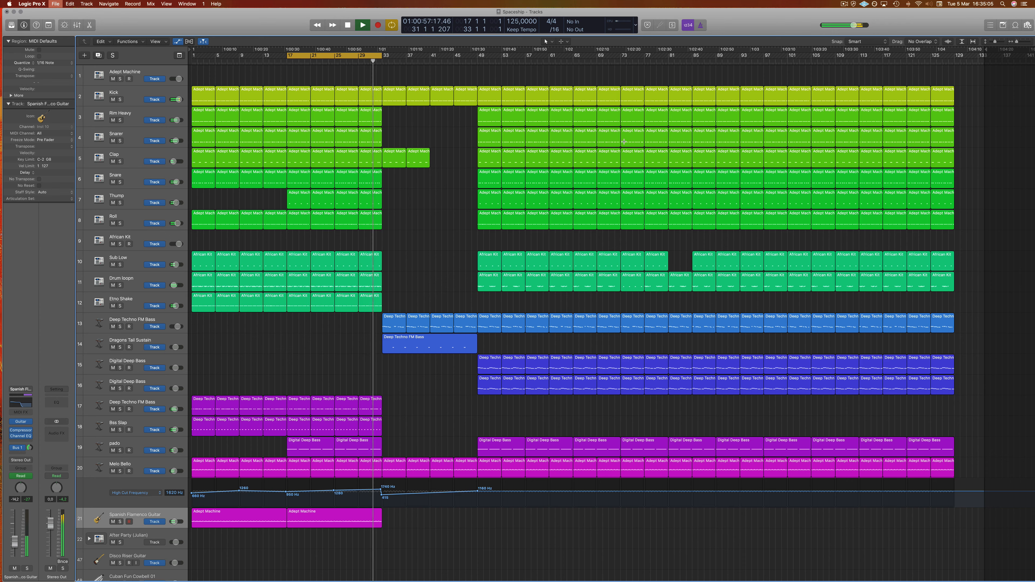
Stop playback, move the cycle range to bars 33 to 49, and play that section
key("space")
left_click_drag(326, 55, 420, 56)
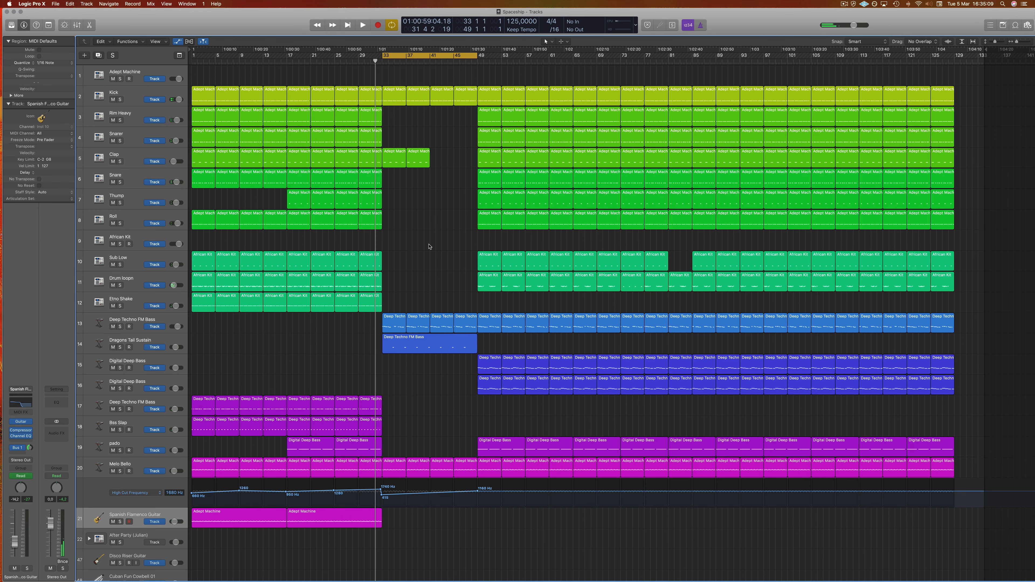
key("space")
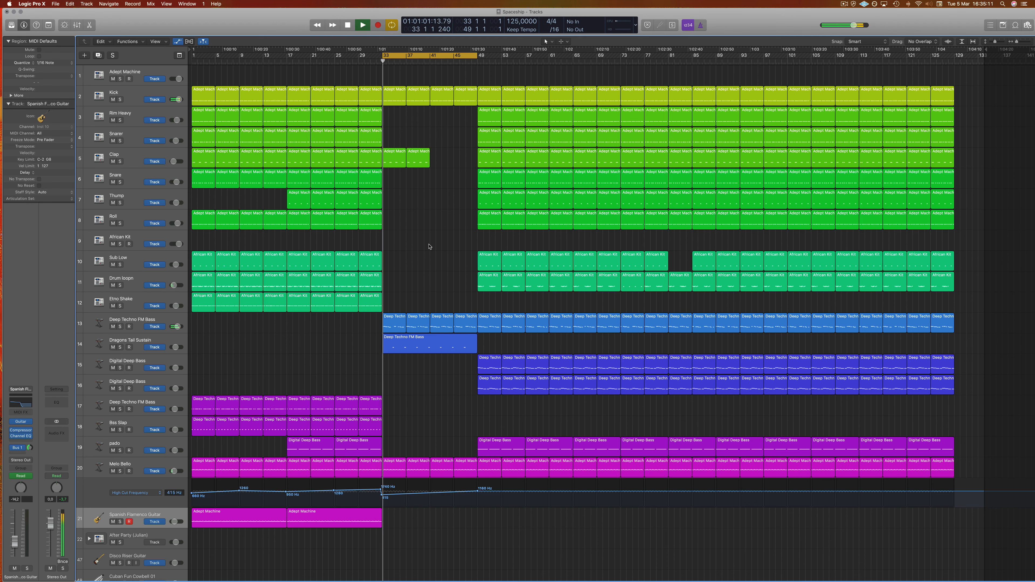
Select the Deep Techno FM Bass track above Dragons Tail Sustain, audition the section, and lower the track's volume
left_click(165, 320)
key("space")
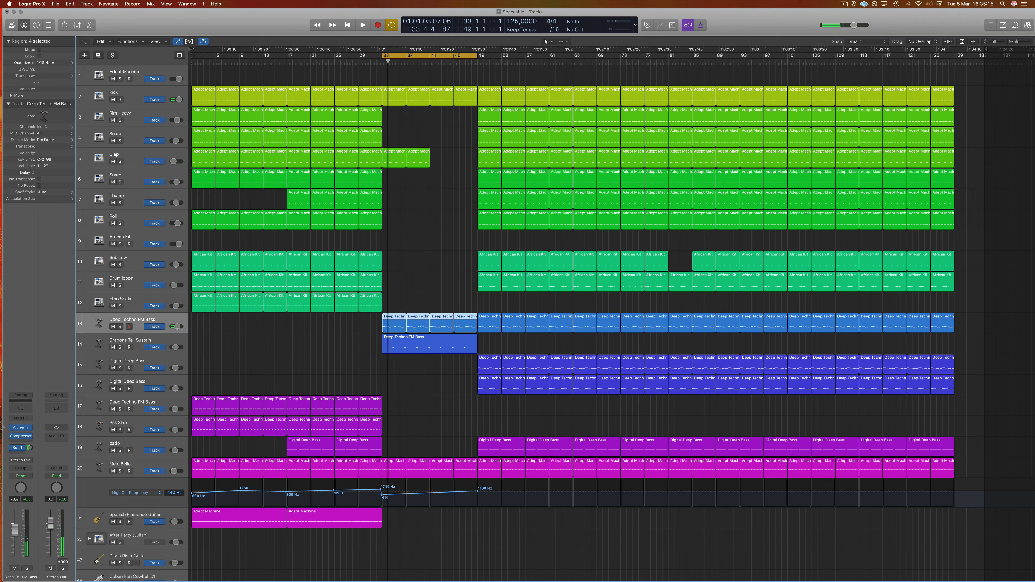
key("space")
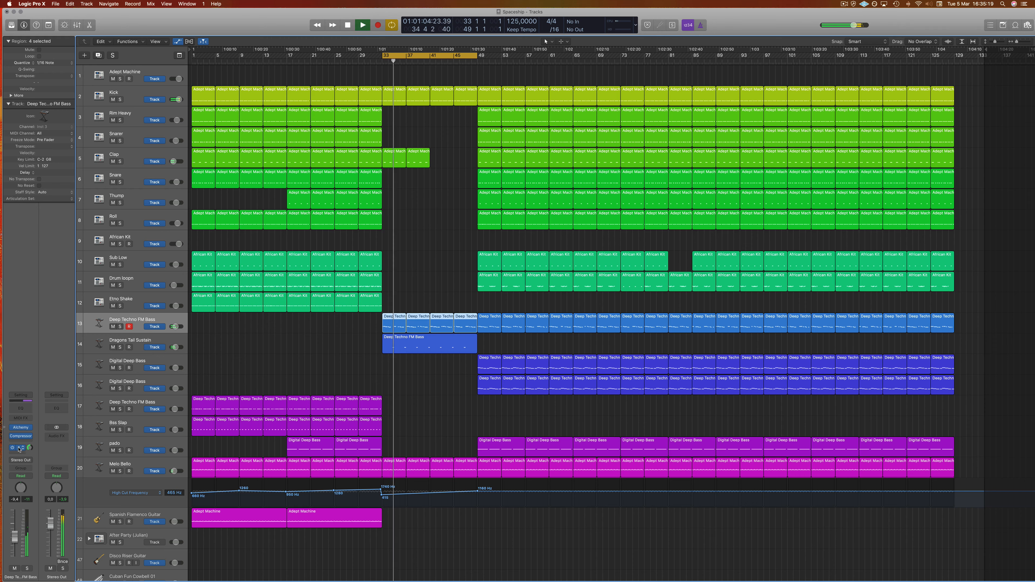
key("space")
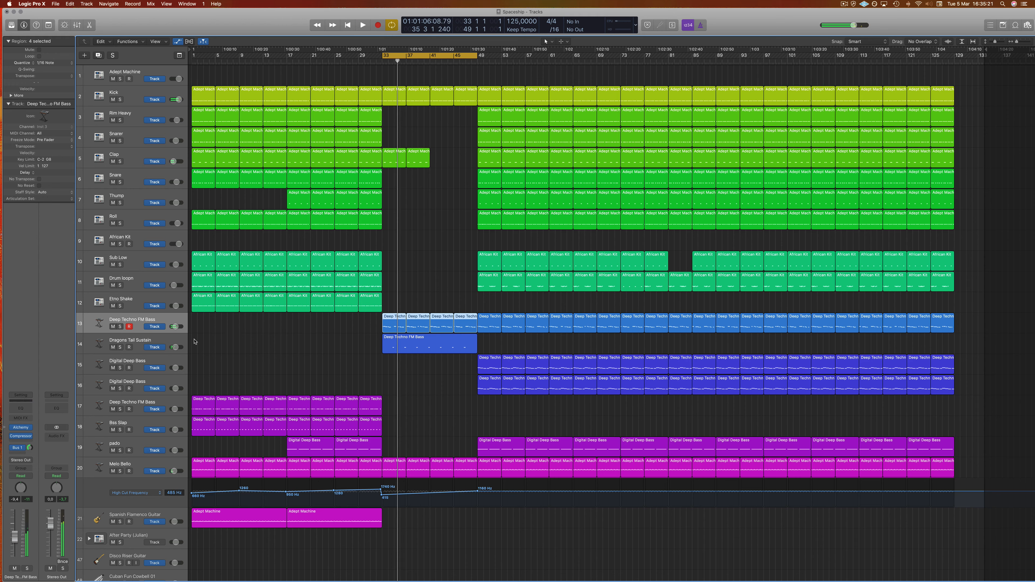
key("space")
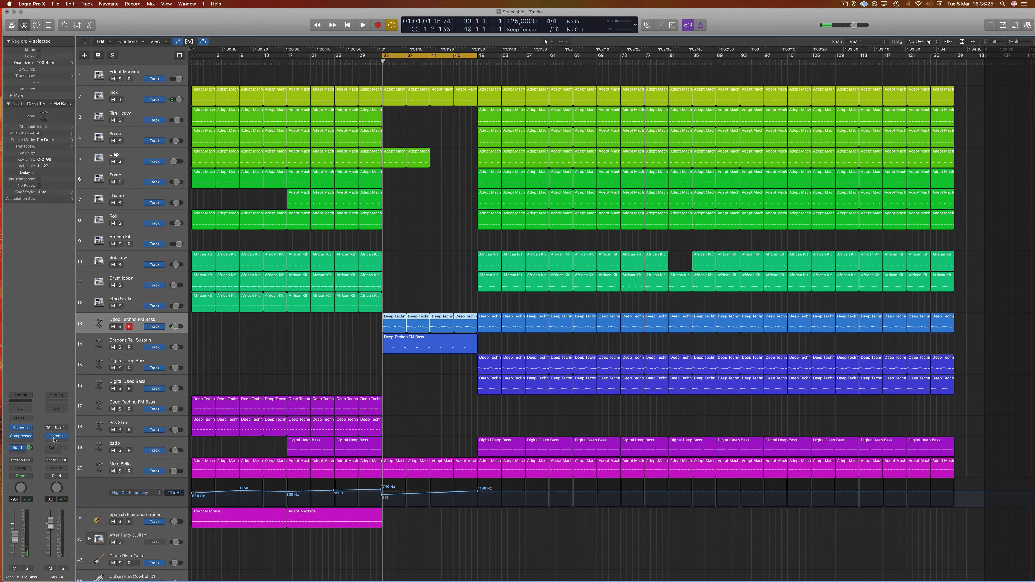
Open the ChromaVerb on the Bus 1 aux channel and compare playback with the reverb on and bypassed
left_click(57, 437)
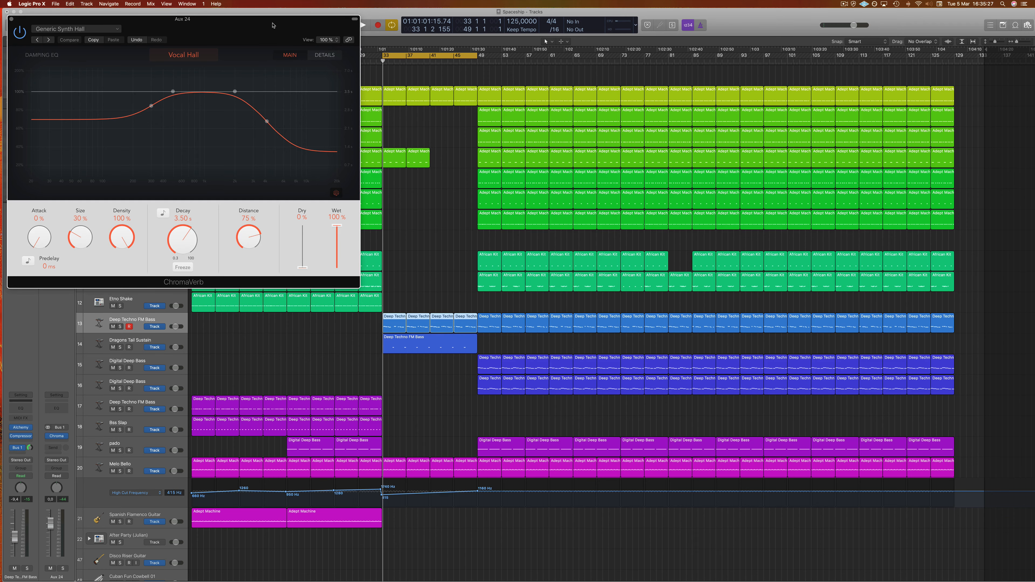
left_click_drag(255, 19, 810, 112)
key("space")
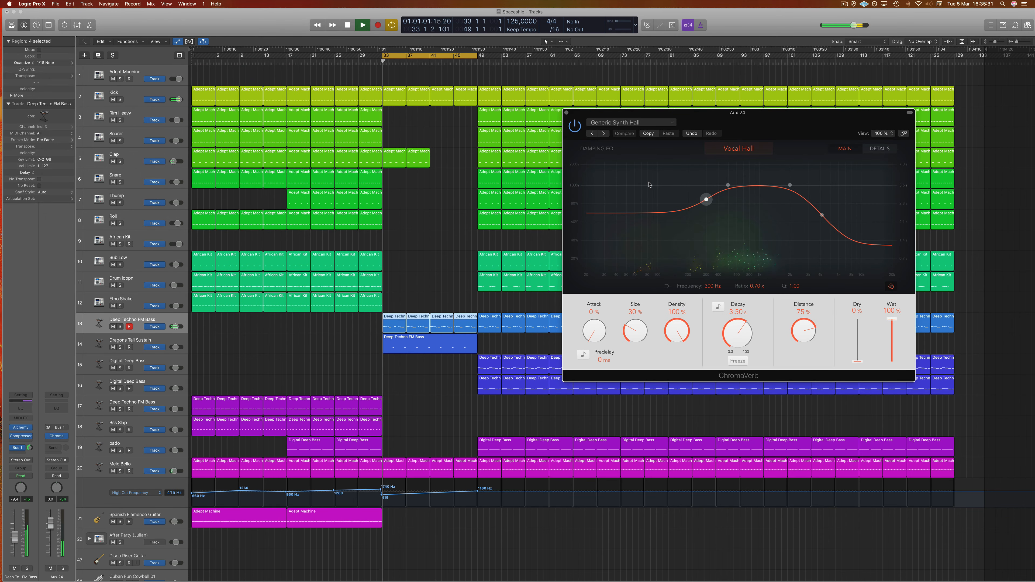
left_click(575, 127)
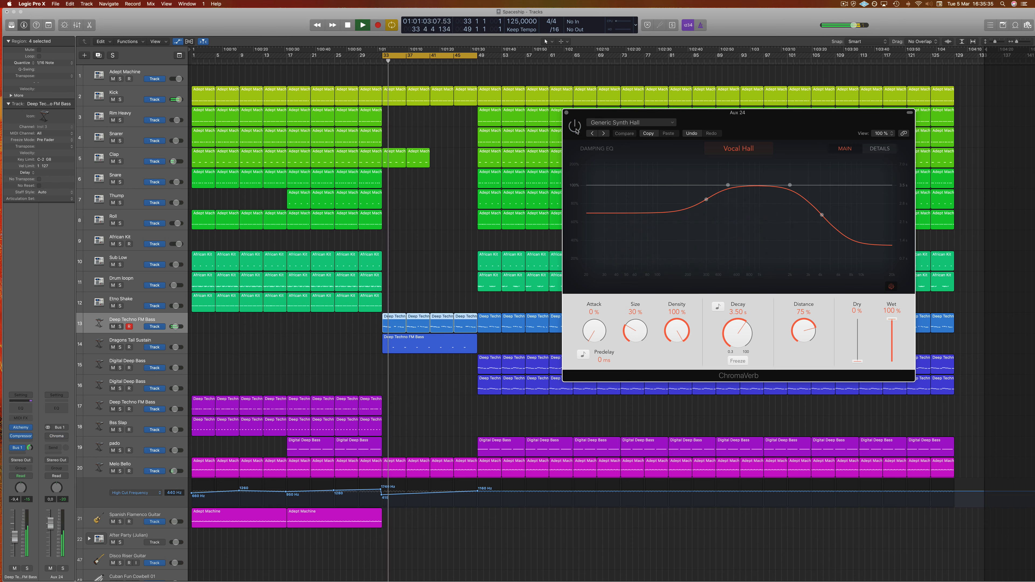
key("space")
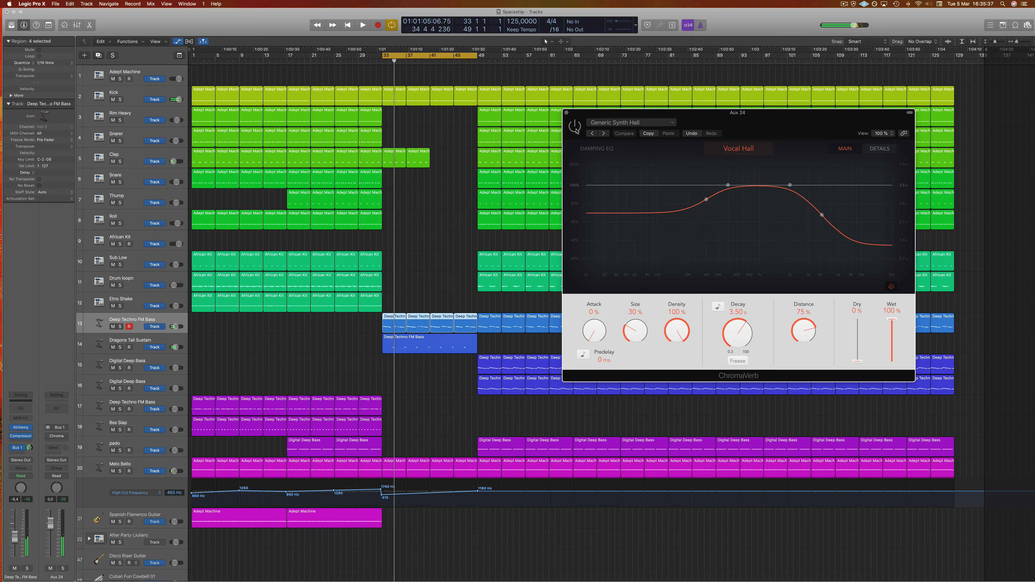
key("space")
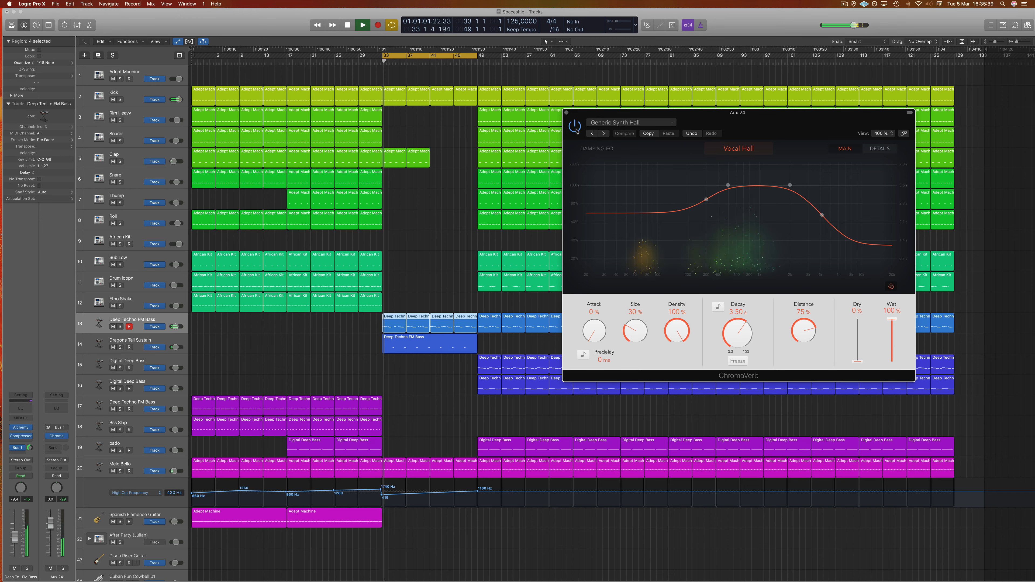
Close the ChromaVerb and stop playback, and move the cycle range to bars 49 to 65
left_click_drag(778, 119, 774, 120)
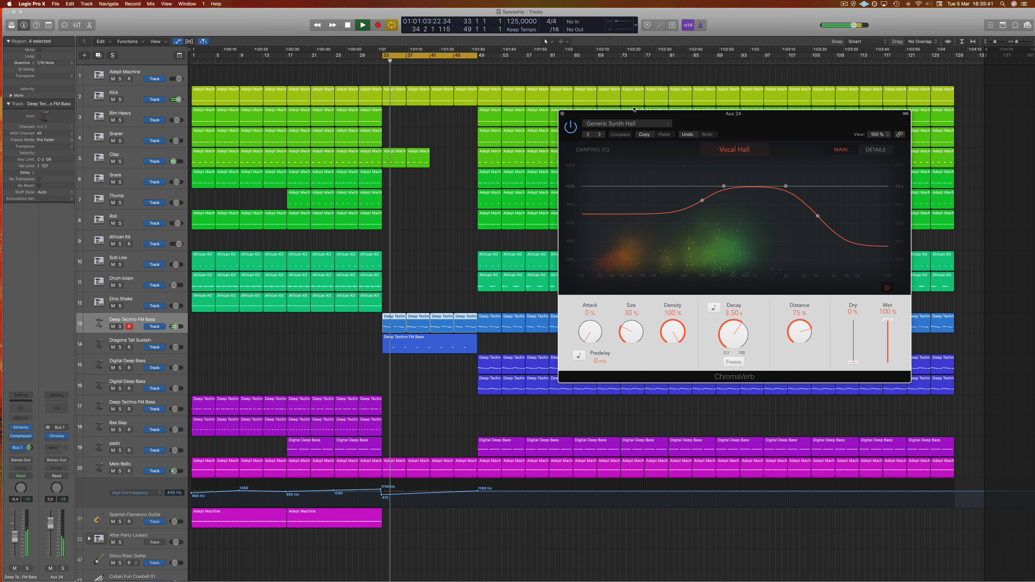
left_click(563, 114)
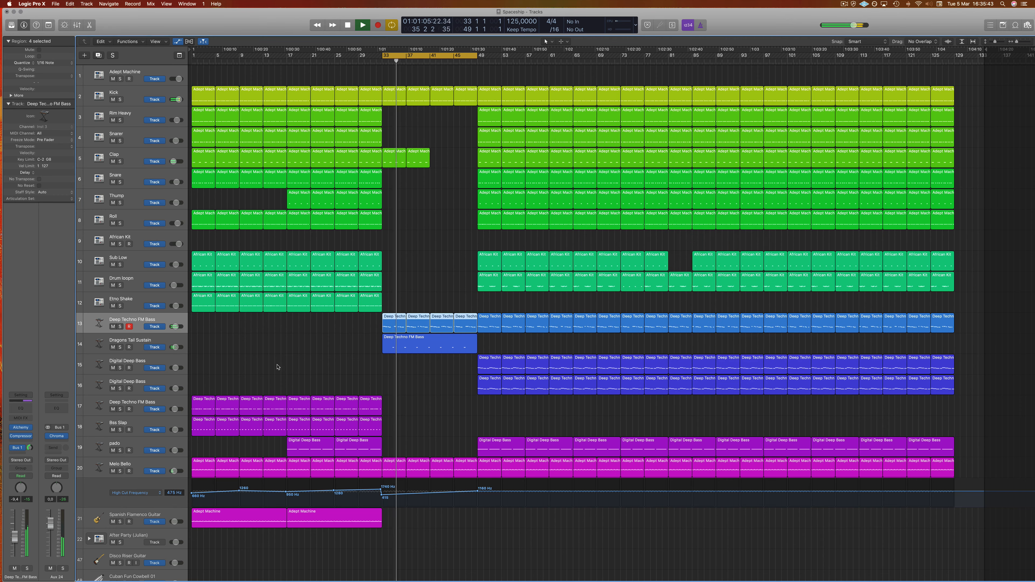
left_click(282, 354)
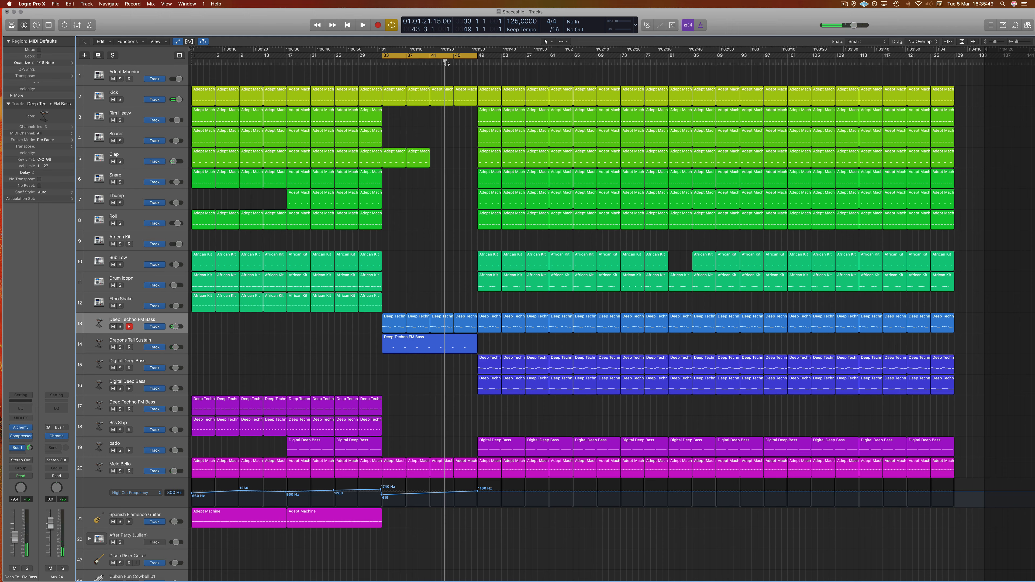
left_click_drag(440, 60, 558, 60)
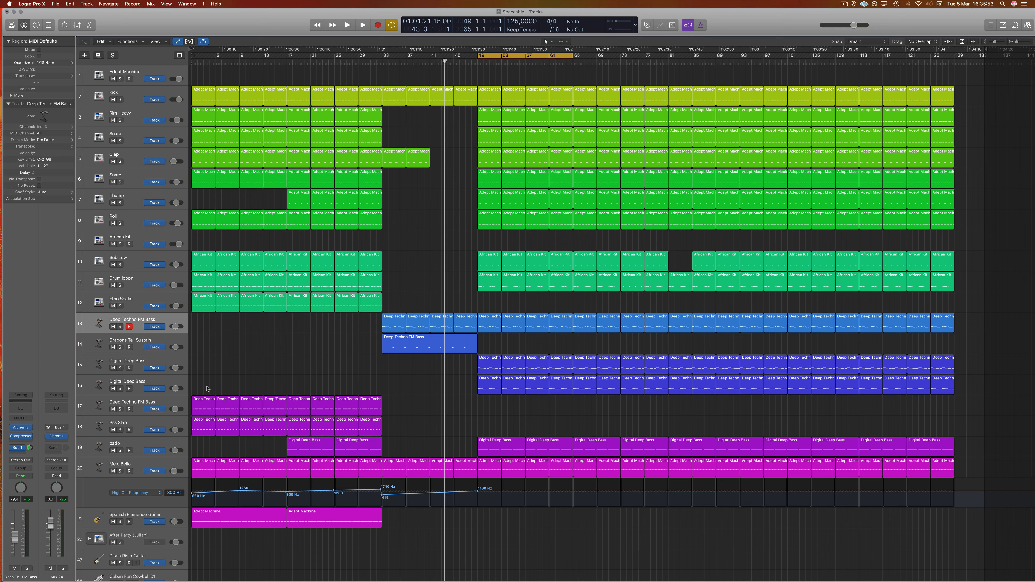
Solo the upper Digital Deep Bass track and audition it, and add the lower Digital Deep Bass to the solo playback
left_click(120, 368)
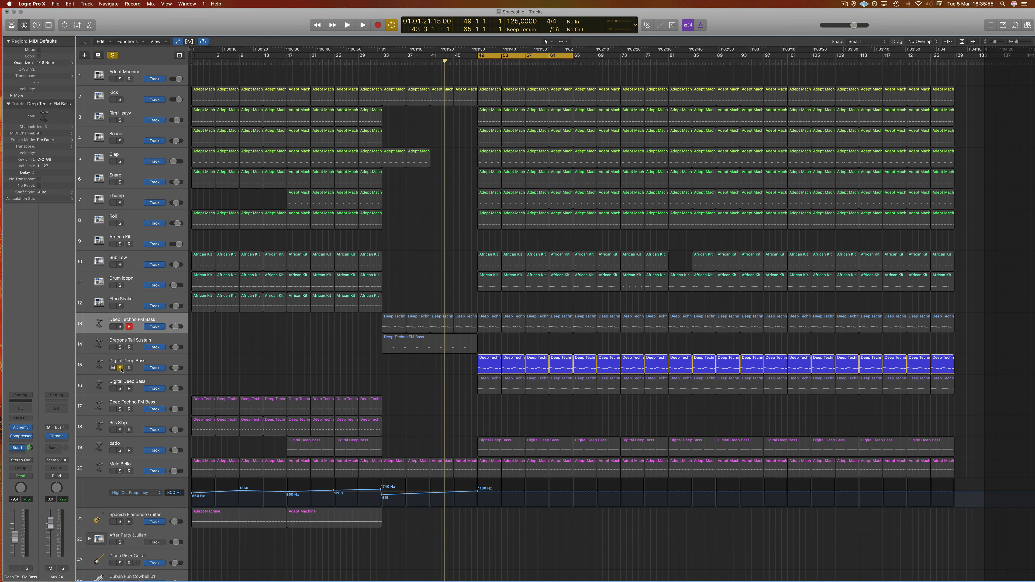
key("space")
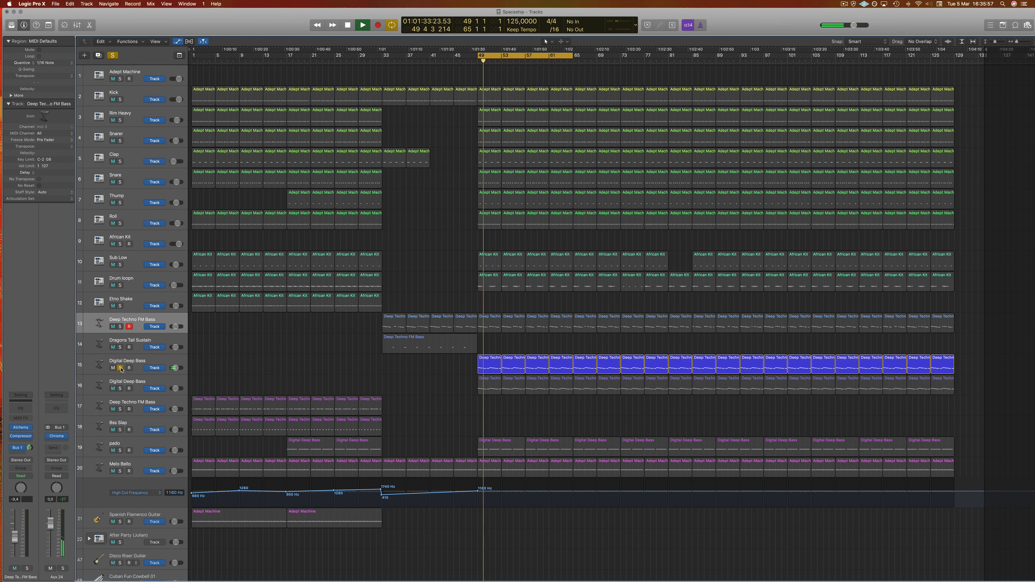
key("space")
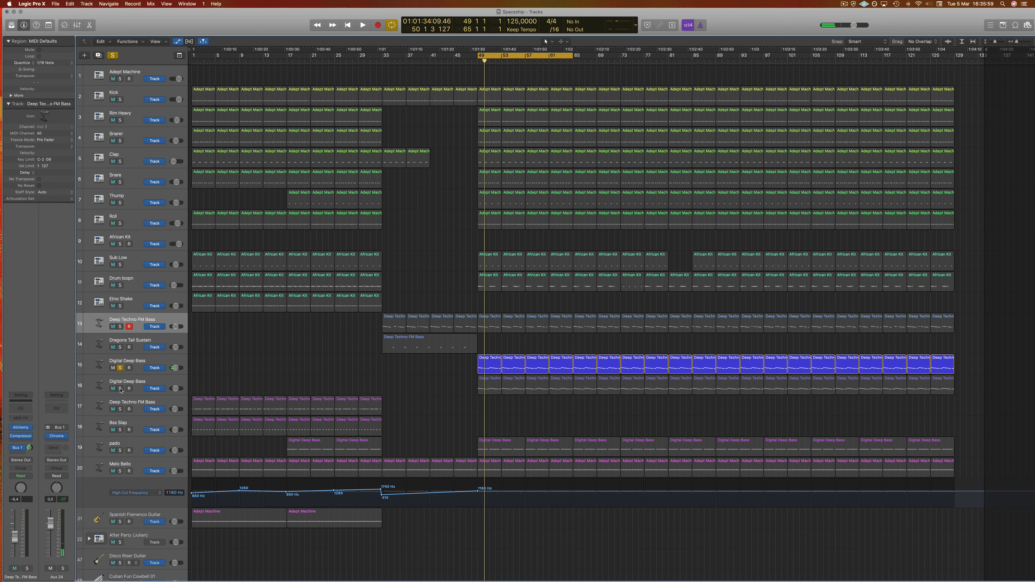
left_click(120, 389)
key("space")
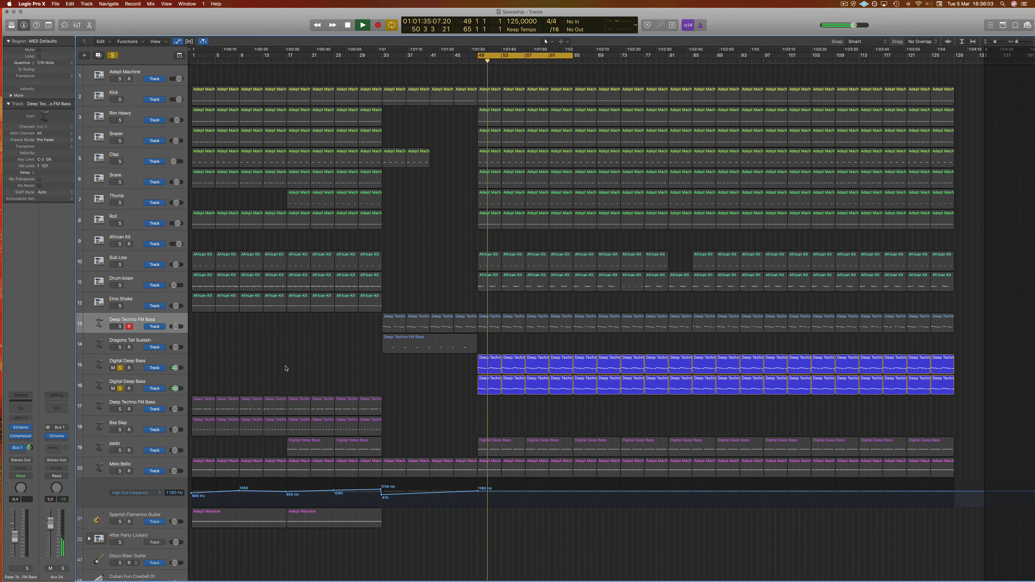
Add the Deep Techno FM Bass above Dragons Tail Sustain and the Kick to the solo, auditioning the combination after each addition
left_click(119, 327)
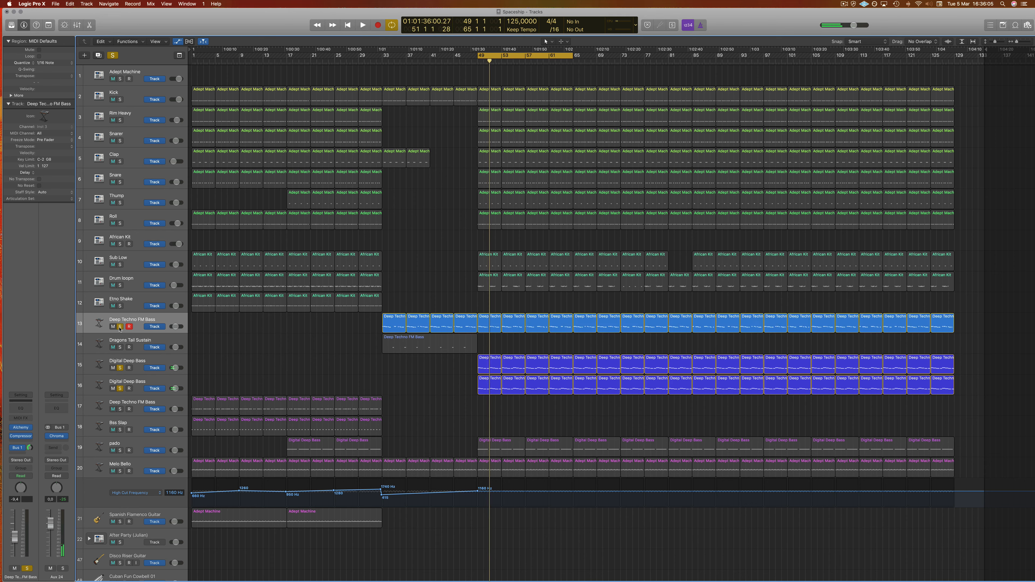
key("space")
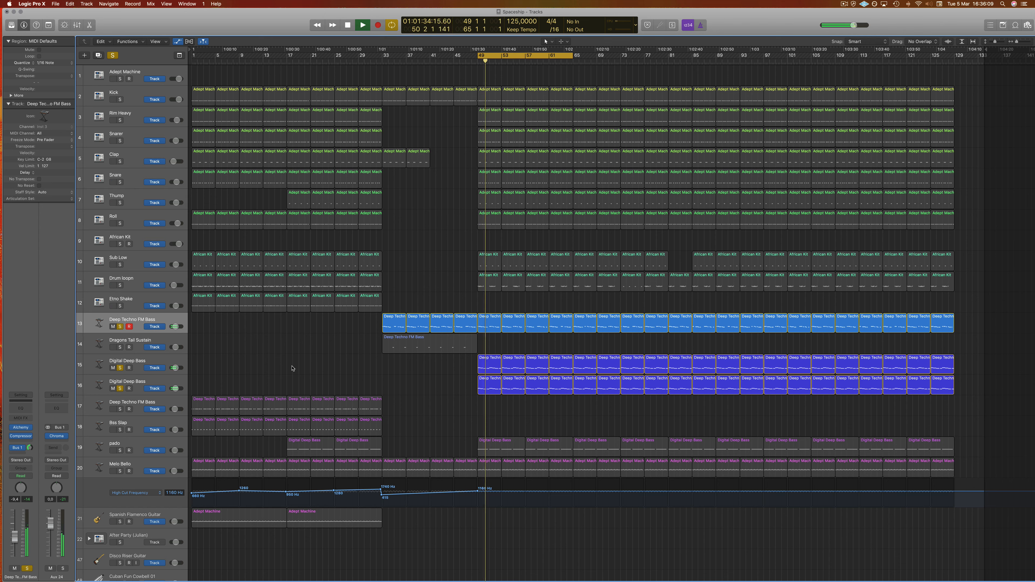
key("space")
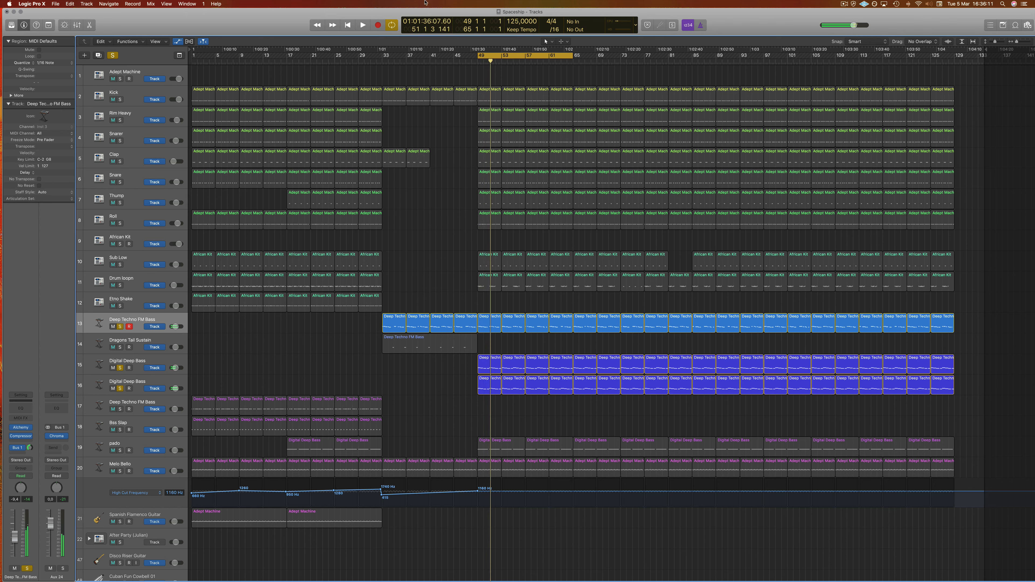
left_click(119, 100)
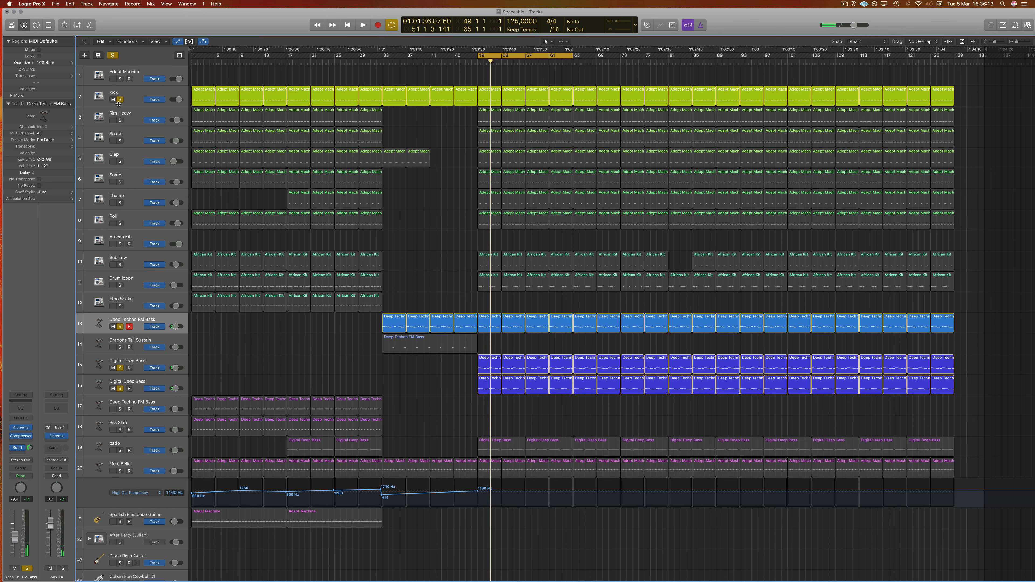
key("space")
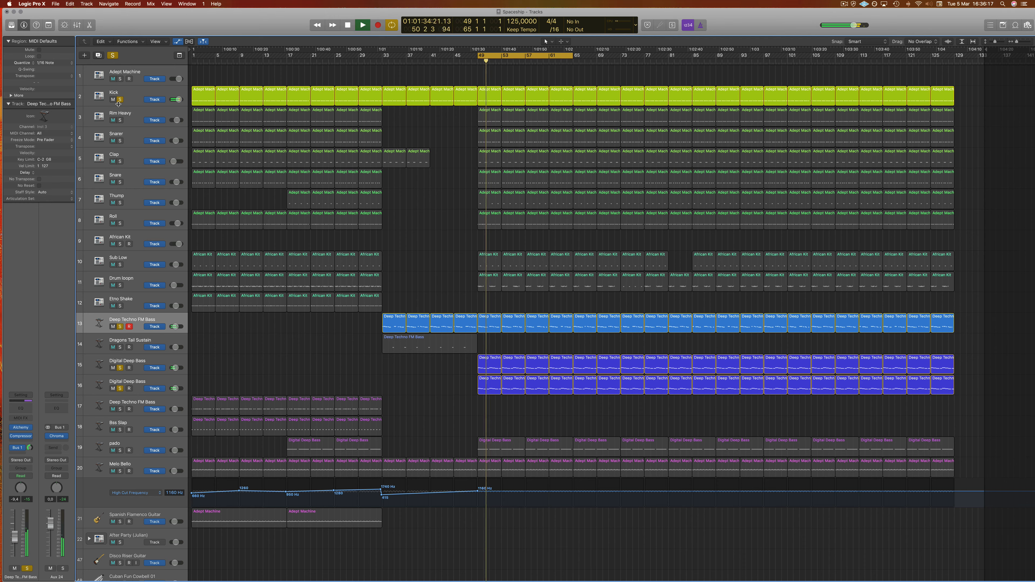
Check the Kick channel and examine the Bus 10 side-chained Compressor on the soloed Deep Techno FM Bass track during playback
left_click(136, 320)
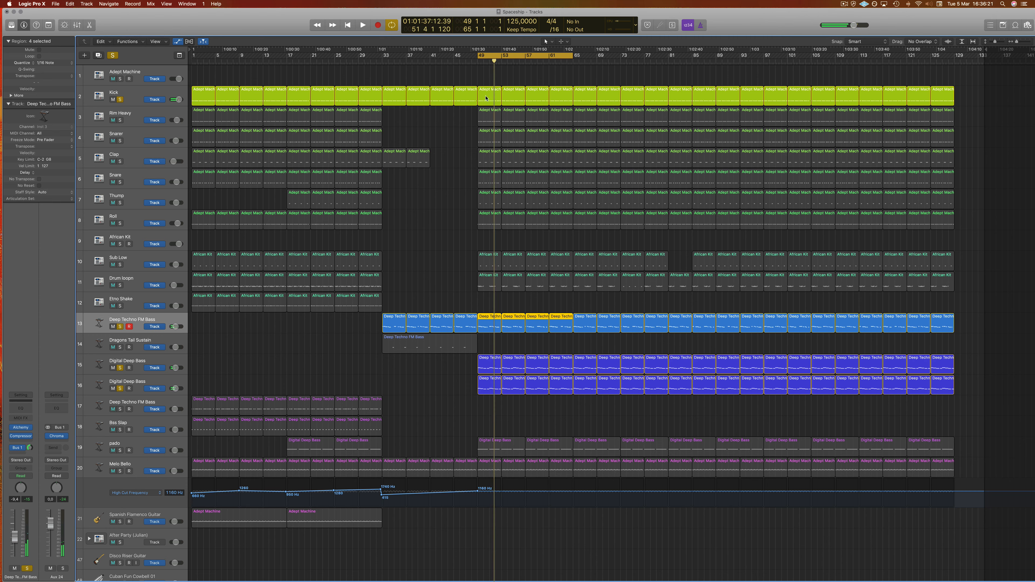
left_click(139, 96)
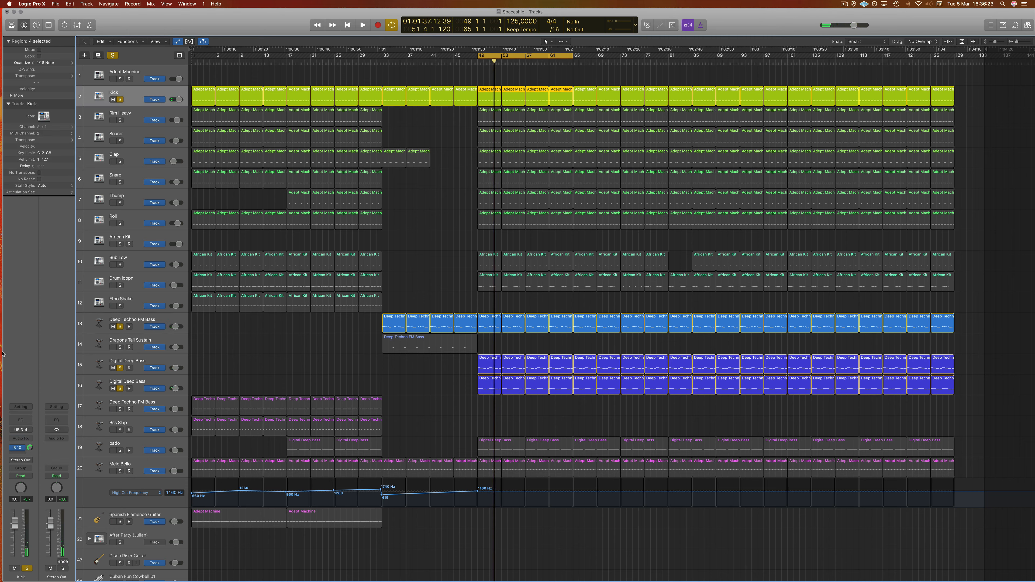
left_click(154, 323)
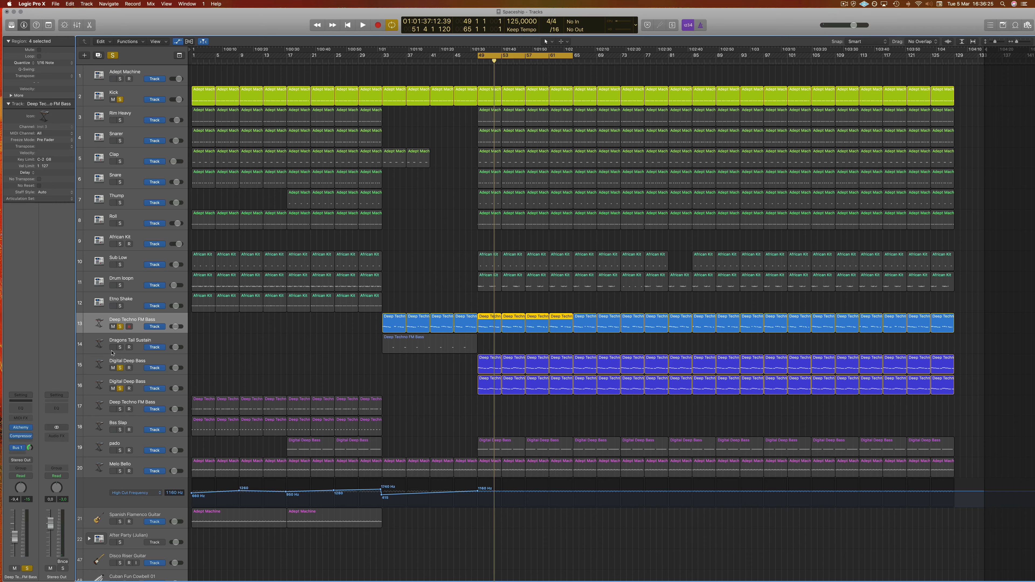
left_click(20, 436)
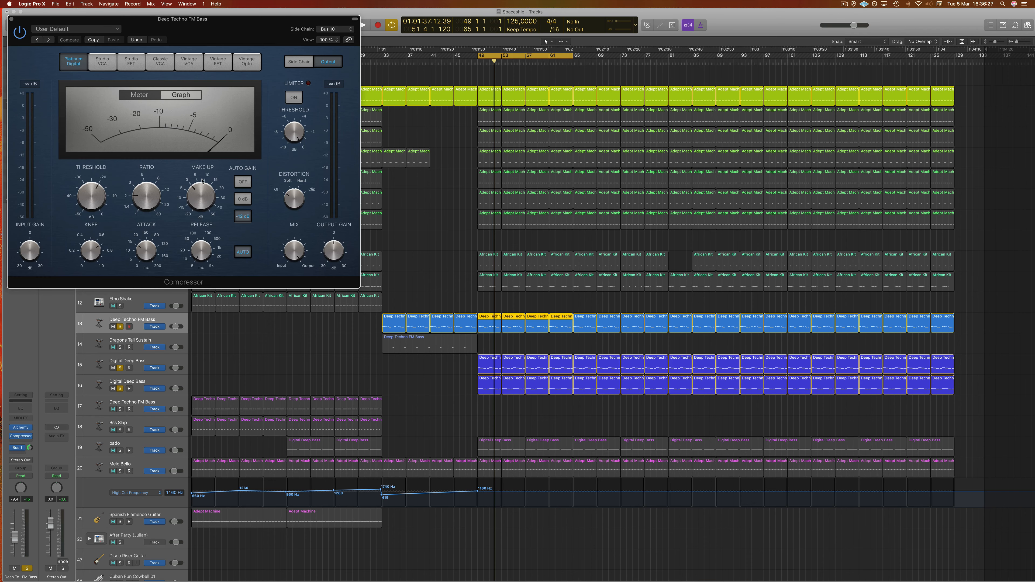
left_click_drag(293, 30, 326, 24)
key("space")
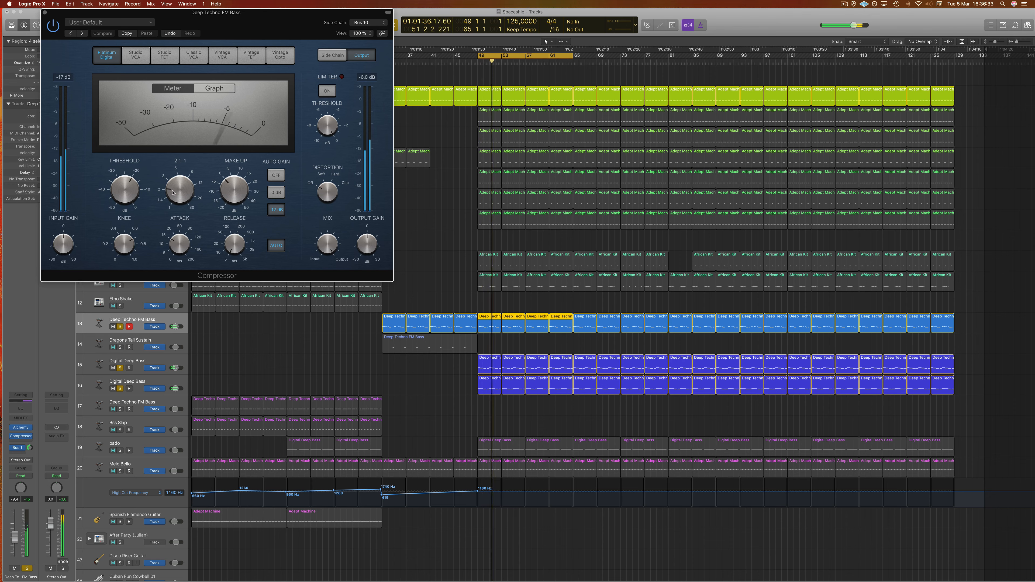
mouse_move(172, 193)
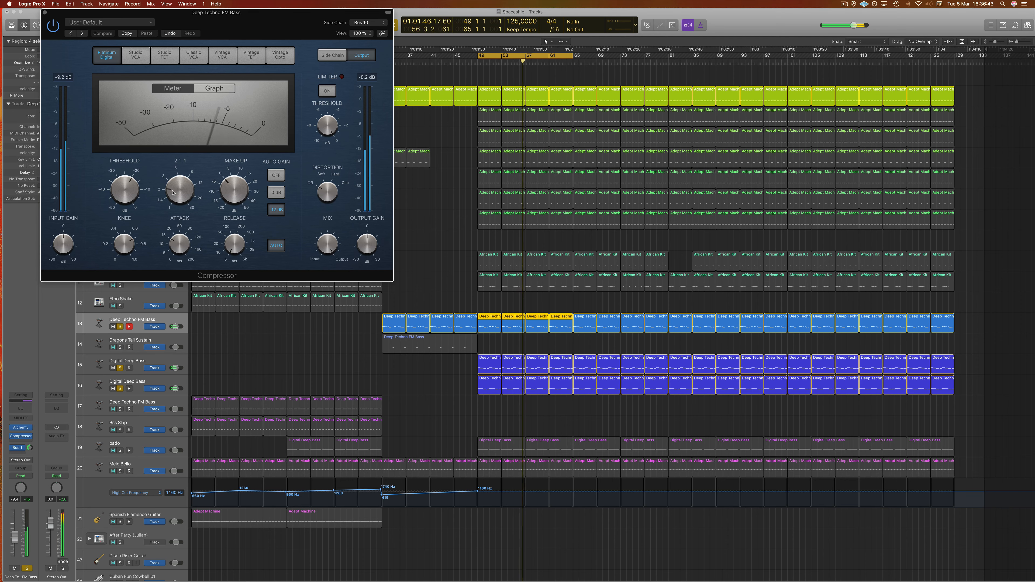
left_click(45, 12)
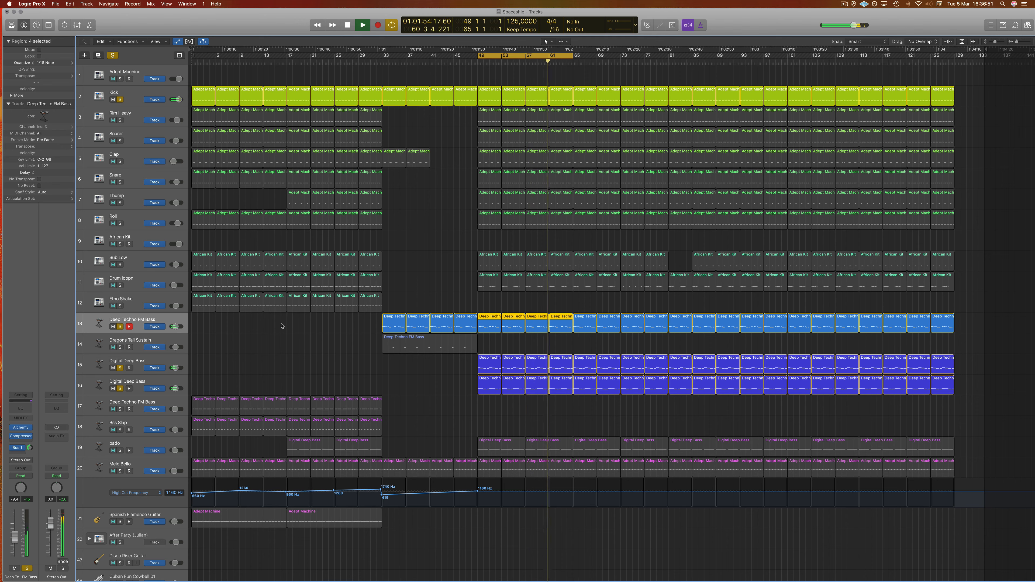
Remove the Deep Techno FM Bass from the solo and set the ratio of the upper Digital Deep Bass track's Compressor to 3.9:1
key("ctrl+s")
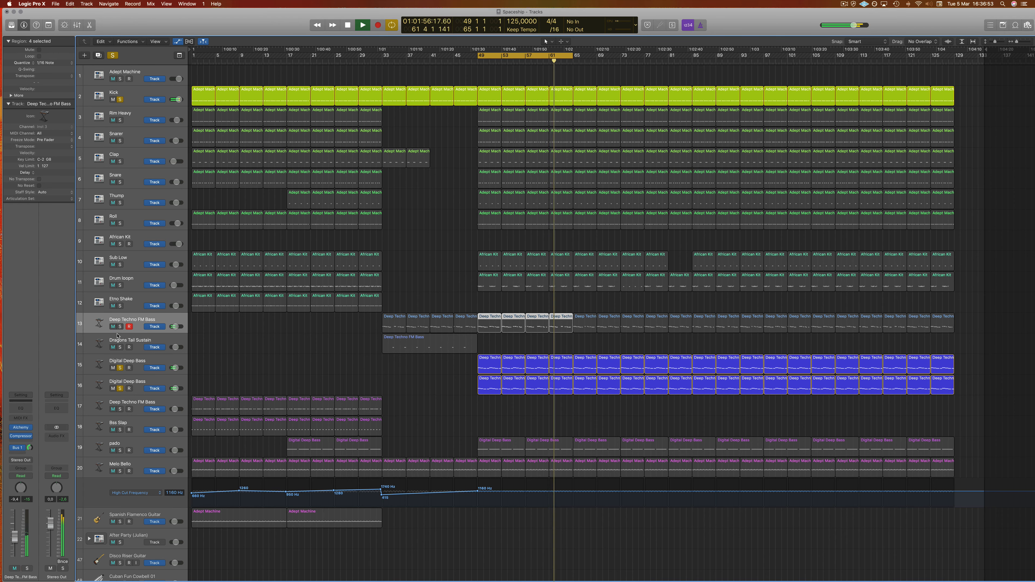
left_click(146, 368)
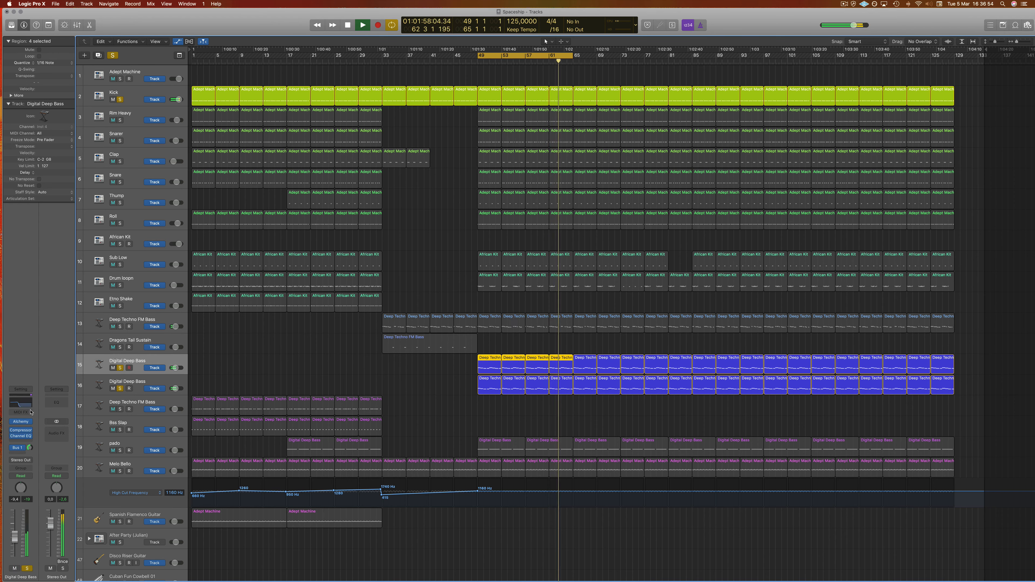
left_click(21, 431)
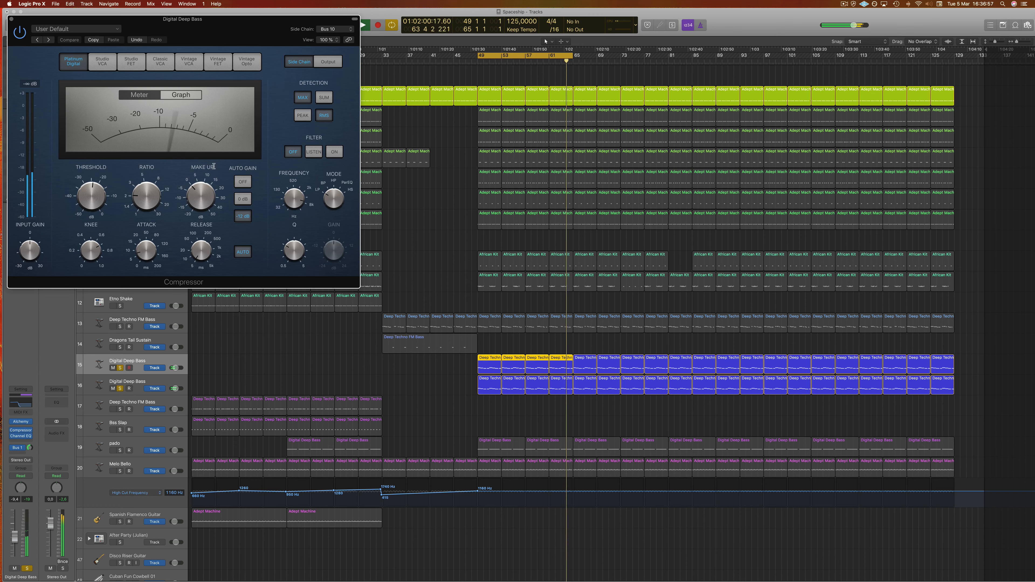
left_click_drag(261, 23, 289, 39)
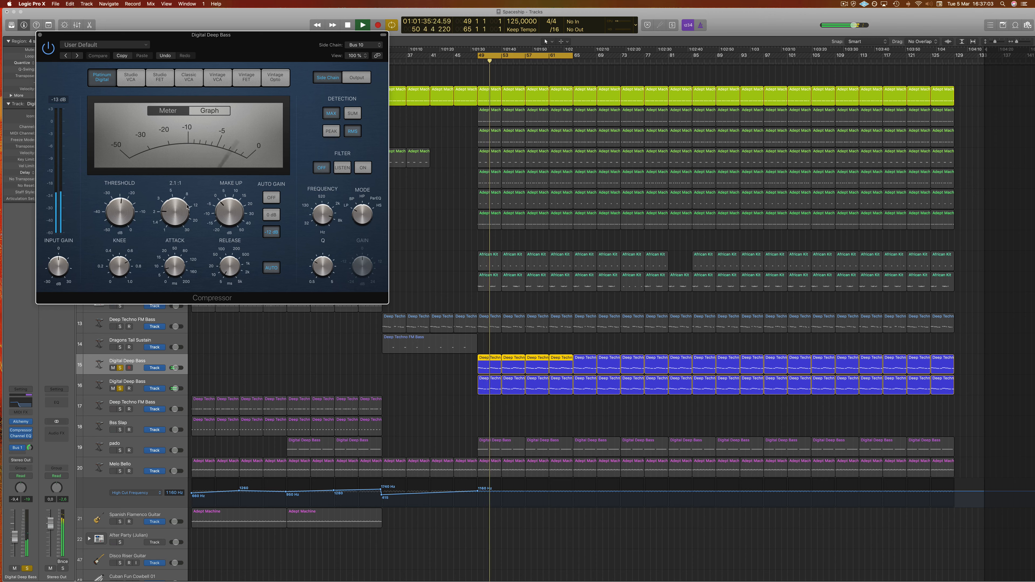
left_click_drag(180, 206, 182, 191)
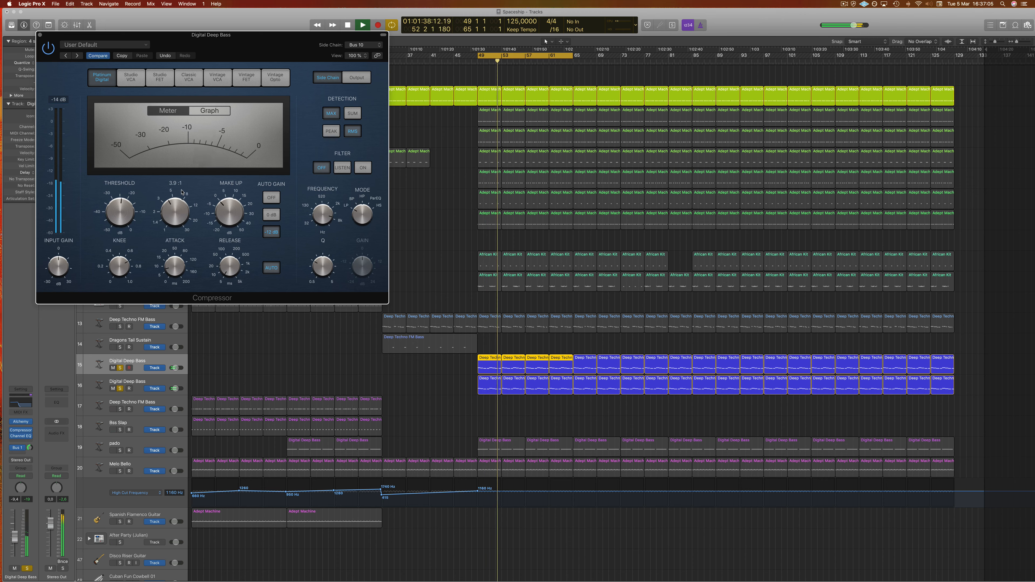
Raise the high cut in the upper Digital Deep Bass track's Channel EQ to 395 Hz and close the EQ
left_click(25, 404)
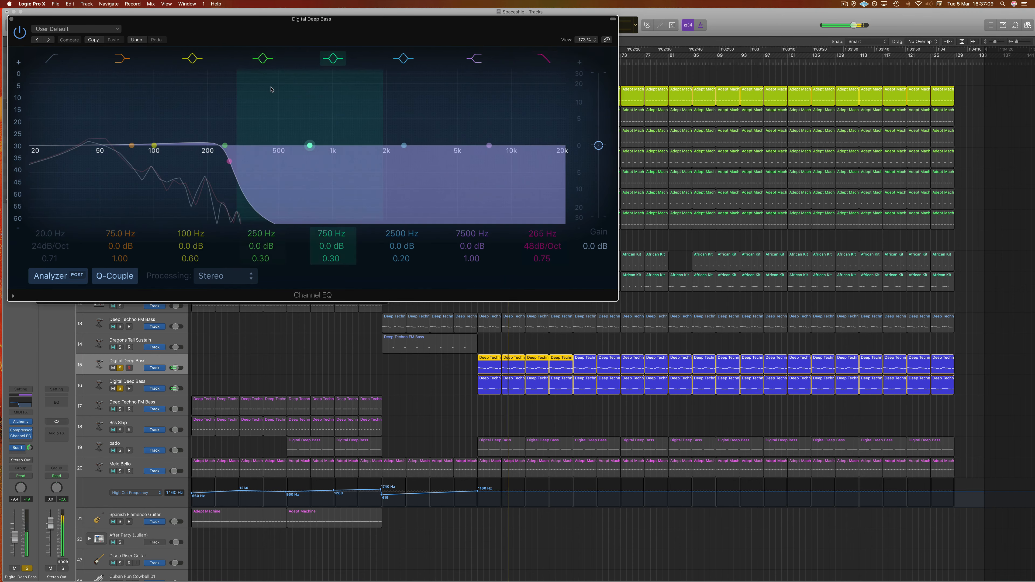
left_click_drag(308, 36, 657, 90)
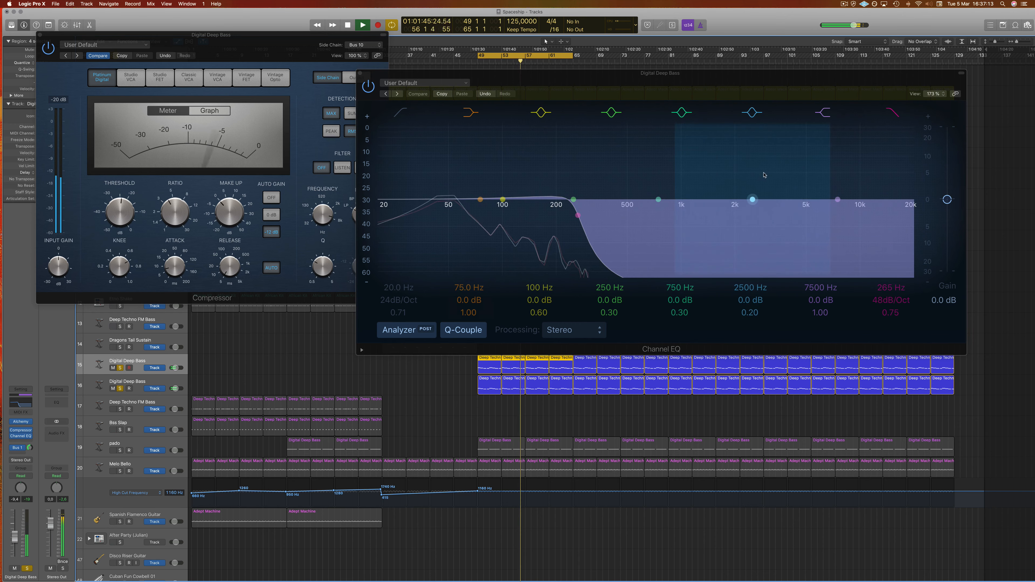
left_click_drag(578, 215, 600, 217)
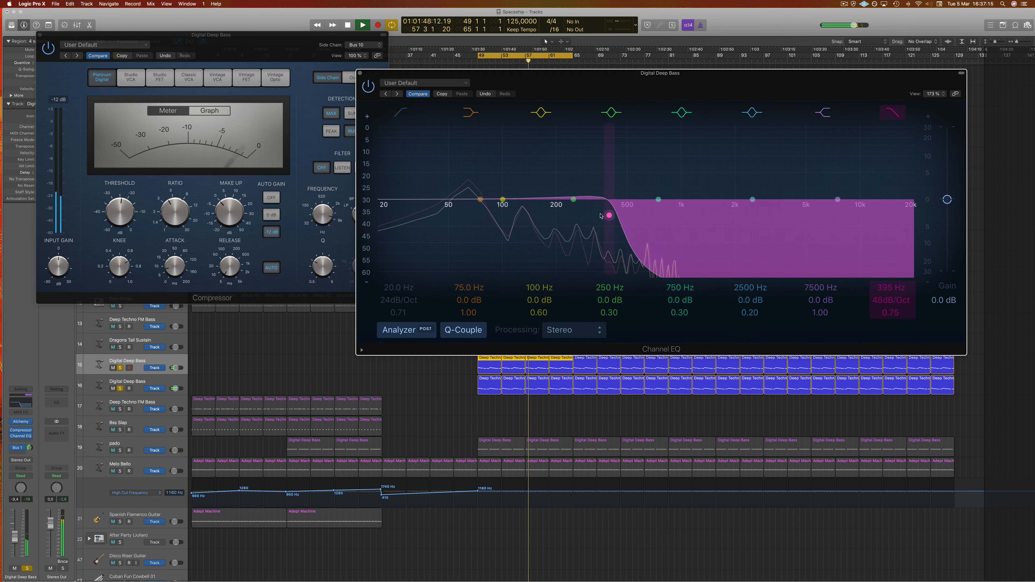
left_click(359, 73)
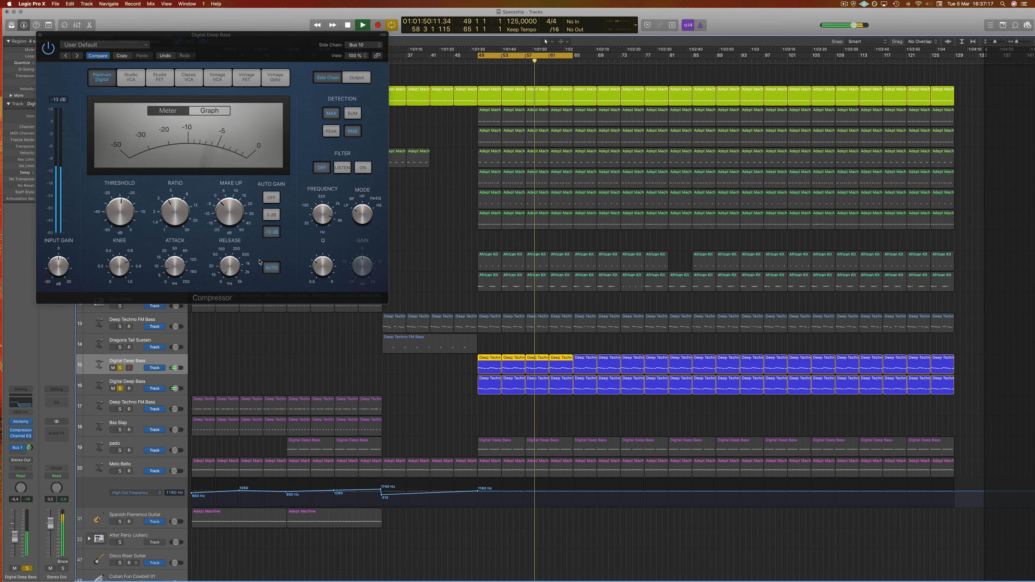
Remove the upper Digital Deep Bass from the solo and add a Channel EQ to the lower Digital Deep Bass track
left_click(120, 368)
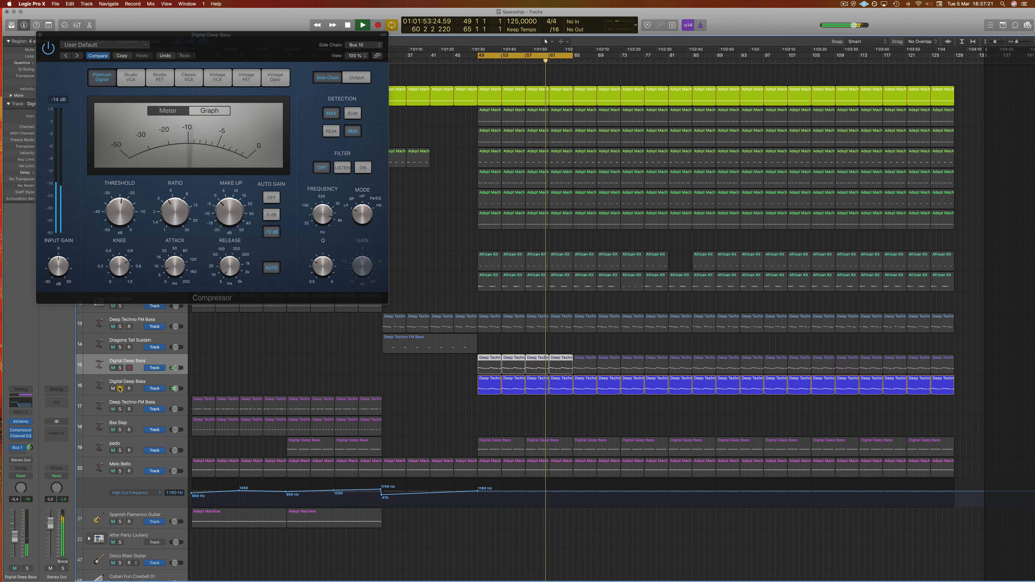
left_click(165, 380)
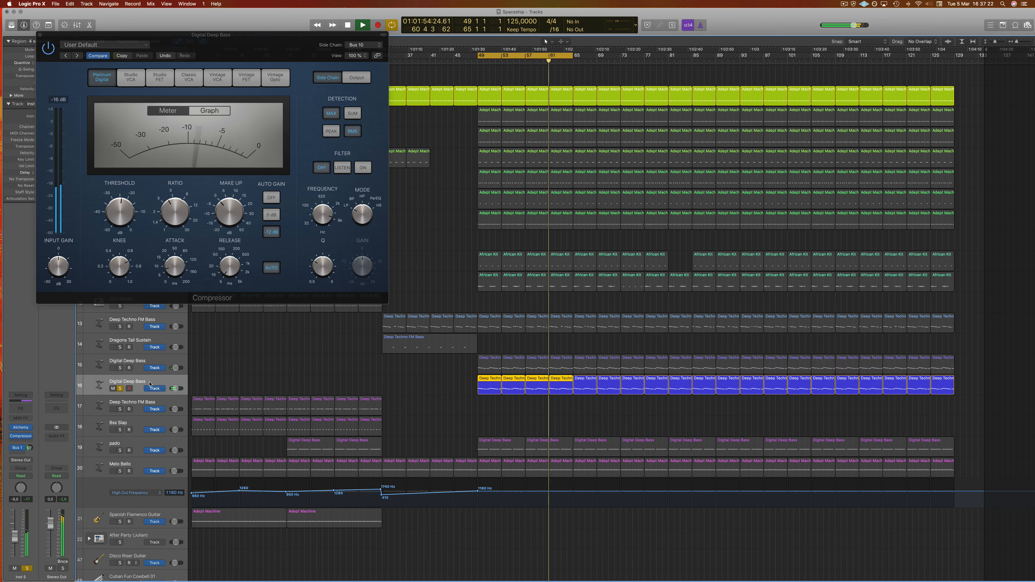
left_click(26, 411)
left_click_drag(418, 22, 697, 73)
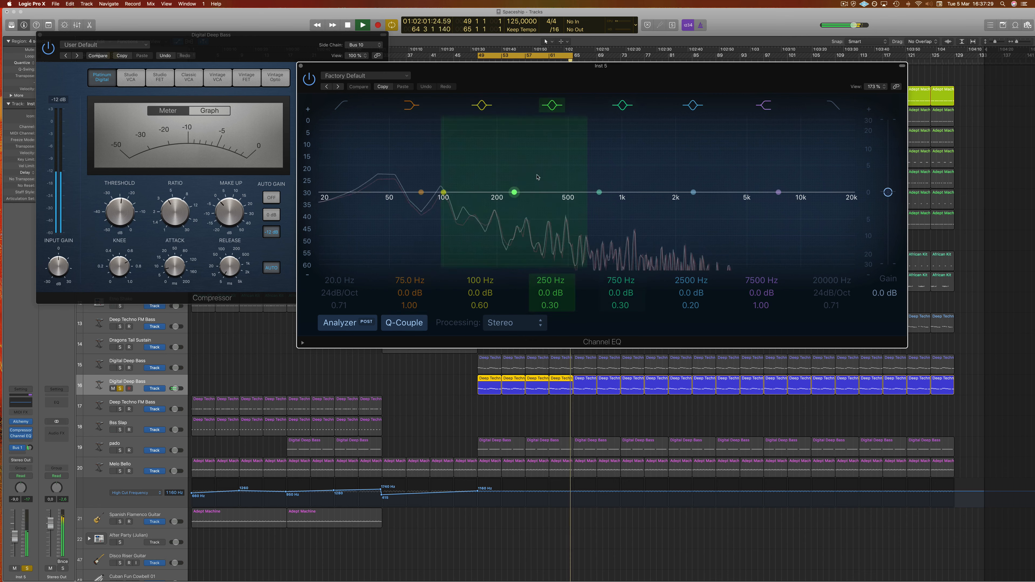
Enable the low cut filter in the Channel EQ with a 48 dB/Oct slope and set its frequency to 100 Hz
left_click(335, 104)
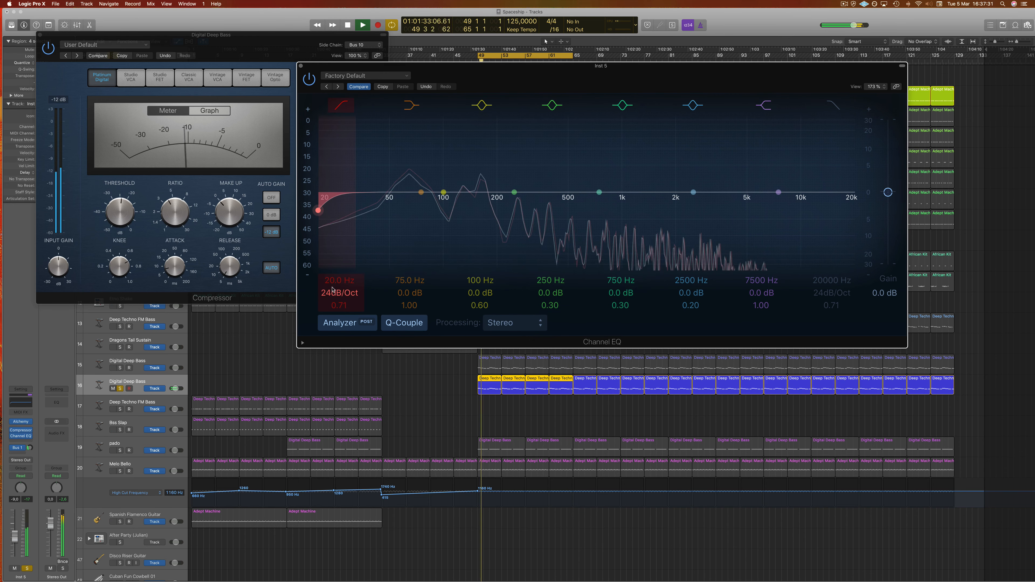
left_click_drag(335, 294, 336, 282)
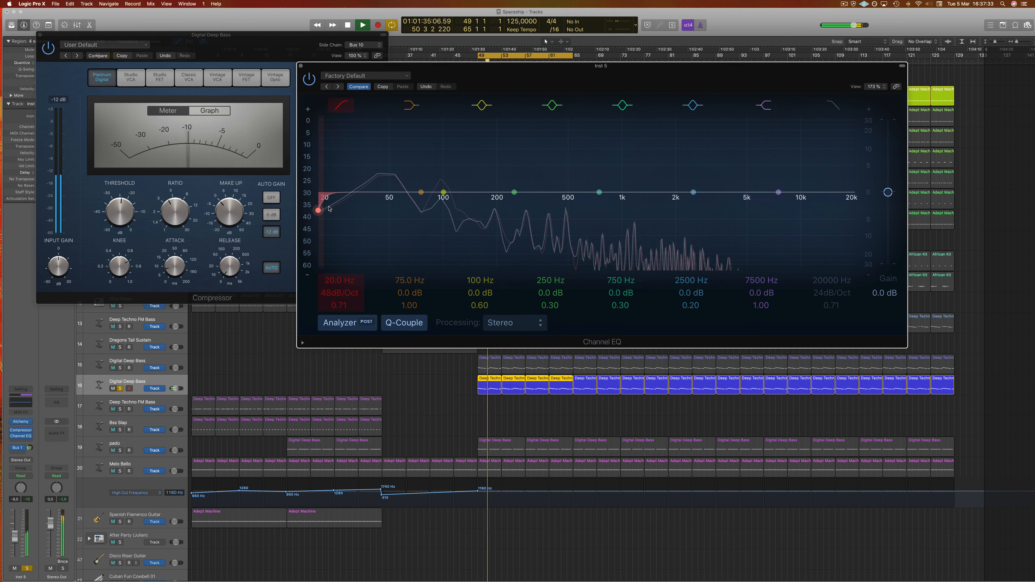
left_click_drag(321, 213, 449, 215)
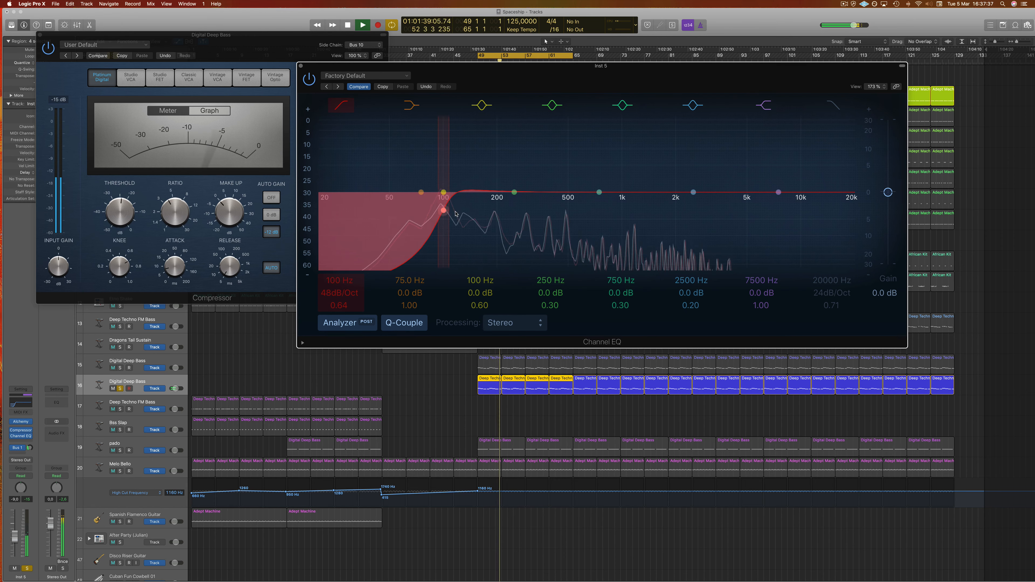
Raise the lower Digital Deep Bass track's low cut to 112 Hz, add the upper Digital Deep Bass to the solo and close the EQ
left_click_drag(455, 212, 455, 213)
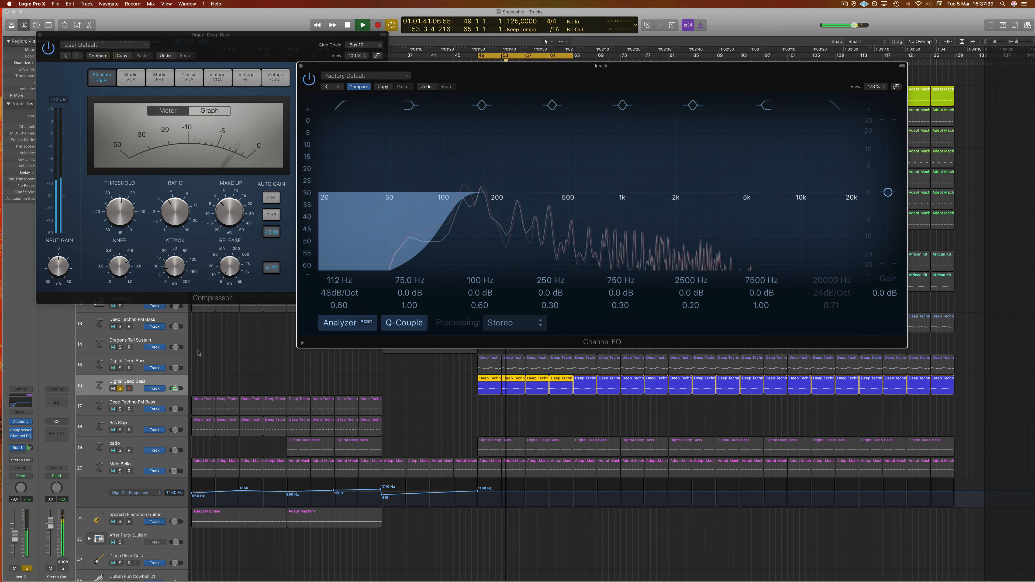
left_click(120, 368)
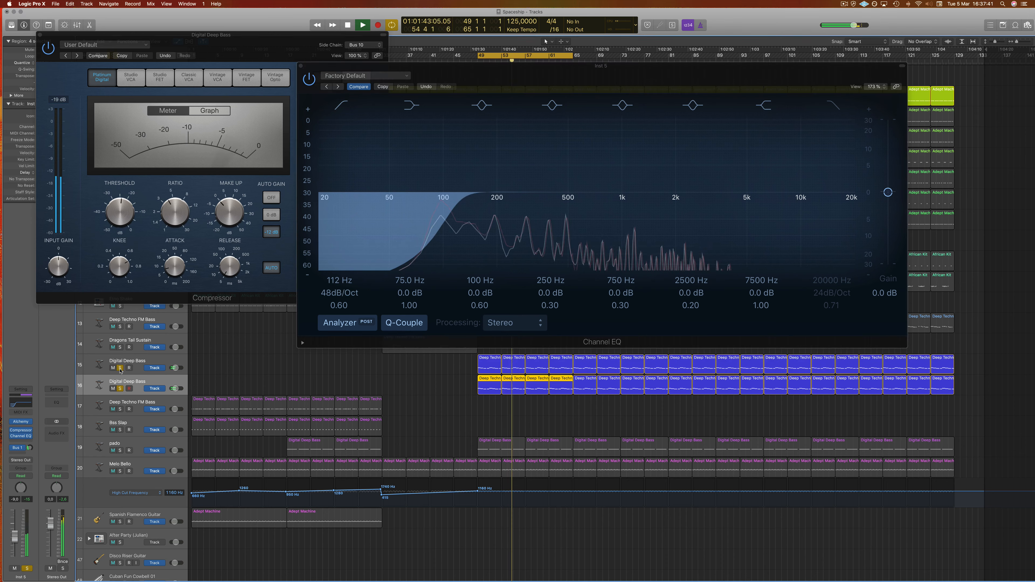
left_click_drag(176, 368, 178, 369)
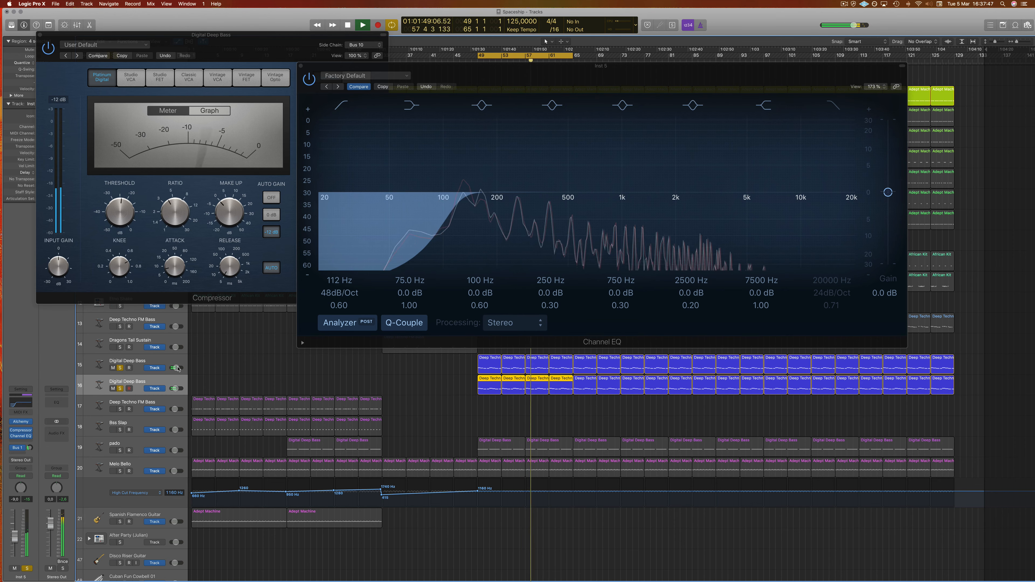
left_click(301, 66)
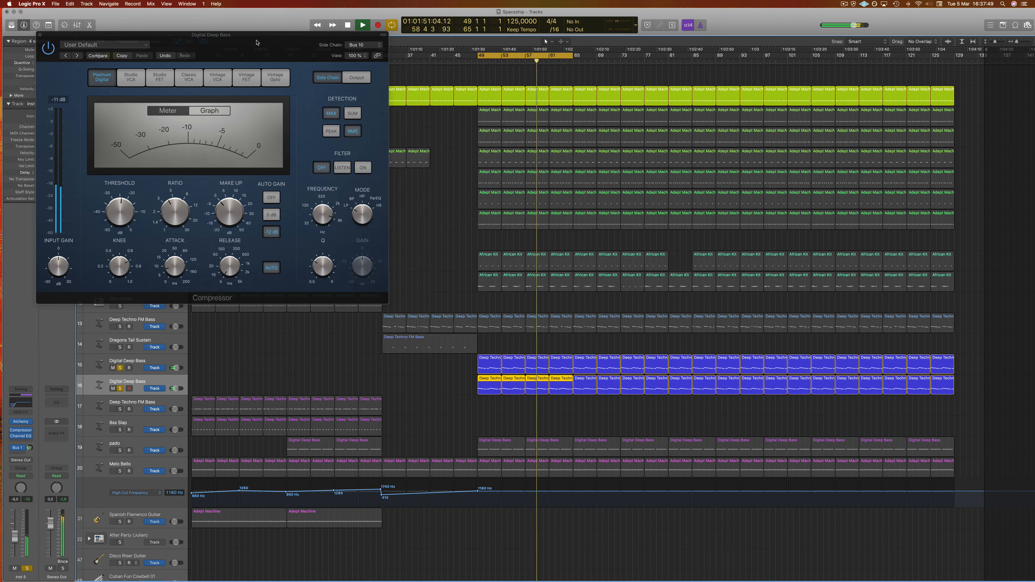
Add the Deep Techno FM Bass on track 13 to the solo, select it and close the Compressor window
left_click_drag(256, 42, 828, 92)
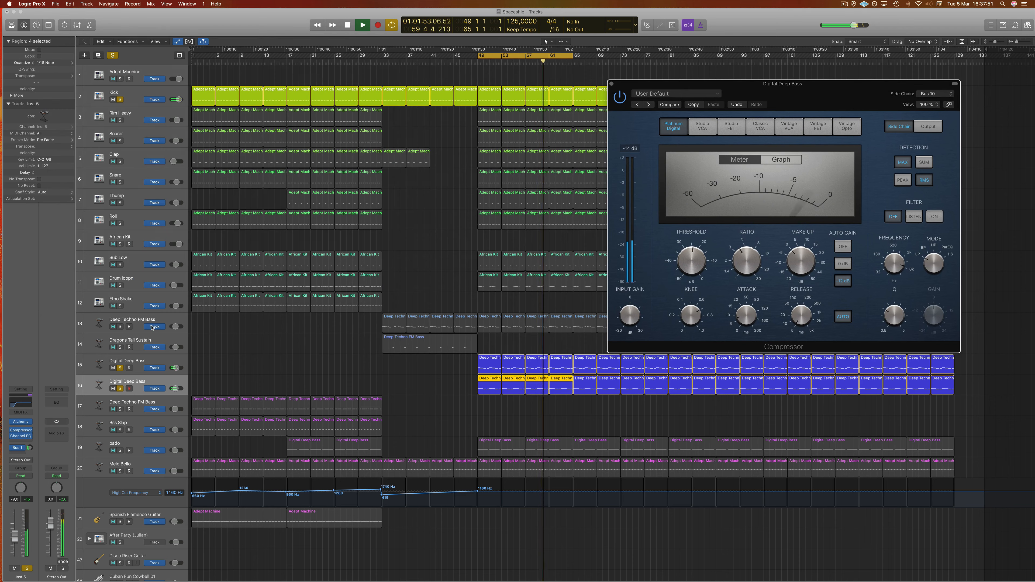
left_click(119, 328)
left_click(168, 322)
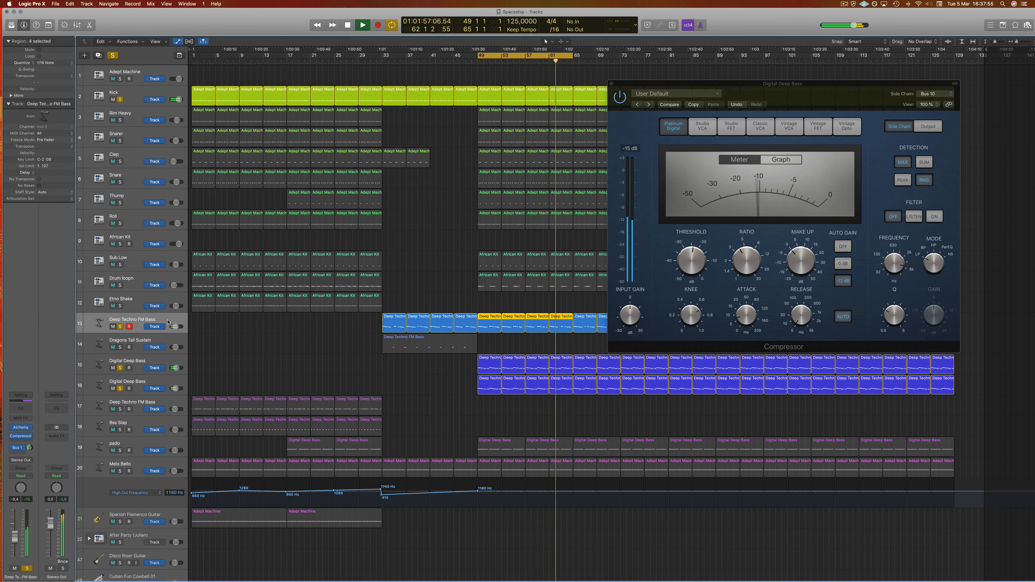
left_click(611, 84)
left_click(367, 75)
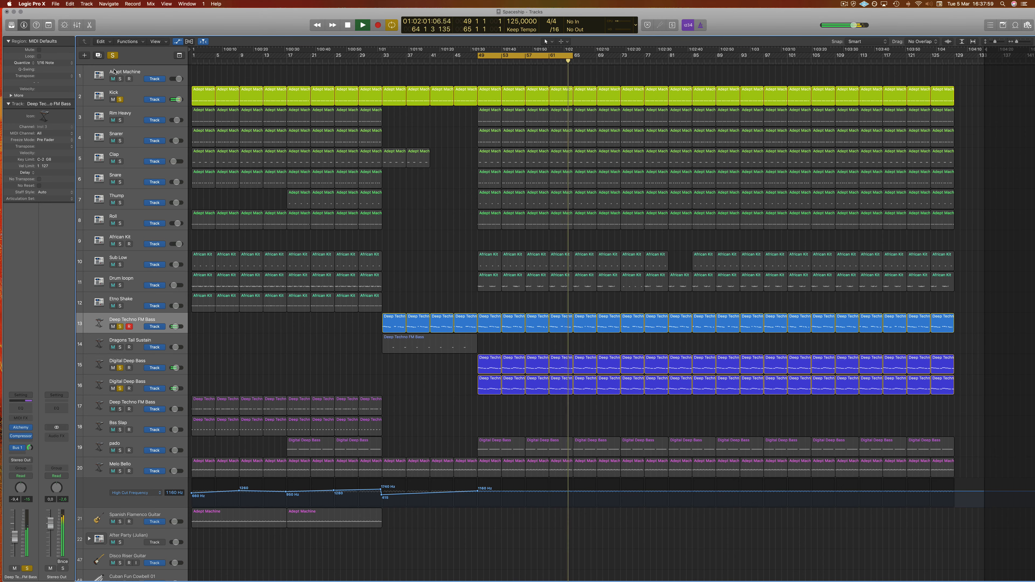
Clear all solos and play the full mix over the cycle range from bar 49
left_click(113, 58)
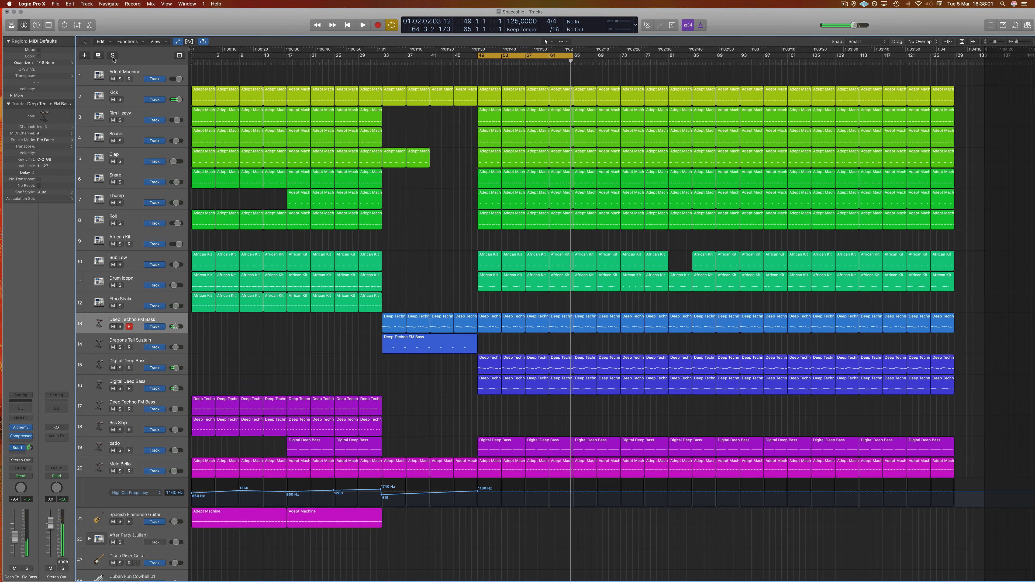
key("space")
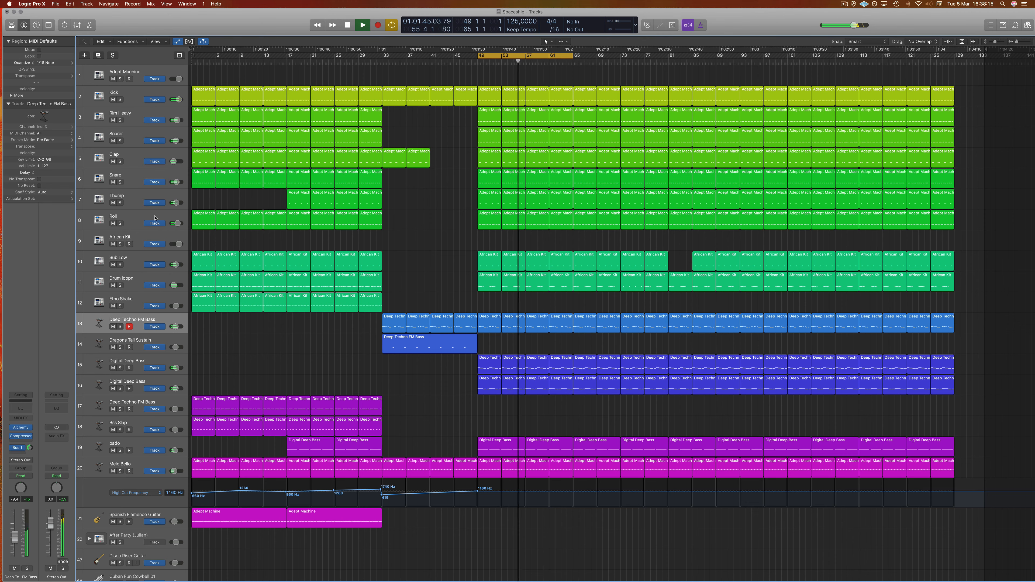
key("space")
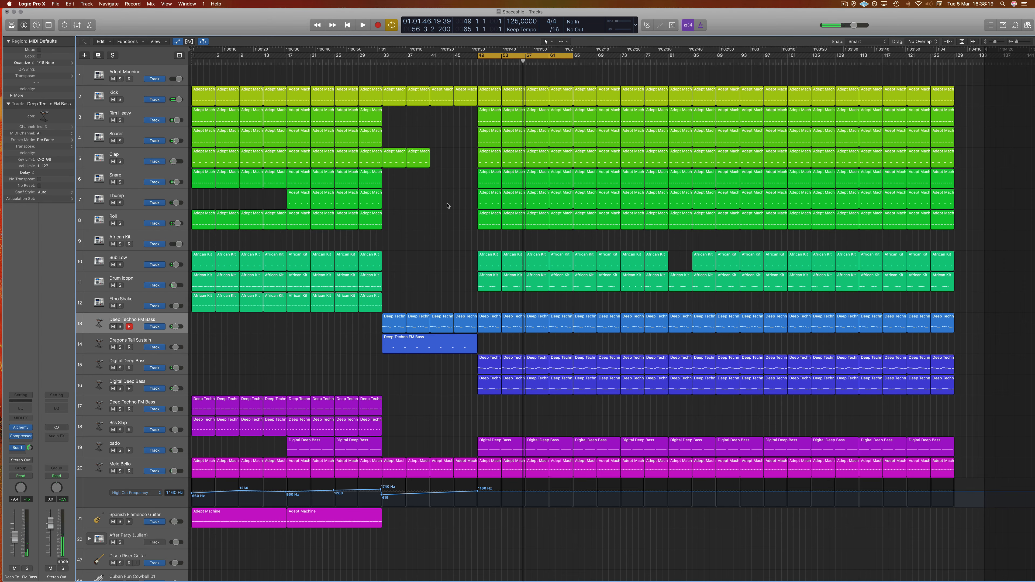
key("space")
Open the mixer and route the outputs of the Rim Heavy through Roll channels to Bus 15
key("x")
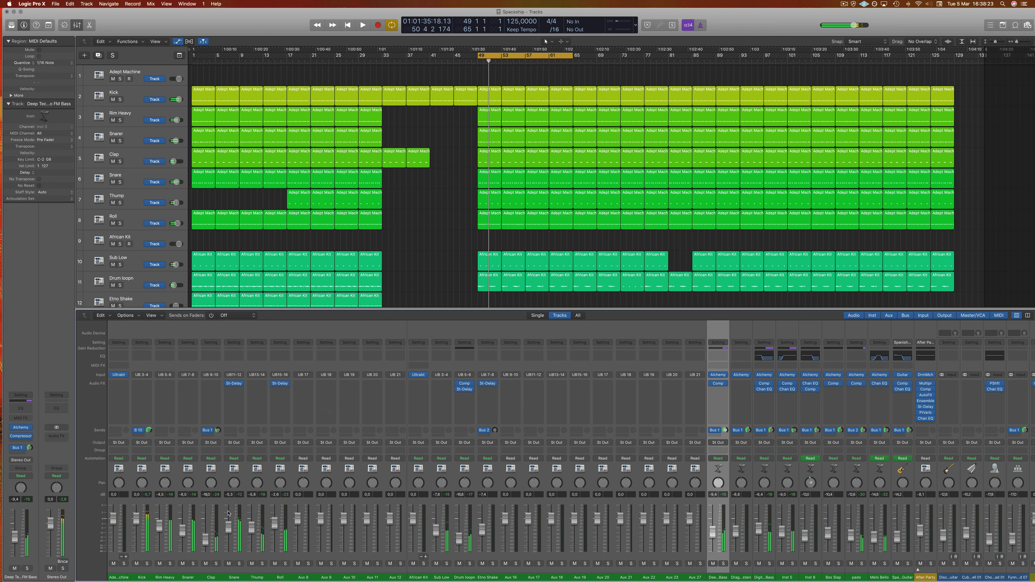
left_click_drag(173, 579, 273, 578)
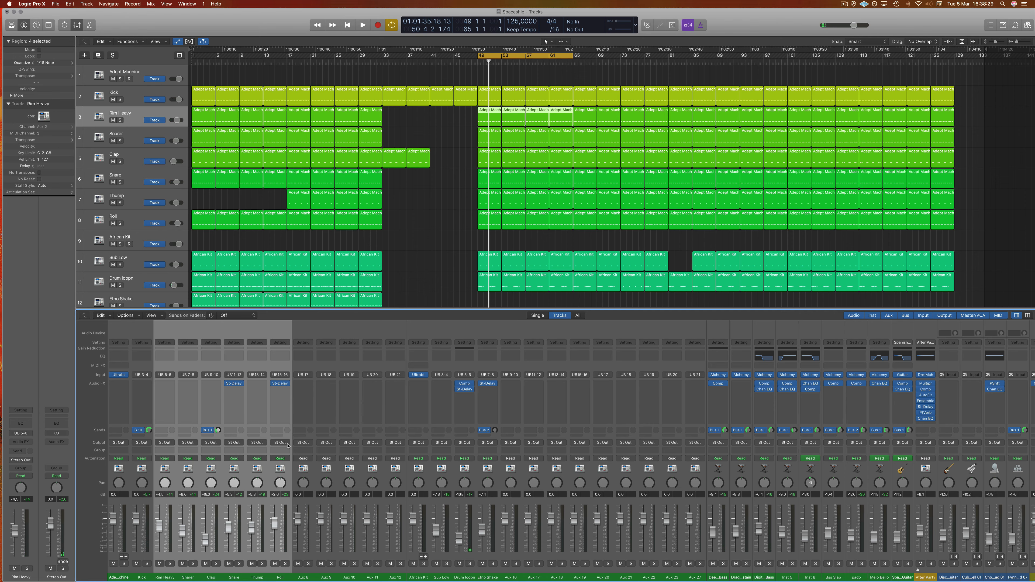
left_click(279, 443)
mouse_move(284, 468)
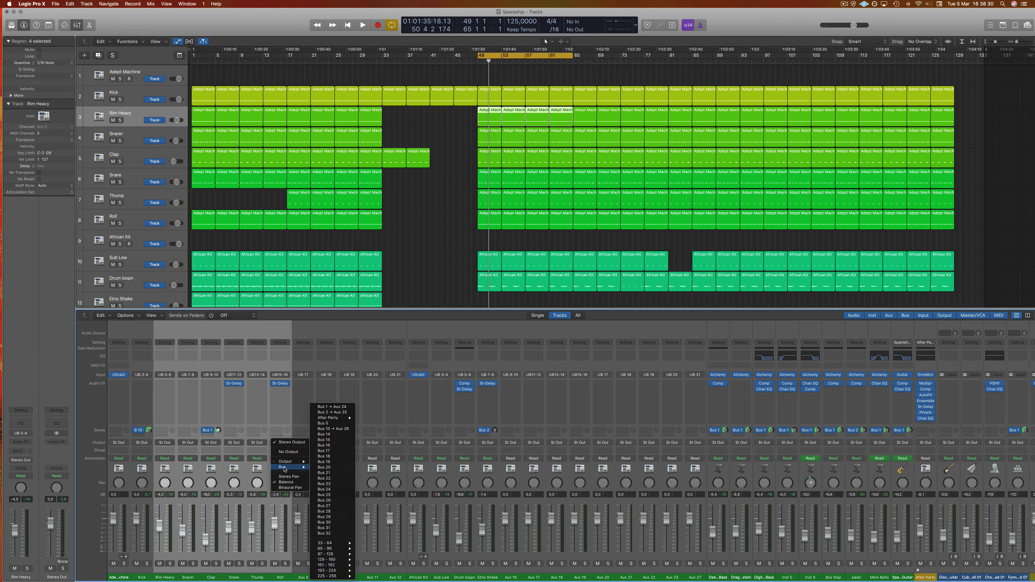
left_click(334, 441)
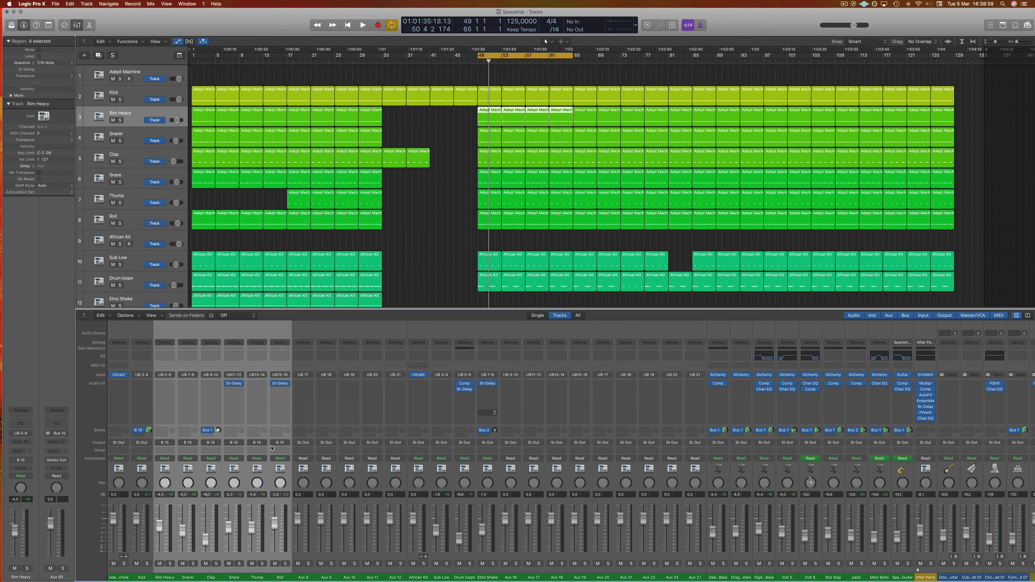
Play the cycle range with the new Aux 60 drum bus channel soloed
key("space")
scroll(536, 485, "right", 6)
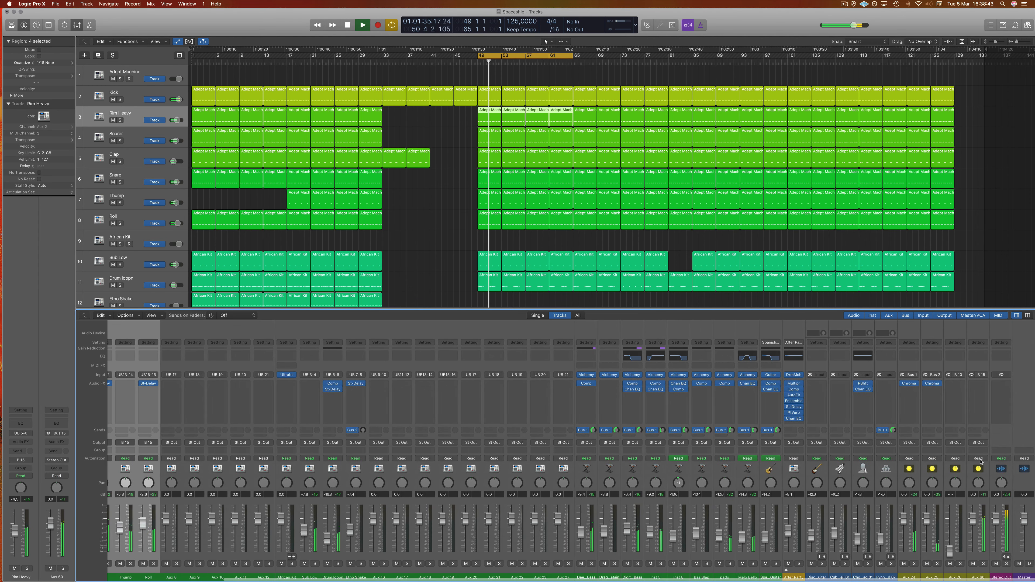
key("space")
left_click(982, 564)
key("space")
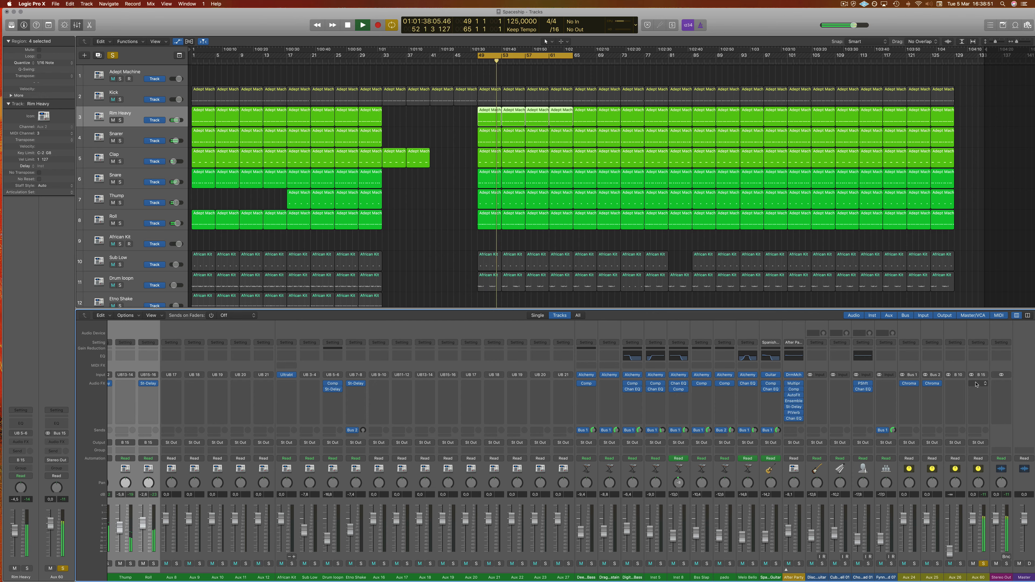
Insert a stereo Compressor on Aux 60 and turn its auto gain off
left_click(976, 385)
mouse_move(982, 403)
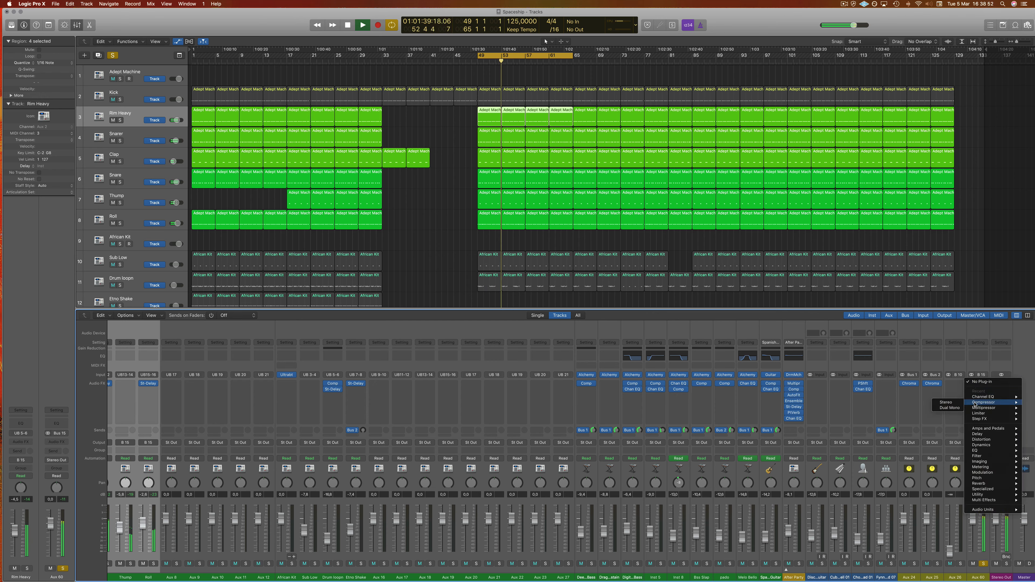
left_click(948, 404)
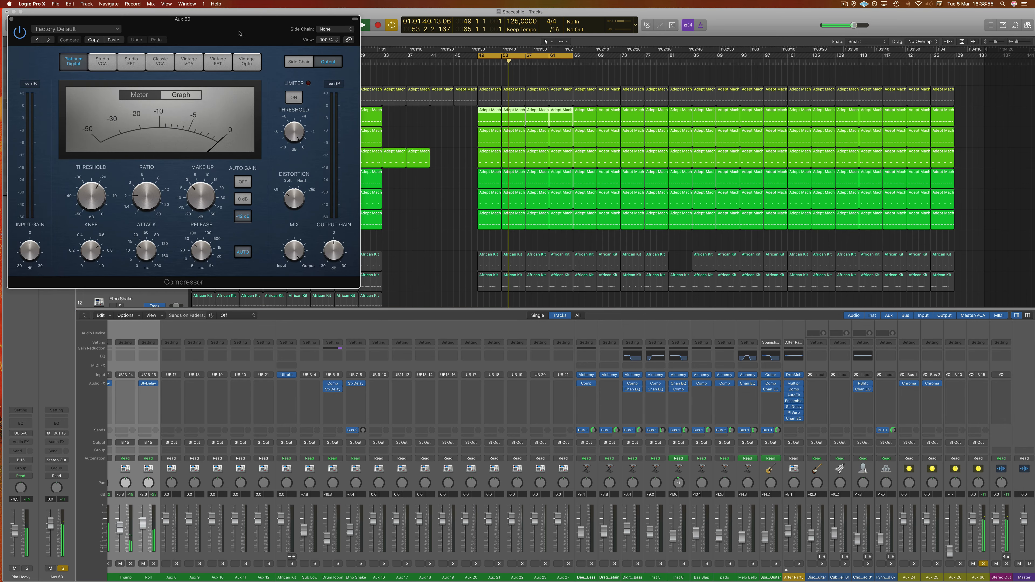
left_click_drag(239, 34, 332, 110)
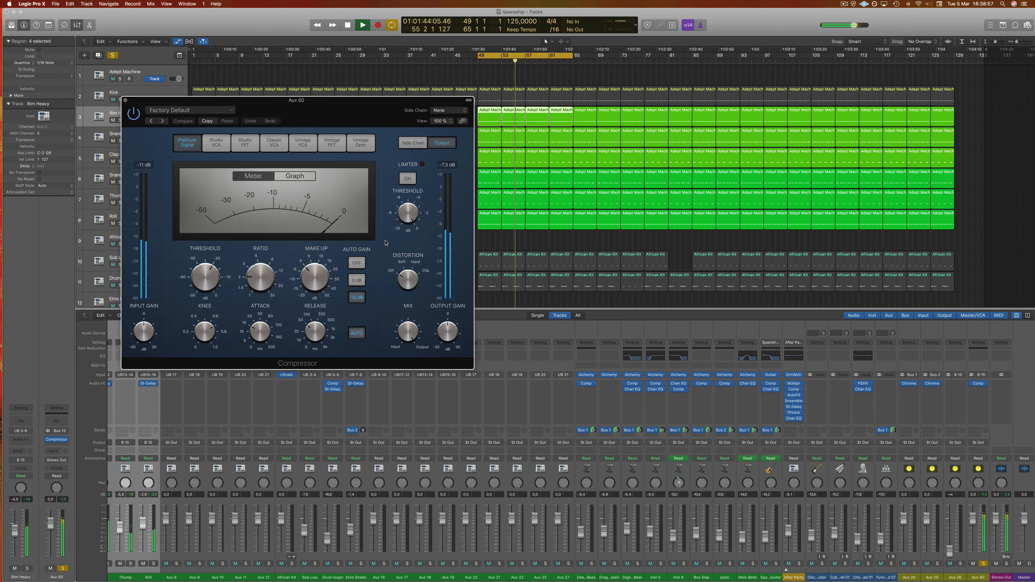
left_click(360, 264)
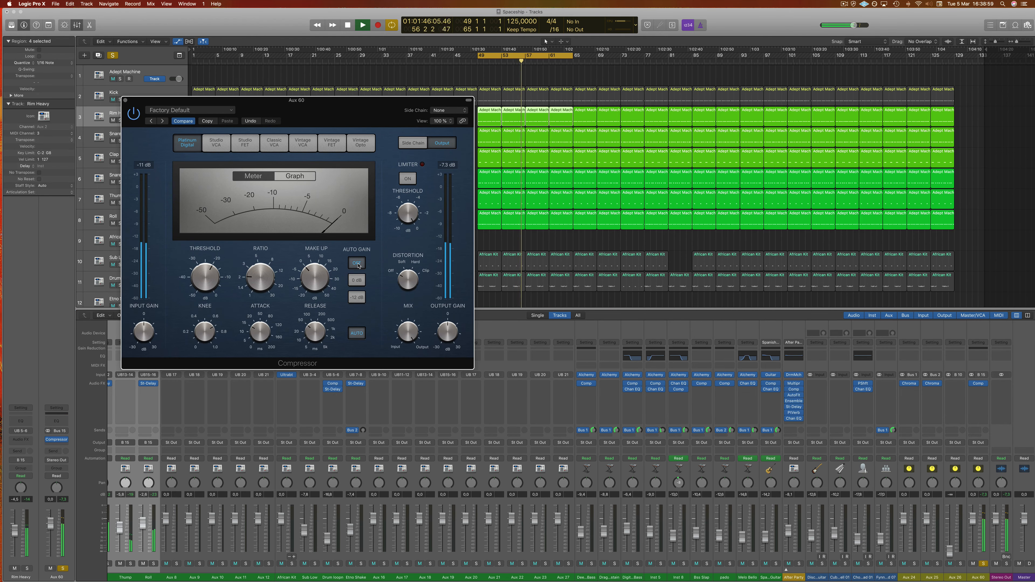
Switch the Aux 60 Compressor to the Vintage FET model and lower its threshold to -37 dB
mouse_move(210, 284)
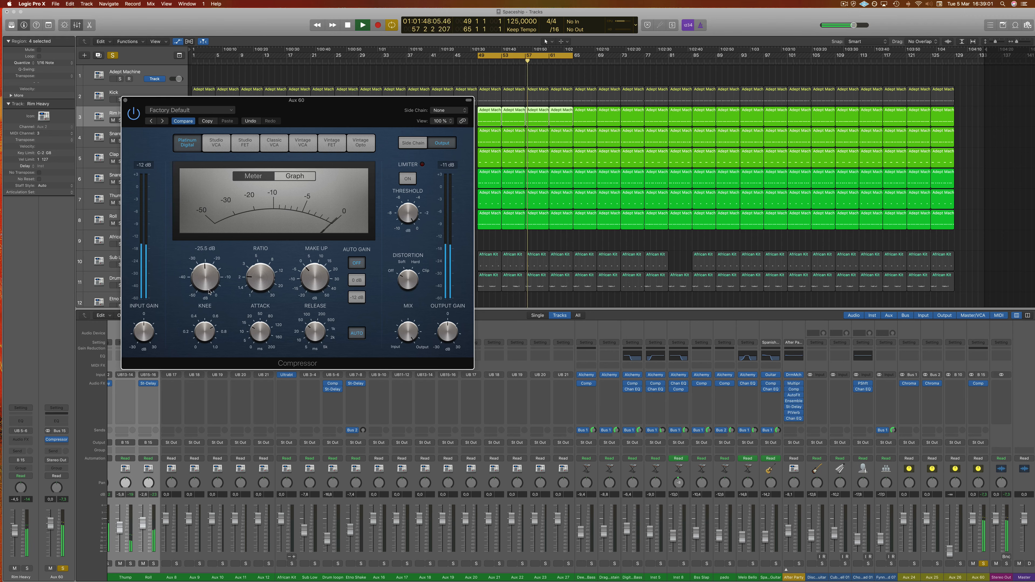
left_click_drag(212, 286, 211, 291)
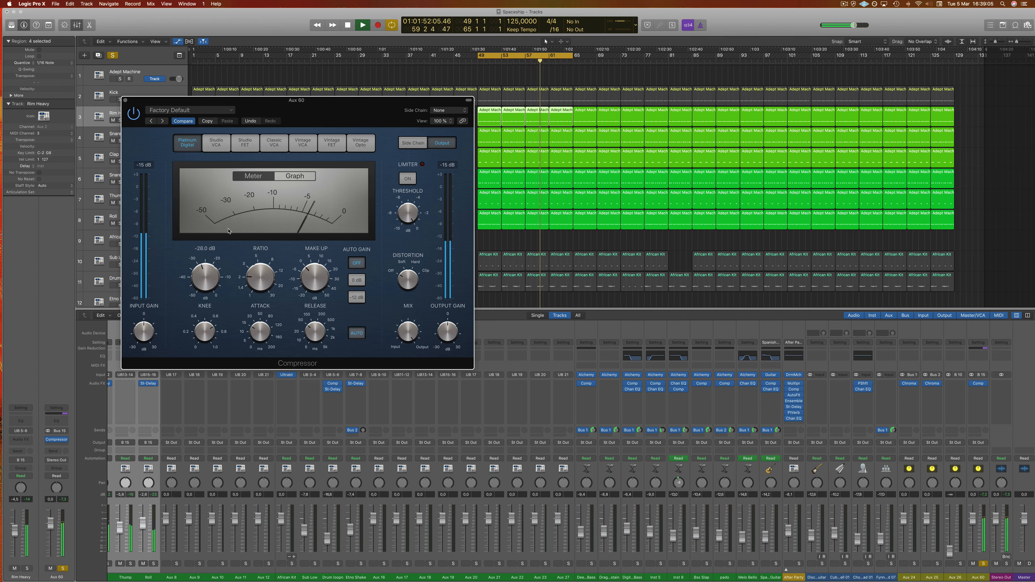
left_click(332, 143)
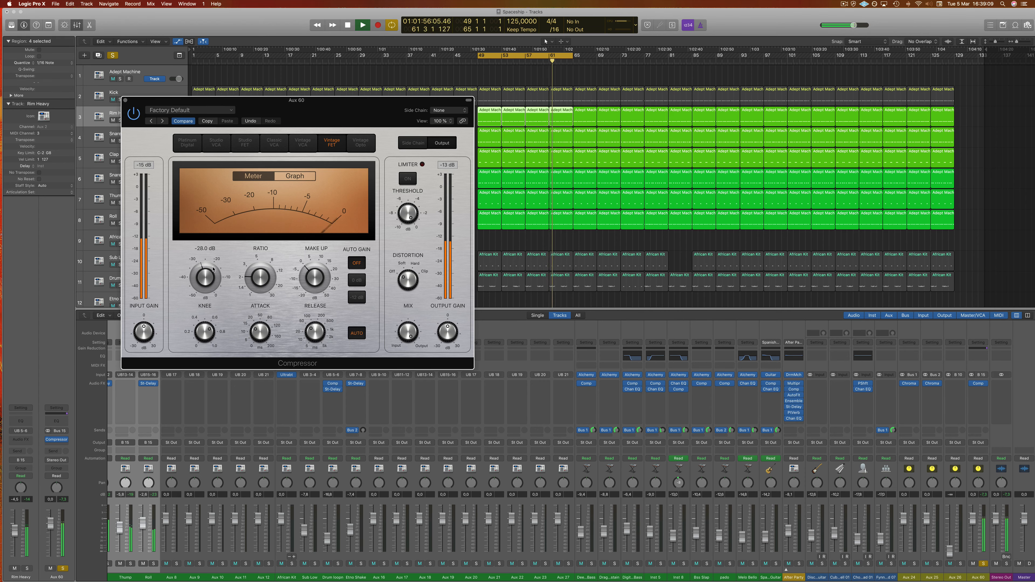
scroll(208, 288, "down", 3)
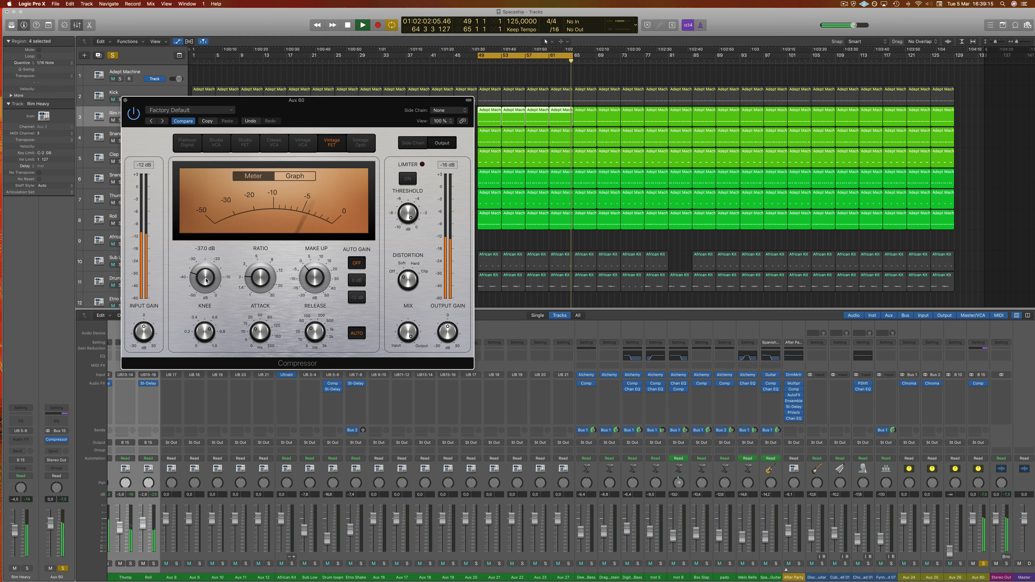
Compare the drum bus with the Compressor bypassed and active, leave it active and close its window
left_click(134, 115)
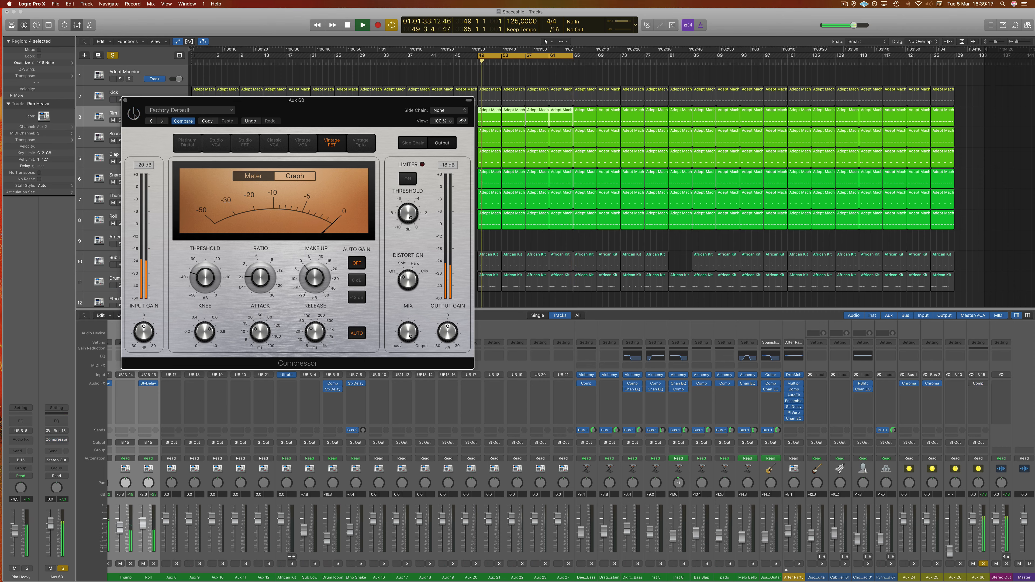
left_click(134, 115)
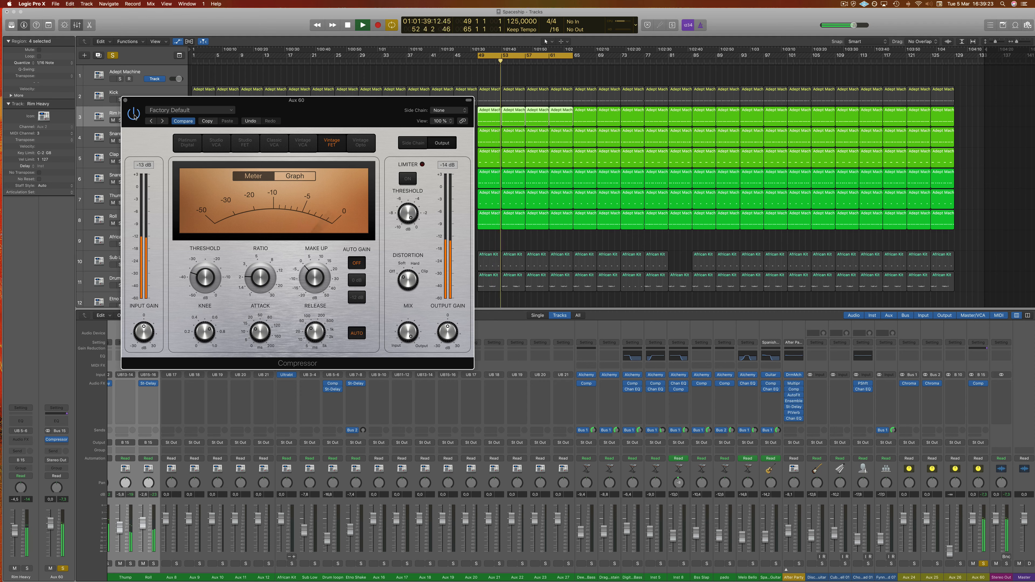
left_click(134, 115)
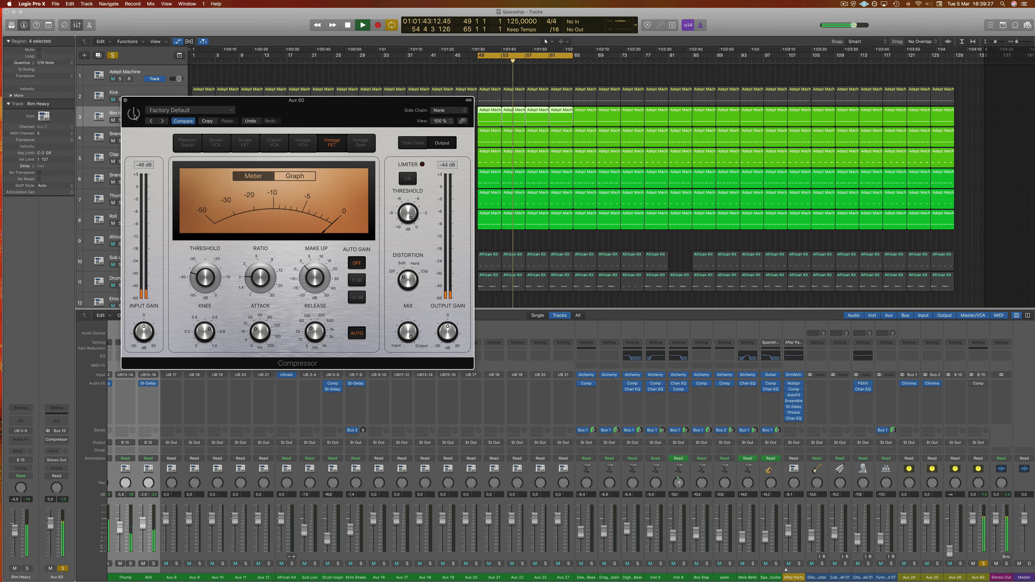
left_click(134, 115)
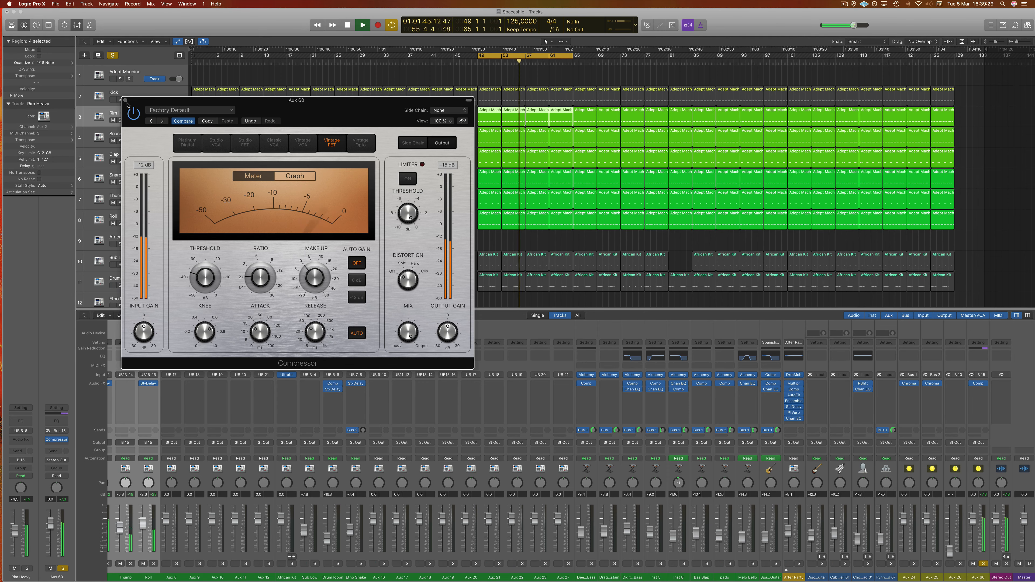
left_click(126, 100)
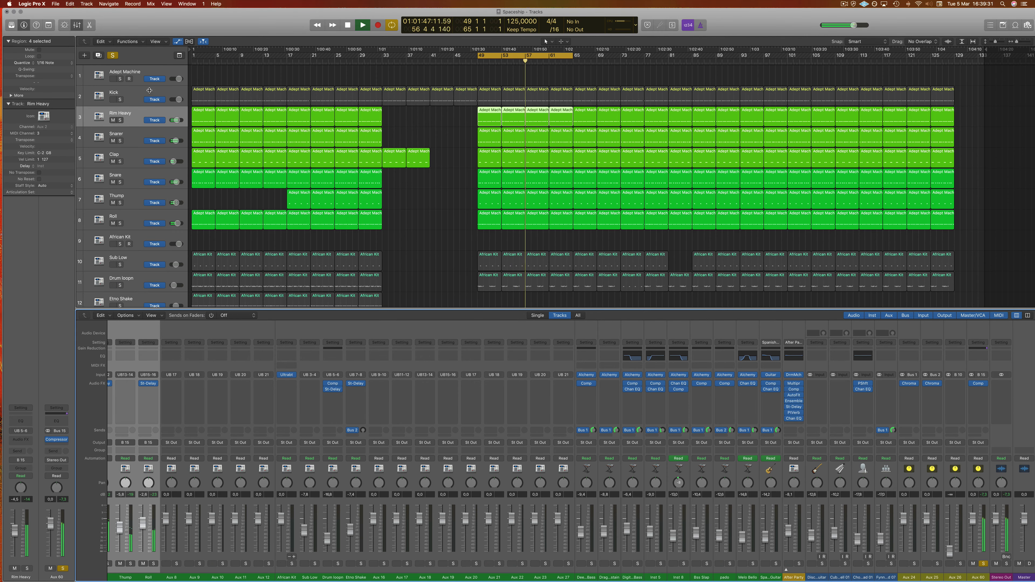
Clear the solo, set the release of the Aux 60 Compressor to about 6.9 ms against the full mix and close it
left_click(113, 55)
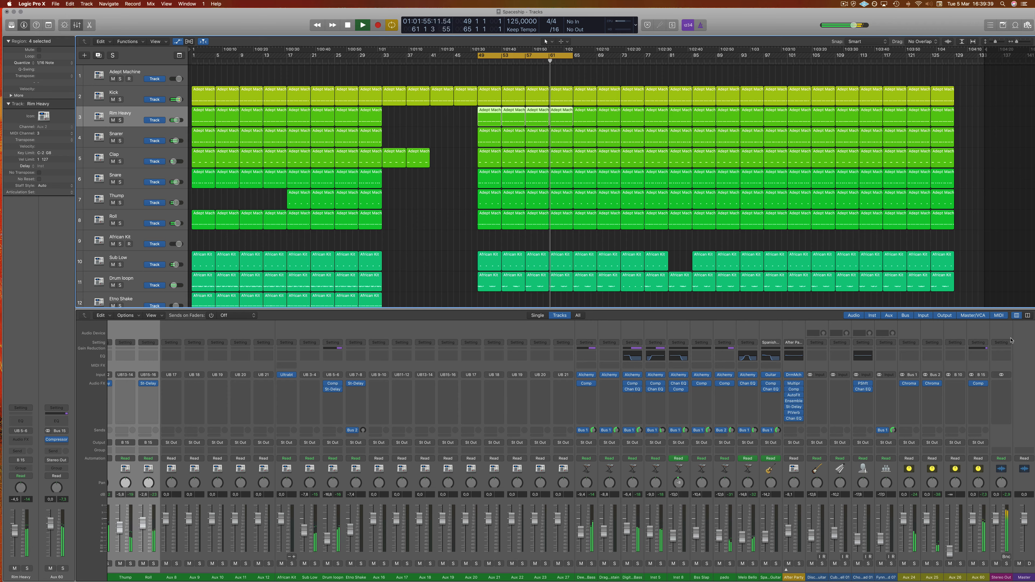
left_click(978, 383)
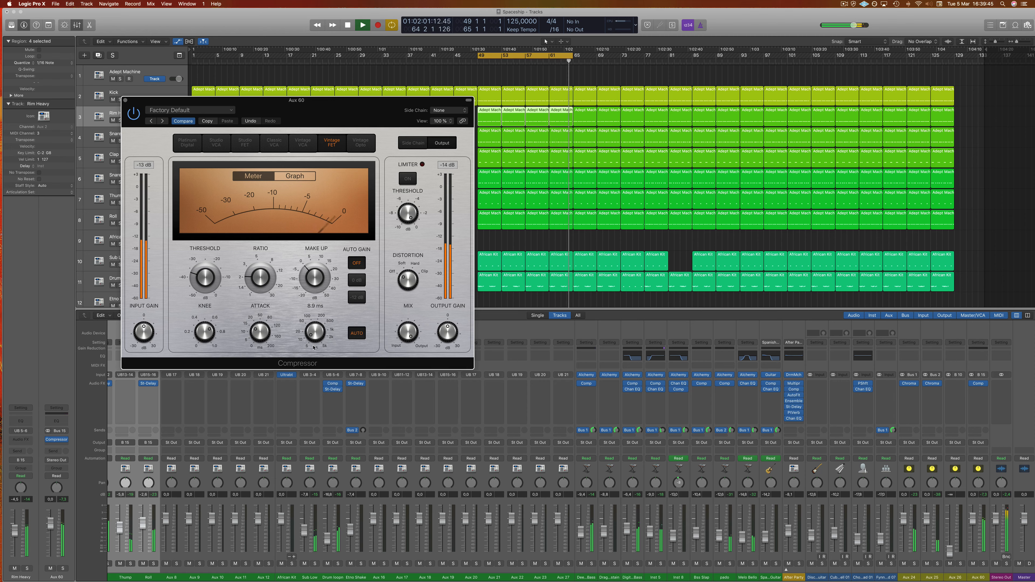
left_click_drag(313, 331, 312, 337)
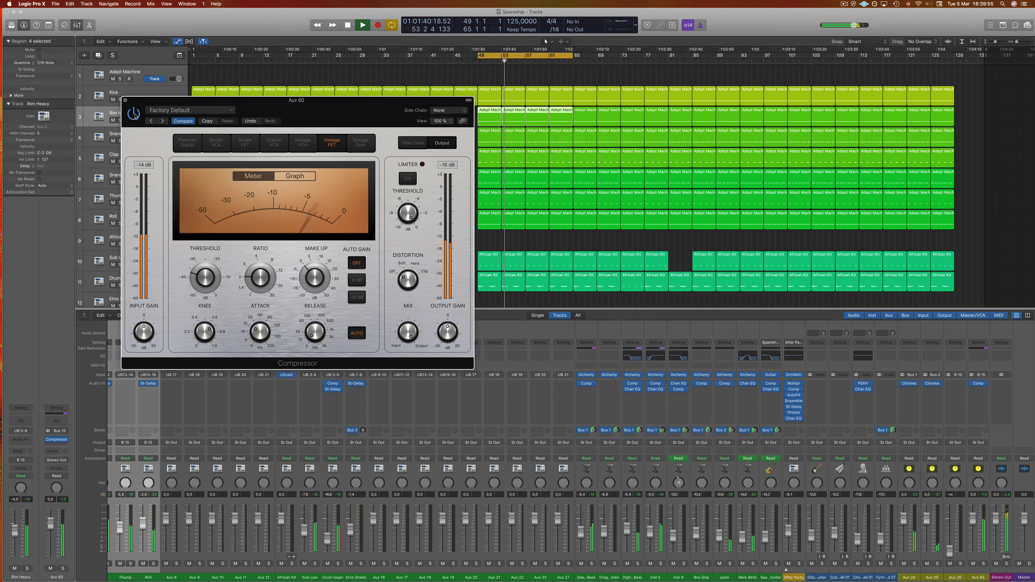
left_click(125, 100)
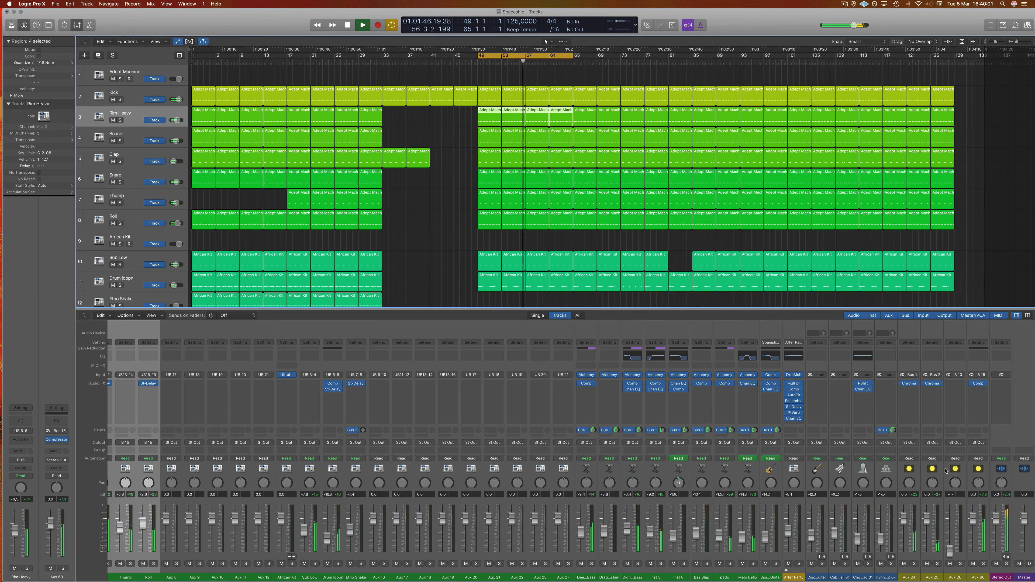
Deselect the Rim Heavy regions, hide the mixer and replay the section from bar 49
left_click(450, 241)
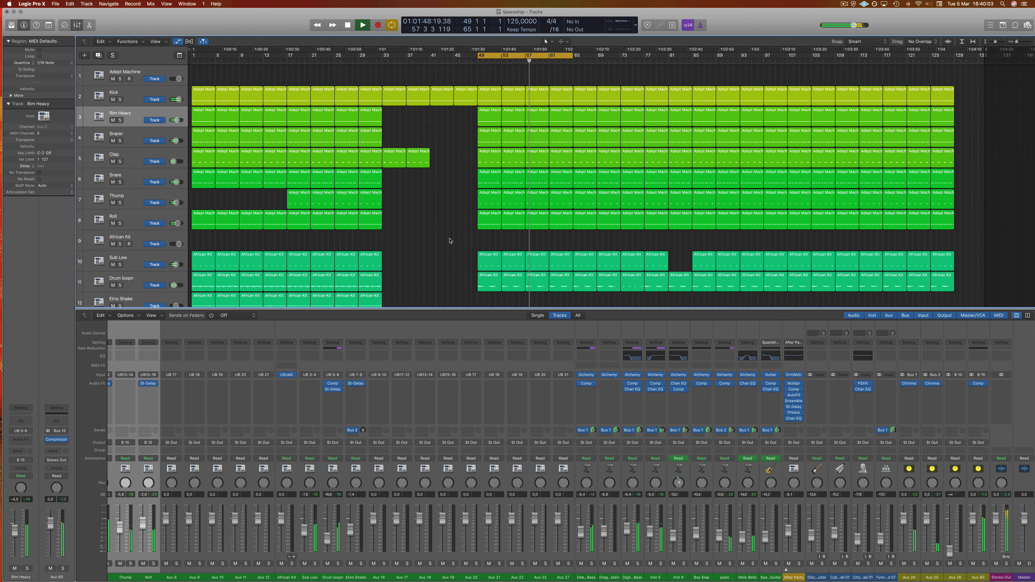
scroll(448, 236, "down", 8)
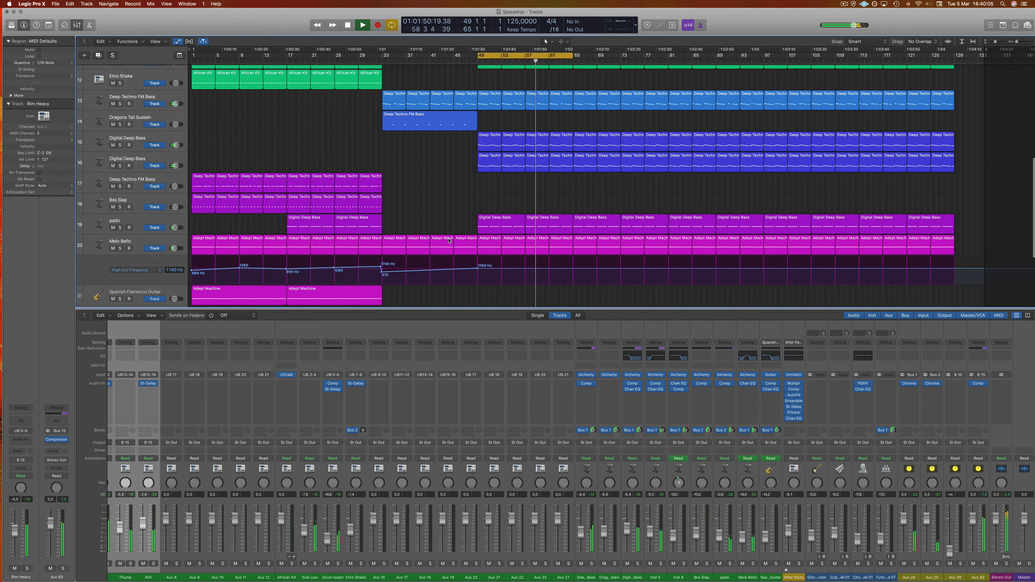
scroll(437, 221, "up", 8)
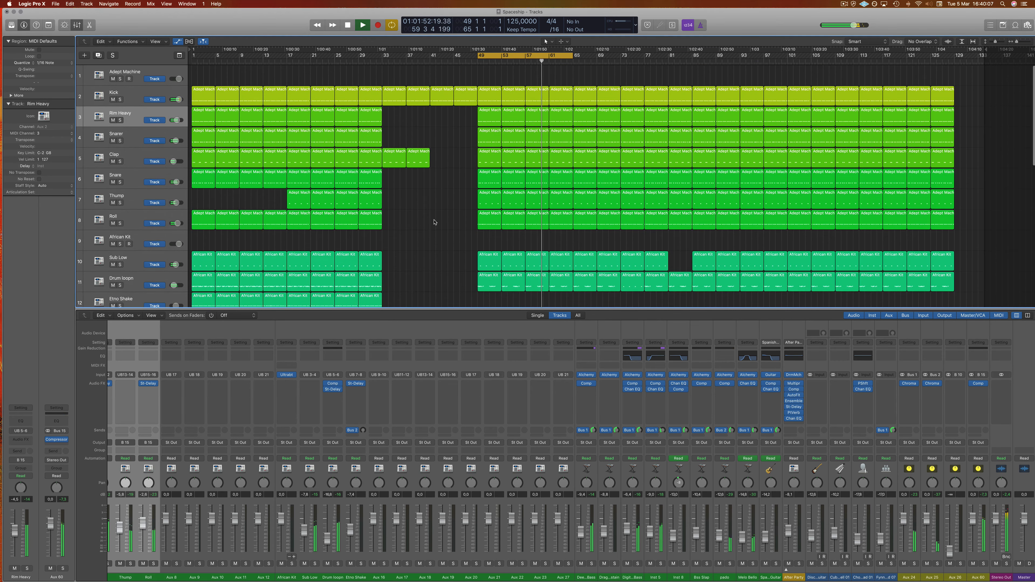
key("x")
key("space")
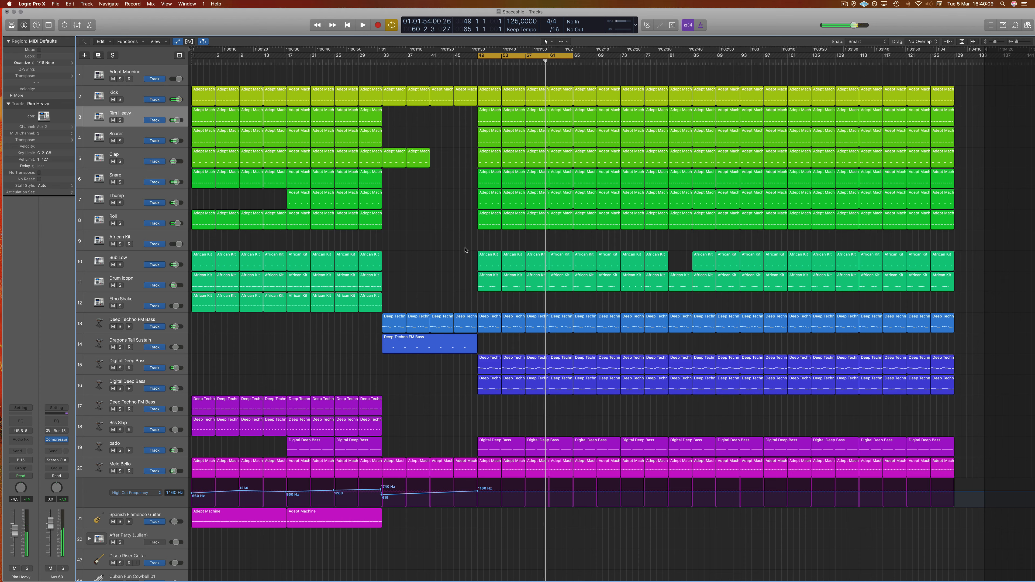
key("space")
key("space")
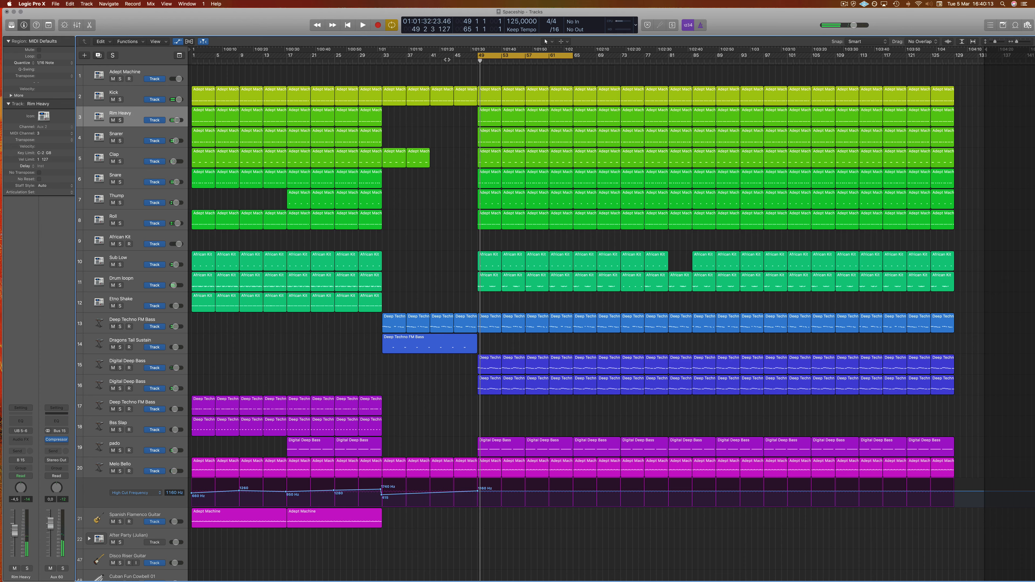
key("space")
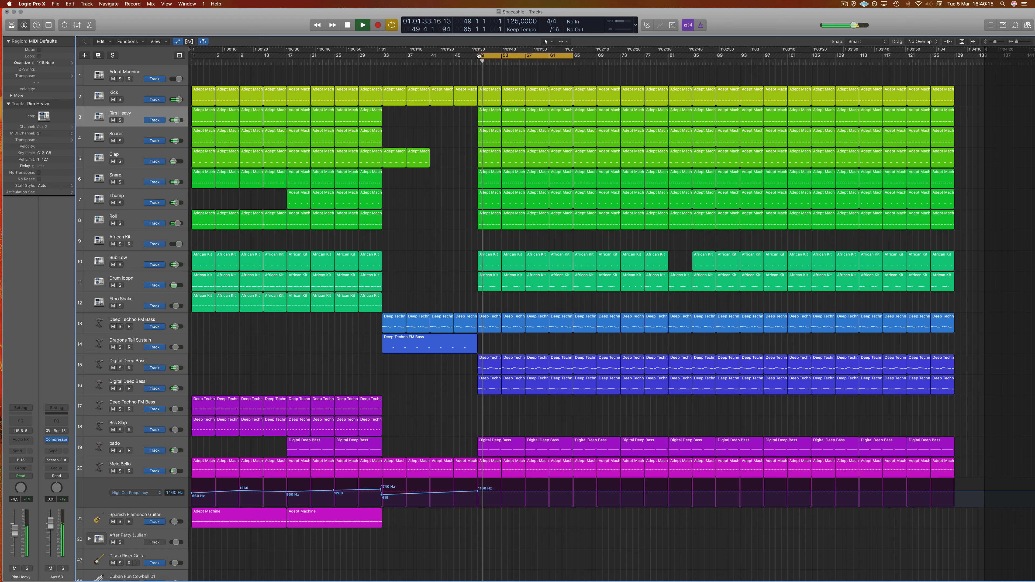
Extend the start of the cycle range back to bar 1 and restart playback from there
left_click(481, 57)
left_click_drag(482, 57, 193, 58)
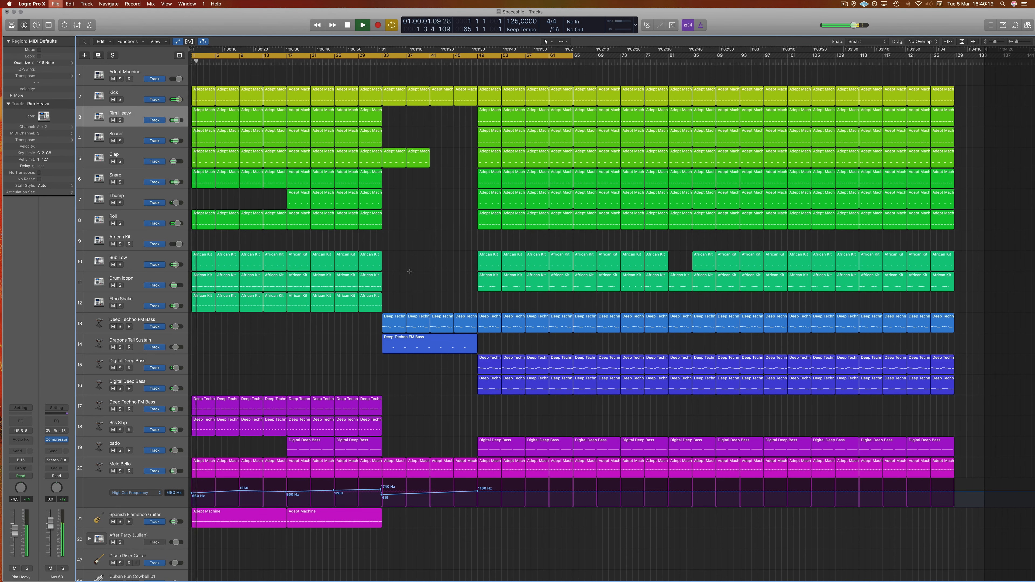
key("space")
key("space")
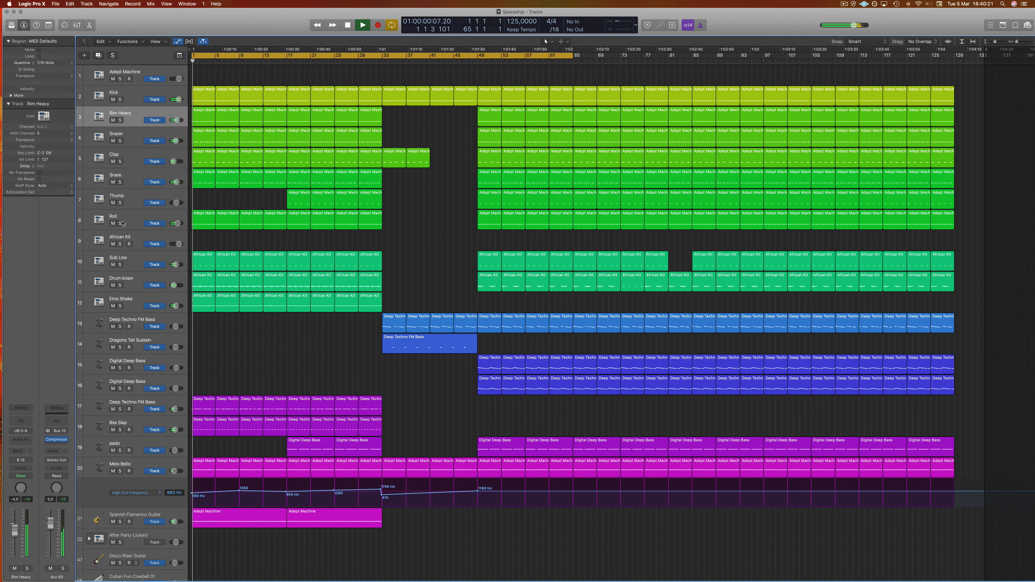
Audition the Roll track in solo, clear its solo, and check the channel strips of Roll and Etno Shake
left_click(120, 223)
left_click(120, 224)
left_click(139, 218)
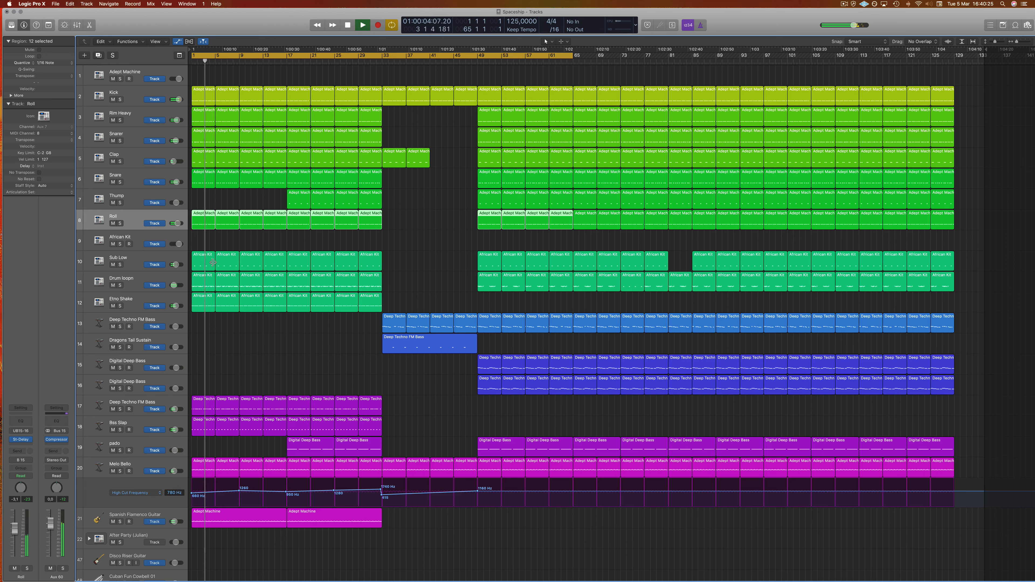
left_click(146, 302)
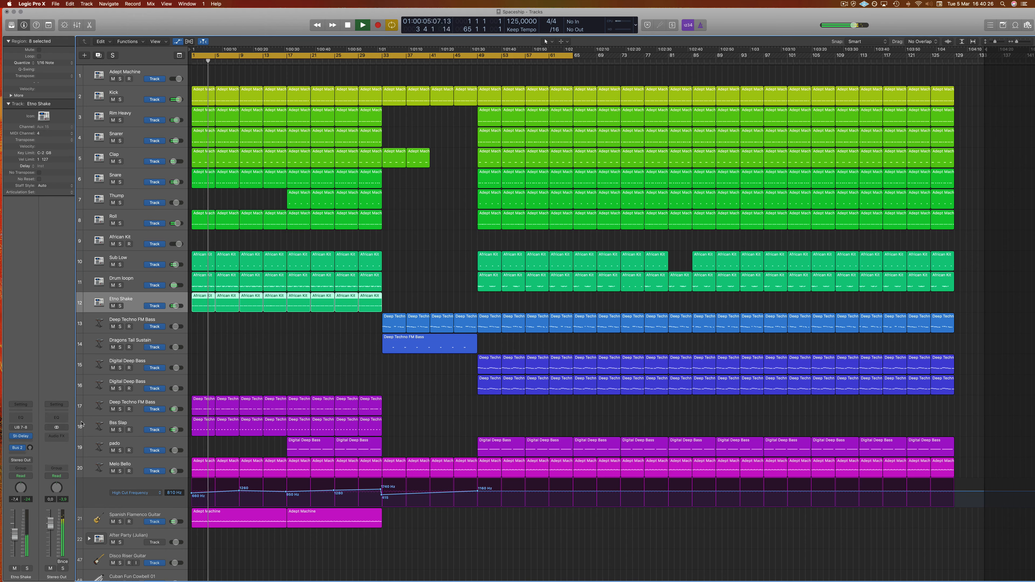
Select the Sub Low track, solo it and listen to it from bar 1
left_click(120, 264)
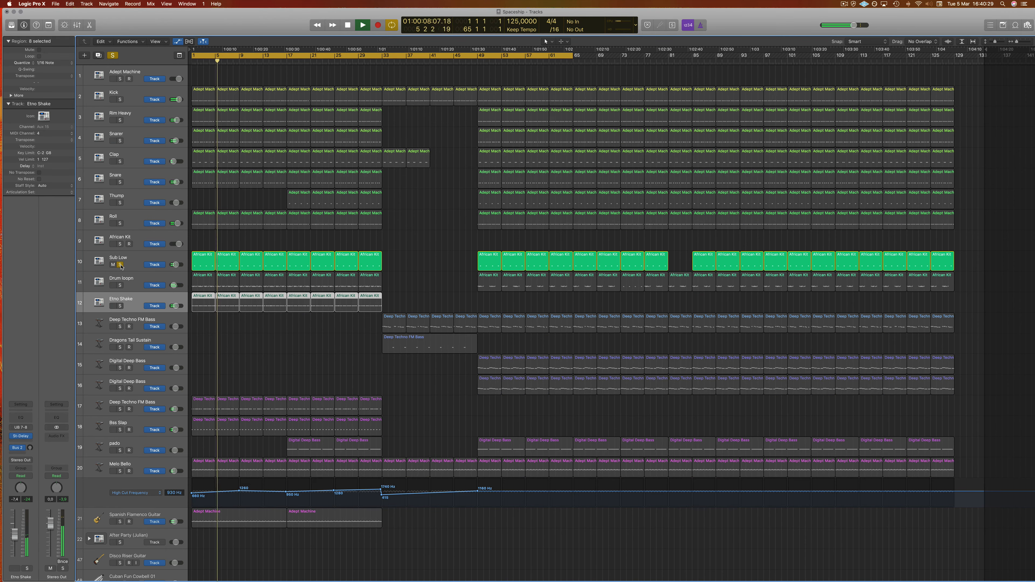
left_click(120, 265)
left_click(139, 261)
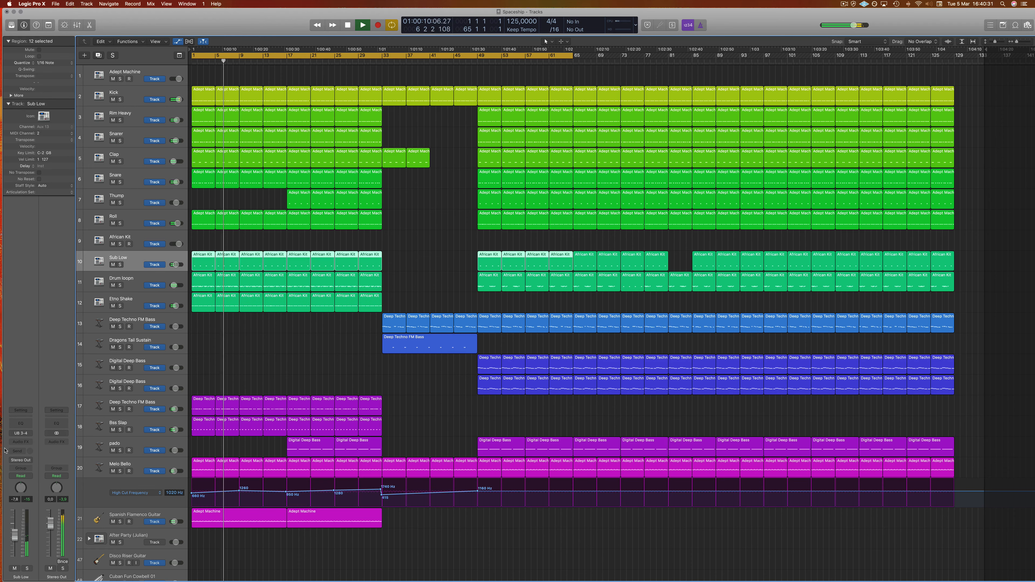
key("Return")
left_click(120, 265)
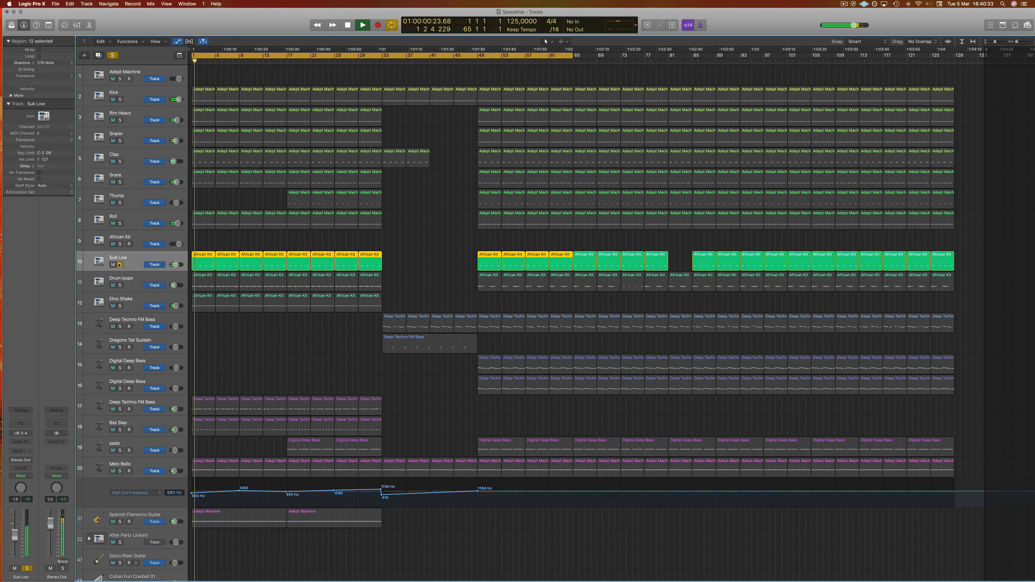
key("Return")
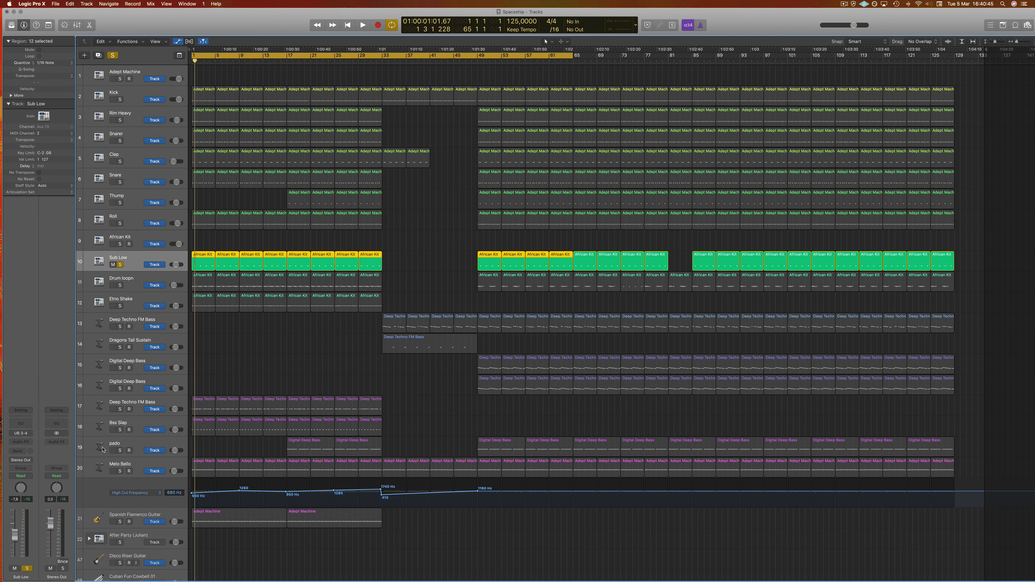
Insert a stereo Compressor on the Sub Low track, leave its side chain at None and move its window to the middle of the arrangement
left_click(27, 442)
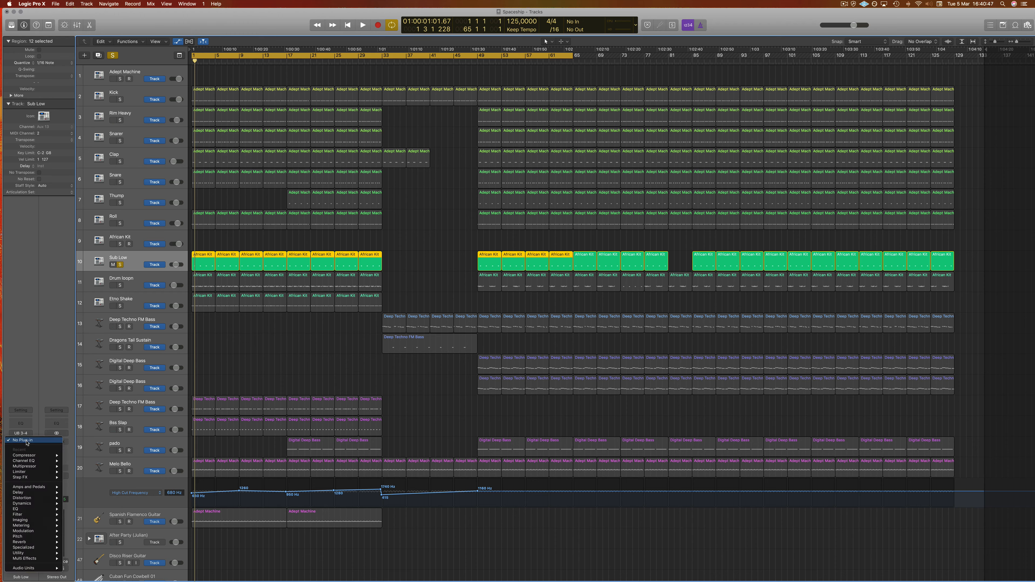
mouse_move(32, 459)
left_click(76, 456)
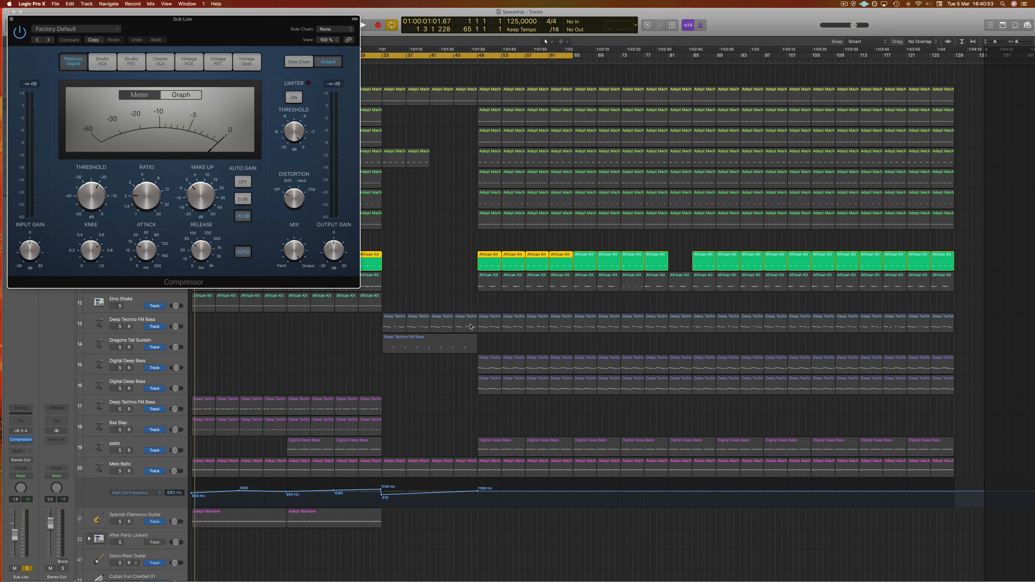
left_click_drag(233, 31, 258, 33)
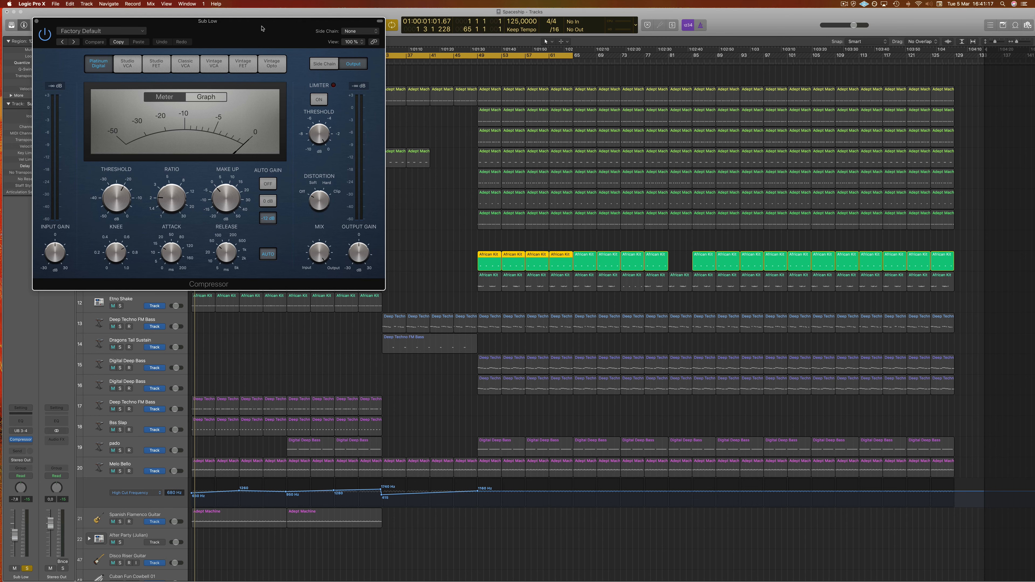
left_click_drag(262, 28, 421, 147)
left_click(527, 149)
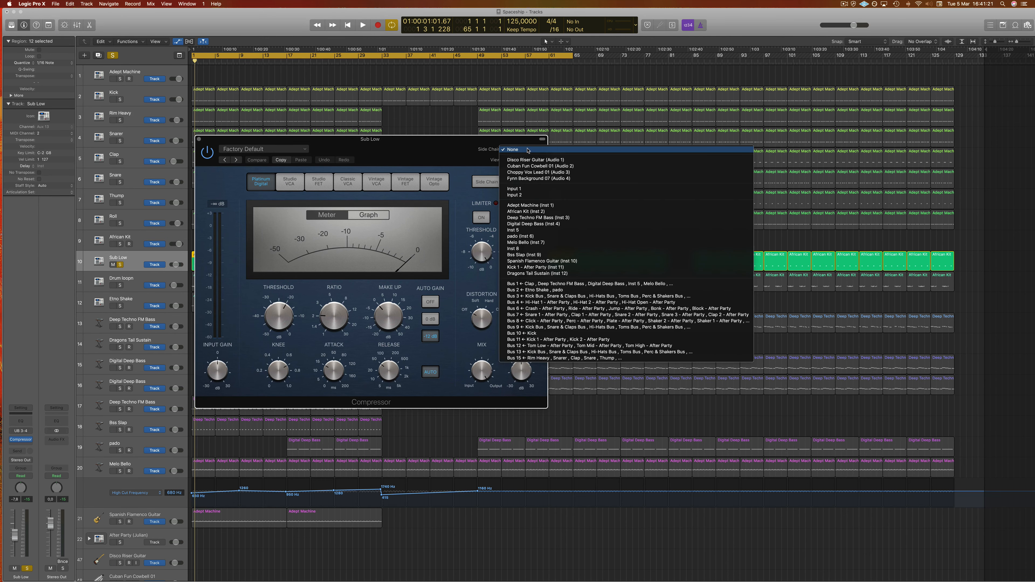
left_click(400, 153)
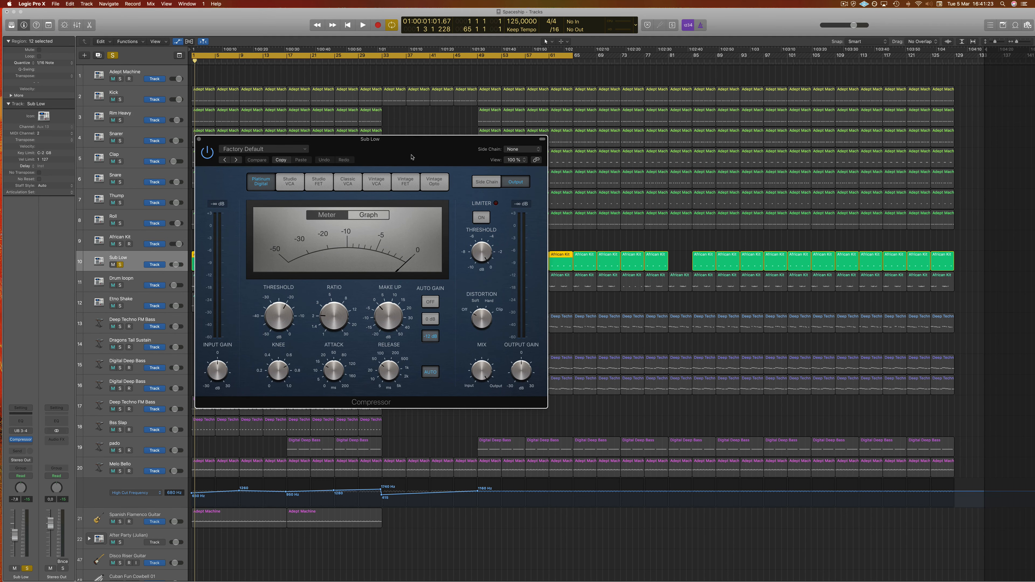
left_click_drag(412, 156, 473, 146)
Set the Sub Low Compressor's release to about 740 ms while replaying the track from the start
key("space")
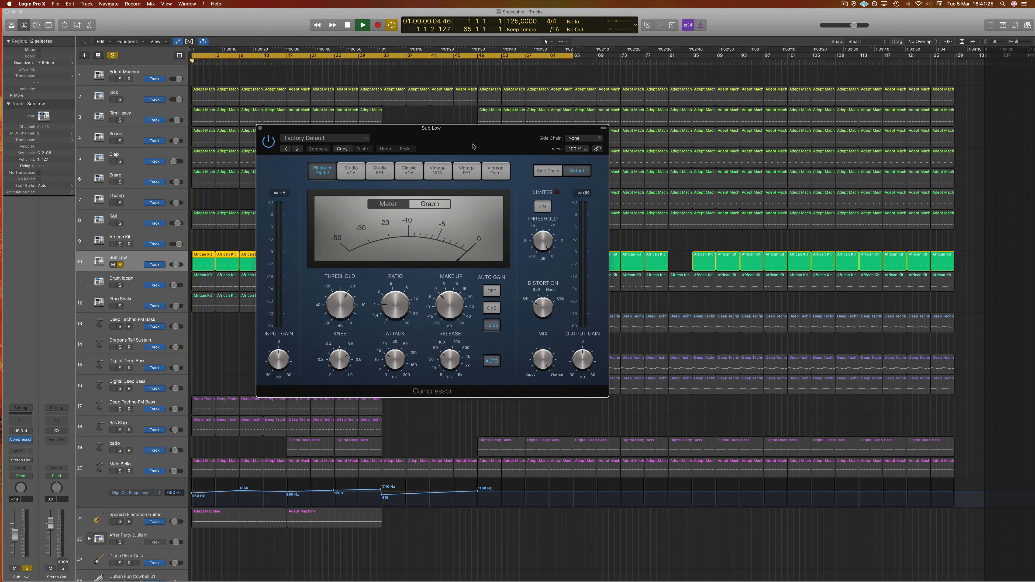
key("Return")
mouse_move(446, 360)
left_click_drag(446, 359, 454, 355)
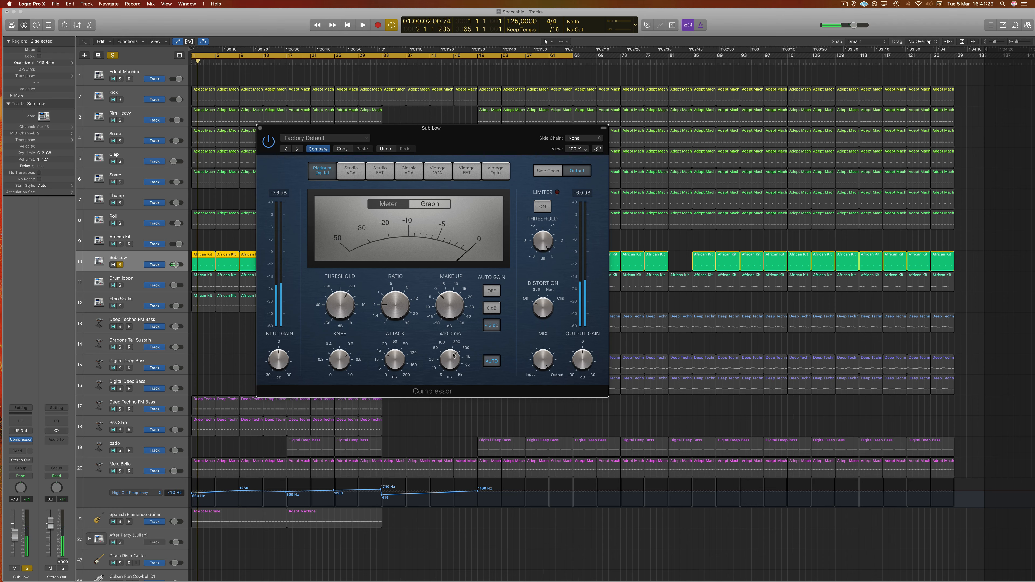
key("space")
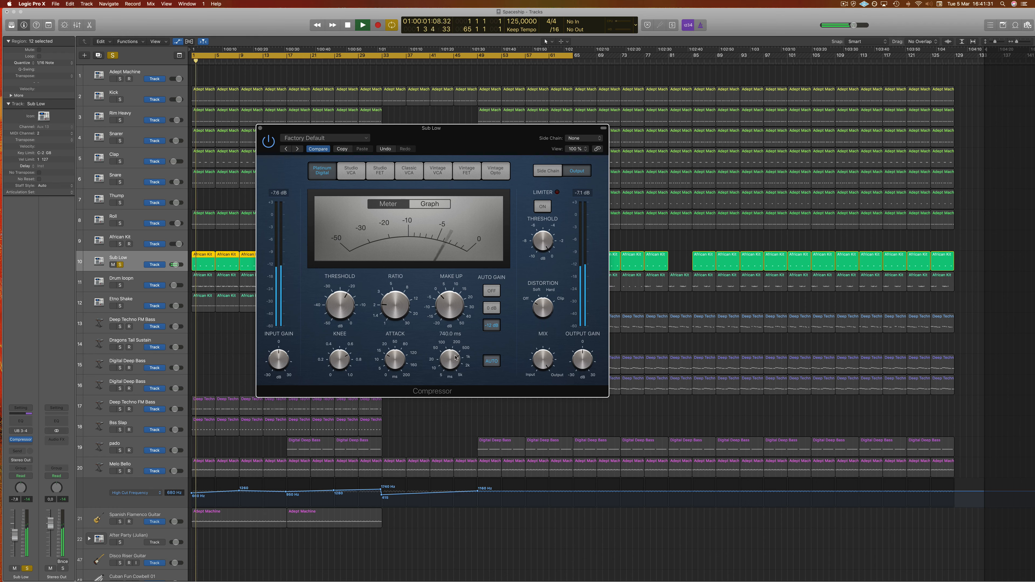
key("Return")
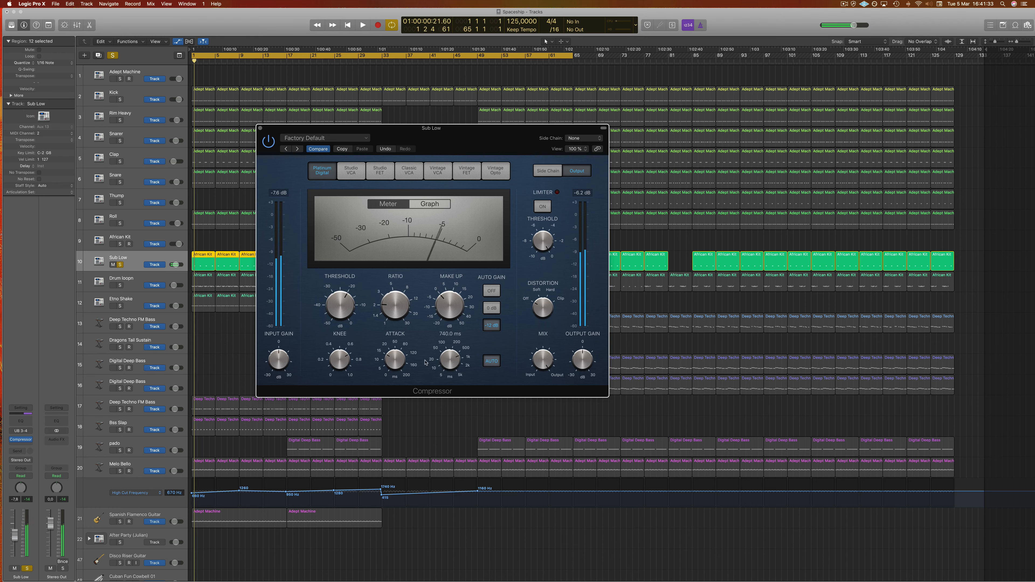
Raise the Sub Low Compressor's ratio to about 4.1:1 while replaying the track from the start
key("Return")
left_click_drag(394, 302, 397, 297)
key("Return")
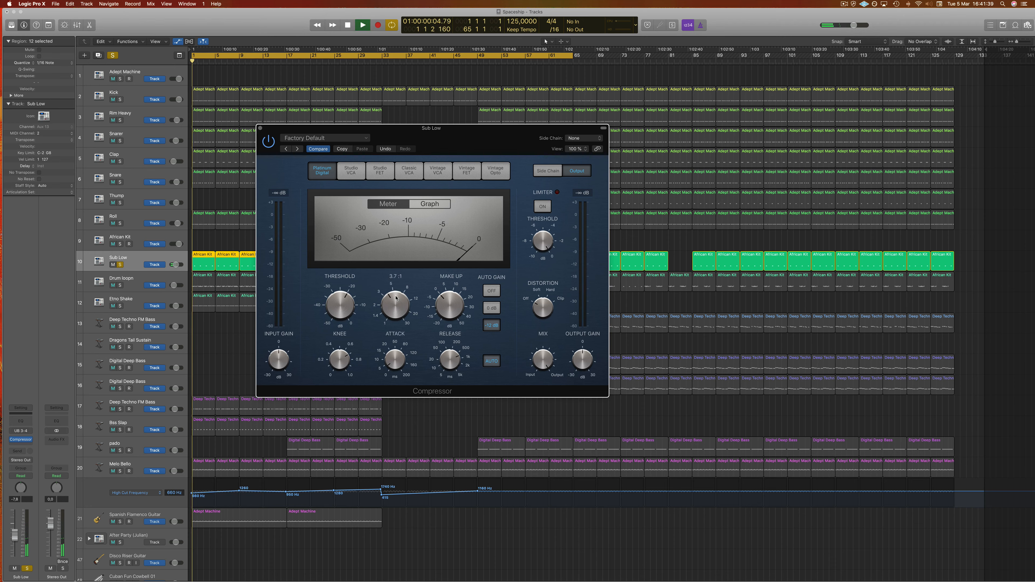
key("Return")
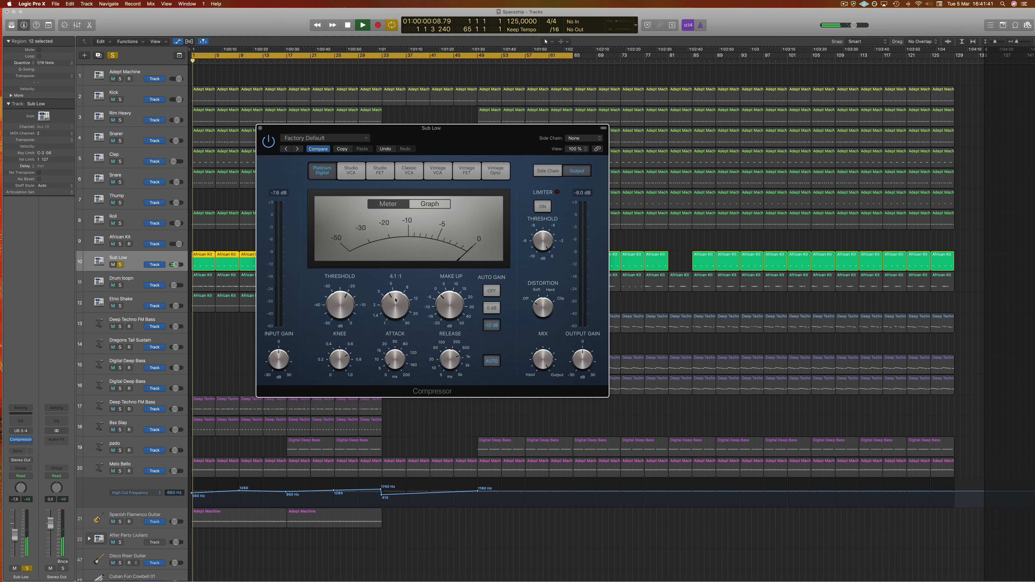
key("Return")
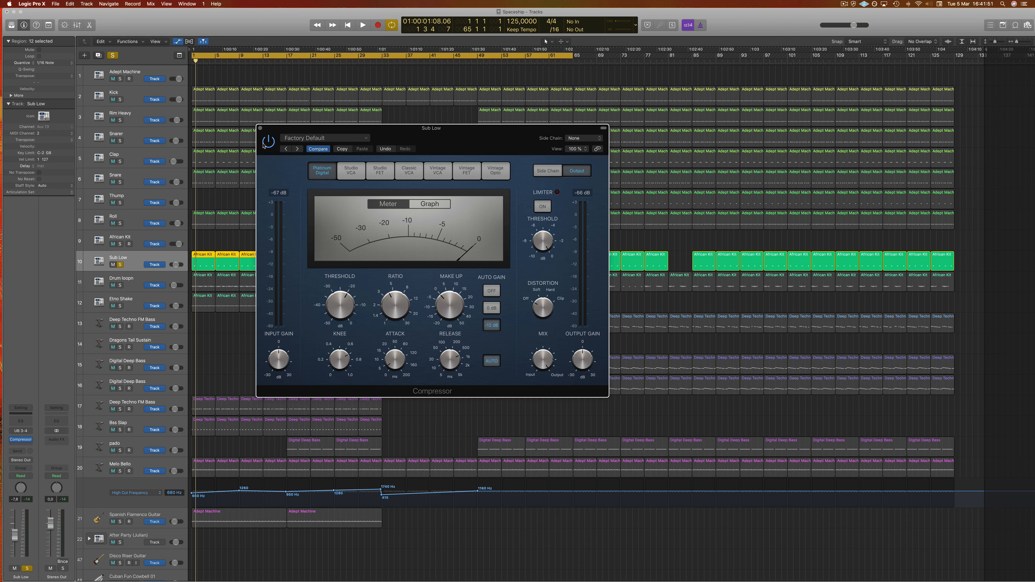
Compare Sub Low with its Compressor bypassed and active, leave it active and close its window
key("space")
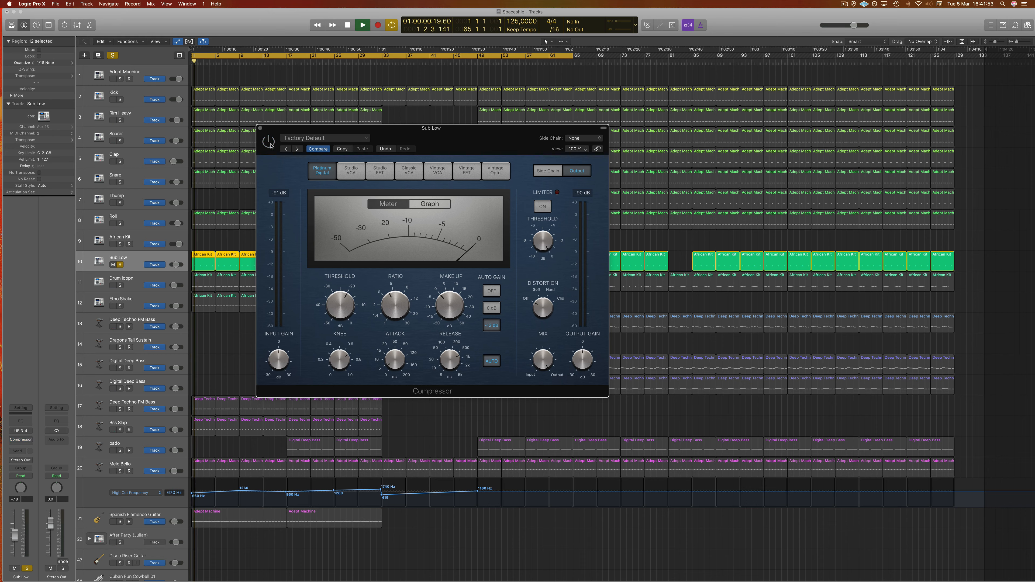
key("space")
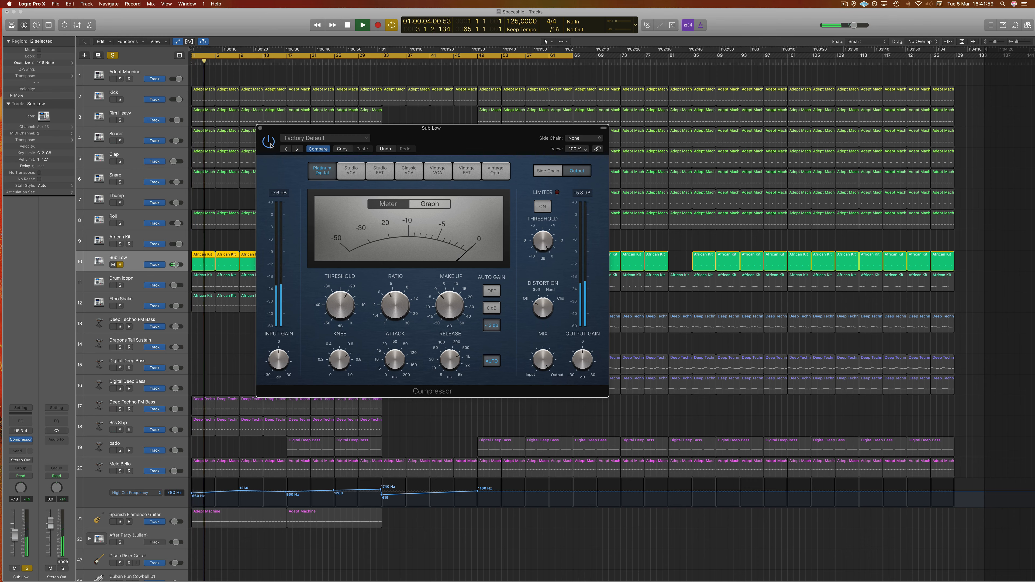
left_click(260, 128)
Solo the Kick alongside Sub Low and insert a second stereo Compressor on the Sub Low track
left_click(119, 99)
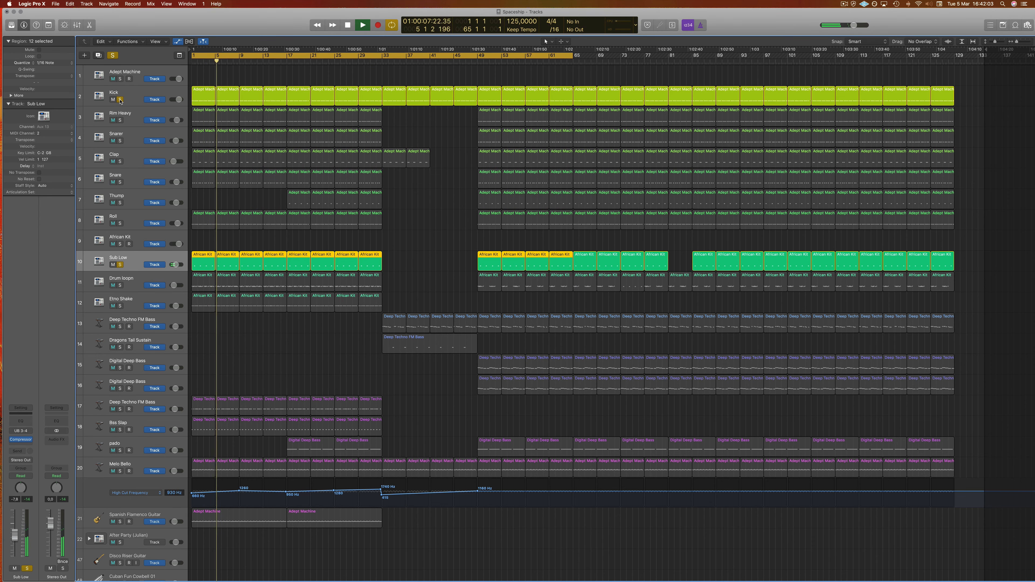
key("Return")
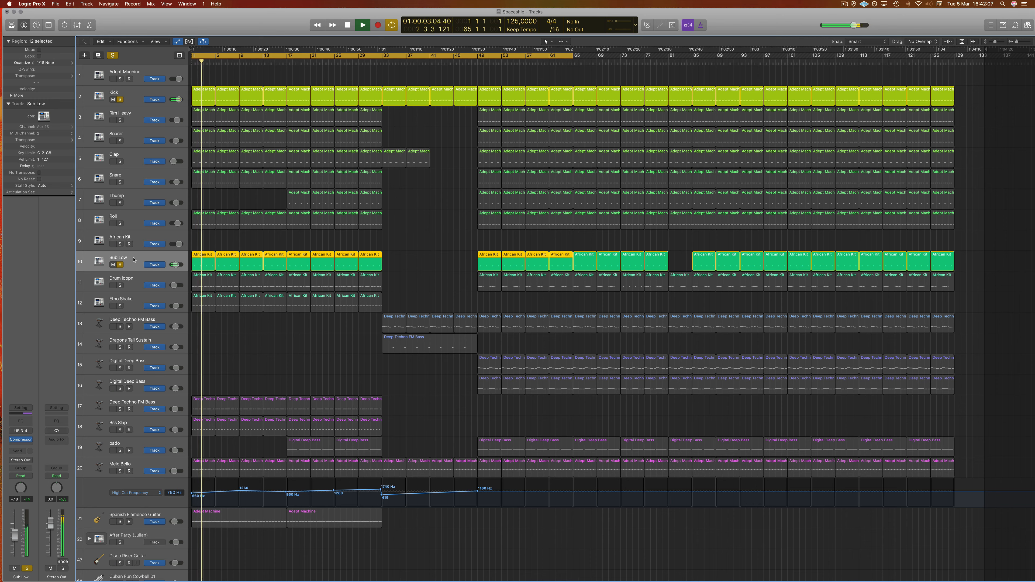
left_click(22, 440)
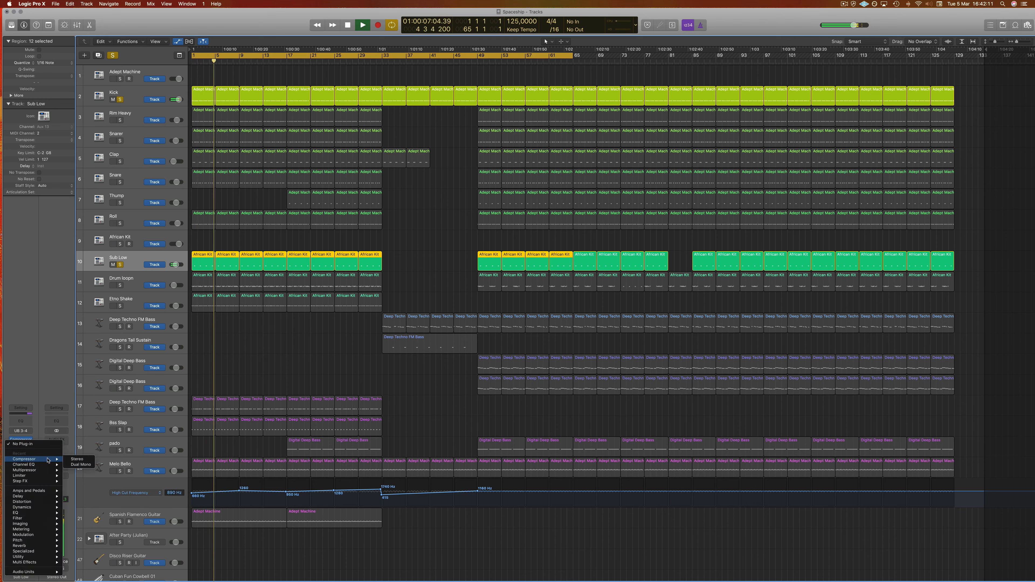
left_click(75, 460)
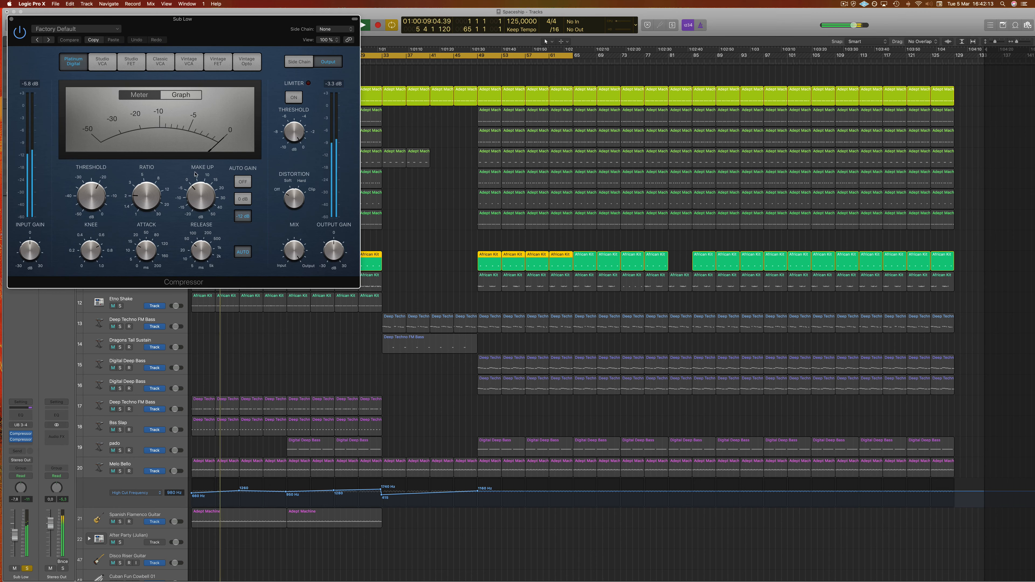
Set the second Sub Low Compressor's side chain to Bus 10, fed by the Kick, and move its window clear of the track headers
left_click(347, 29)
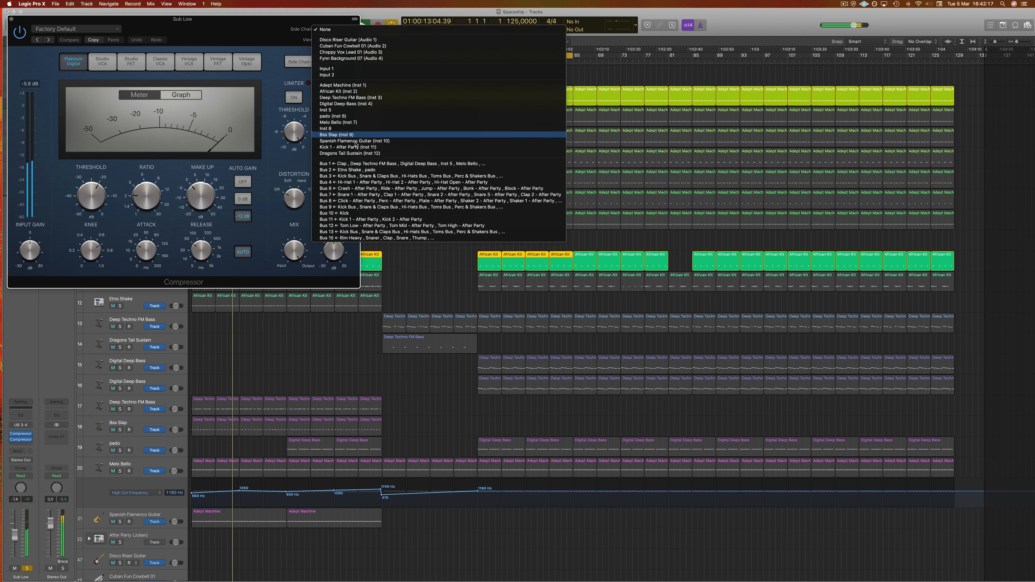
left_click(334, 213)
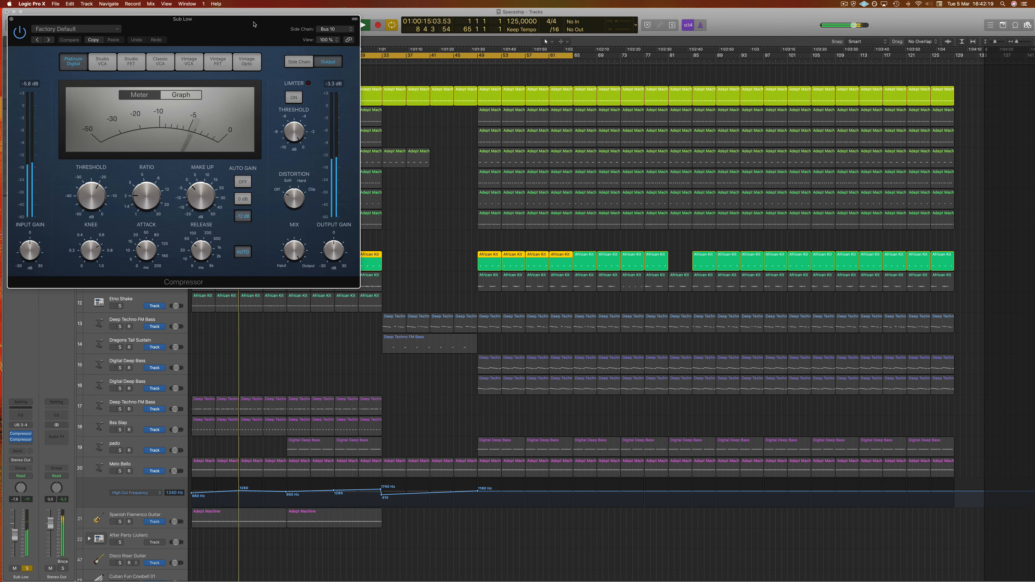
left_click_drag(252, 24, 590, 84)
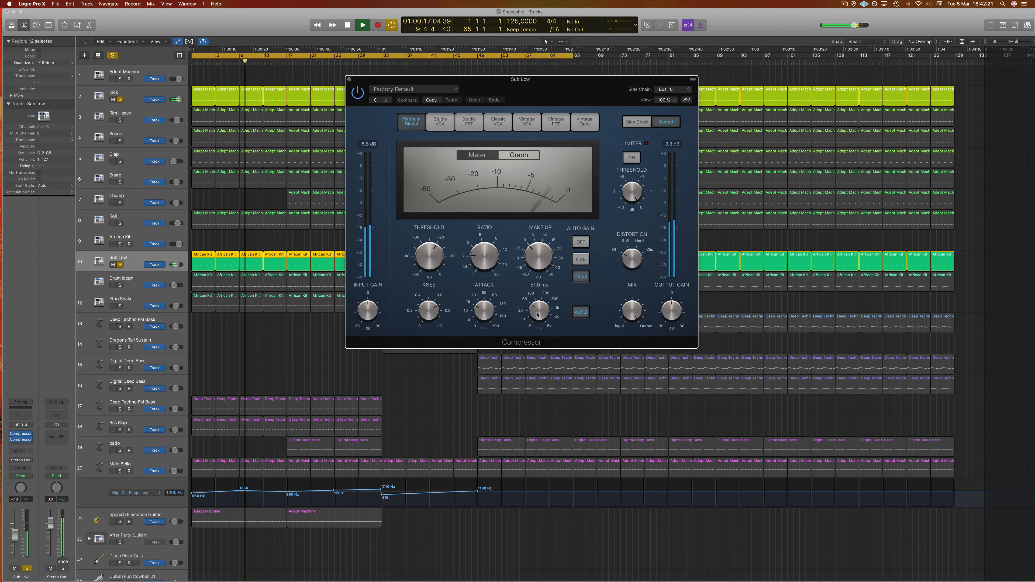
Shorten the second Sub Low Compressor's attack and release, set its ratio to about 3.1:1 and close its window
left_click_drag(484, 311, 484, 338)
left_click_drag(539, 311, 539, 338)
left_click_drag(575, 93, 582, 97)
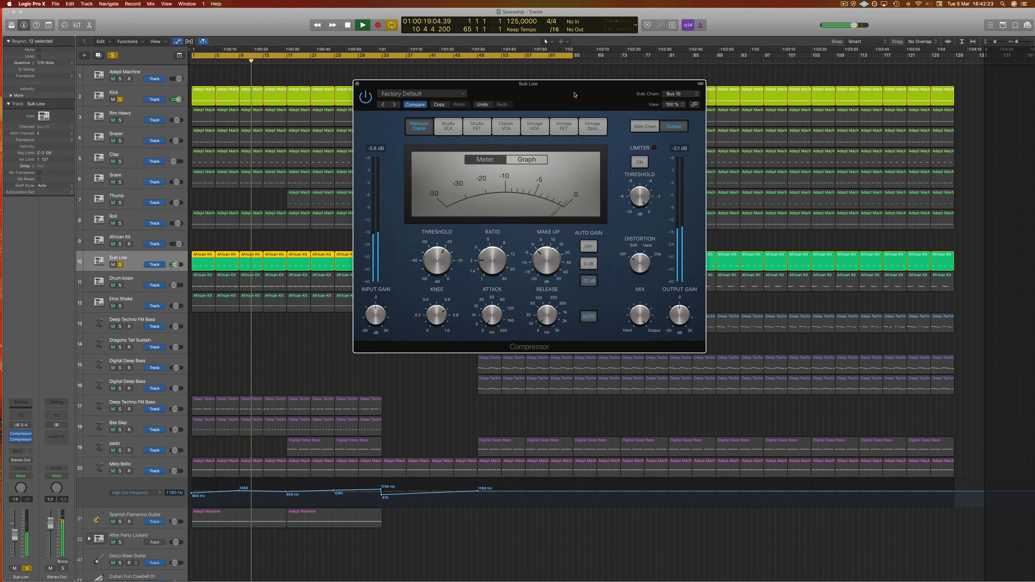
left_click_drag(500, 263, 492, 243)
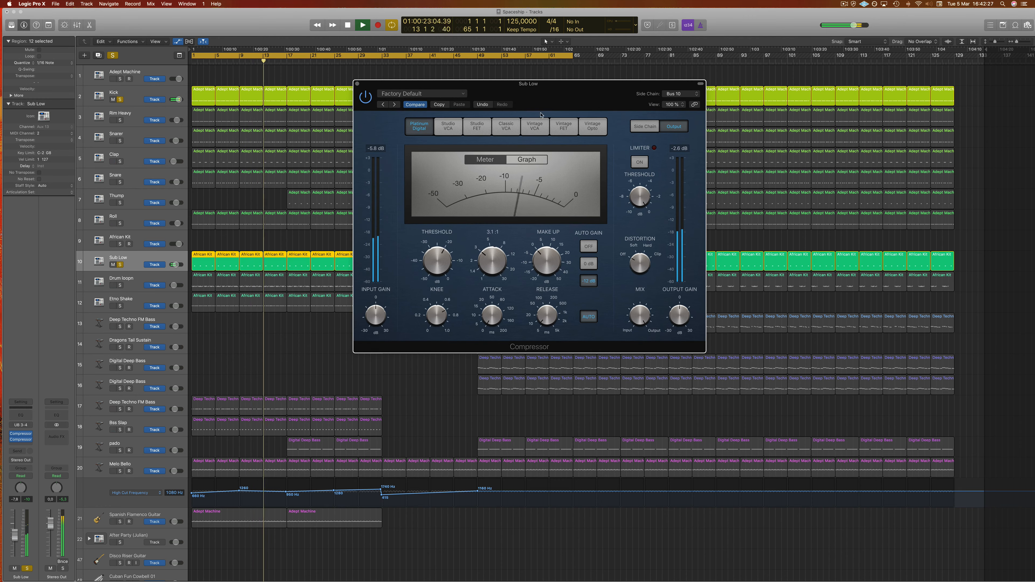
left_click_drag(368, 81, 323, 82)
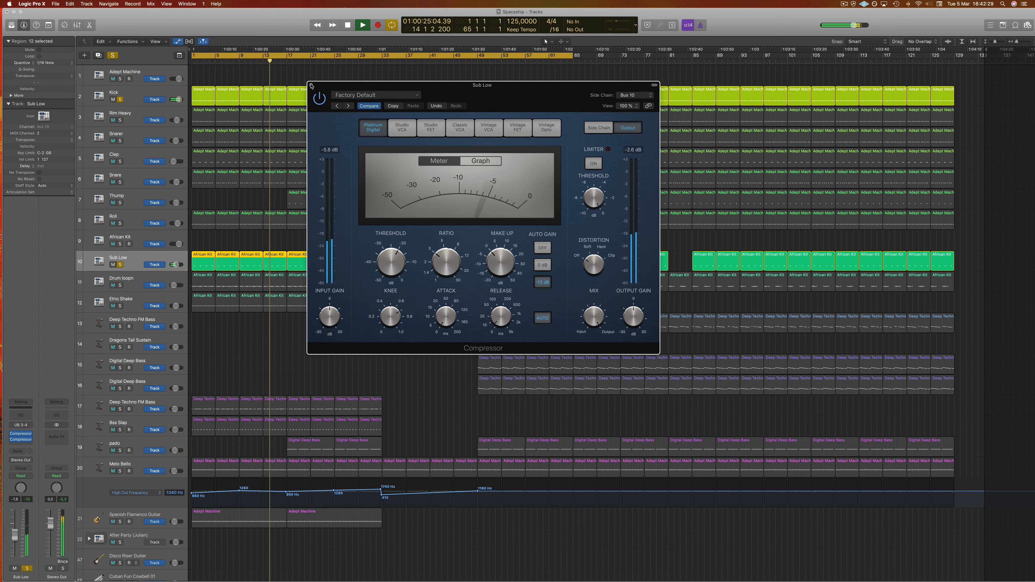
left_click(311, 85)
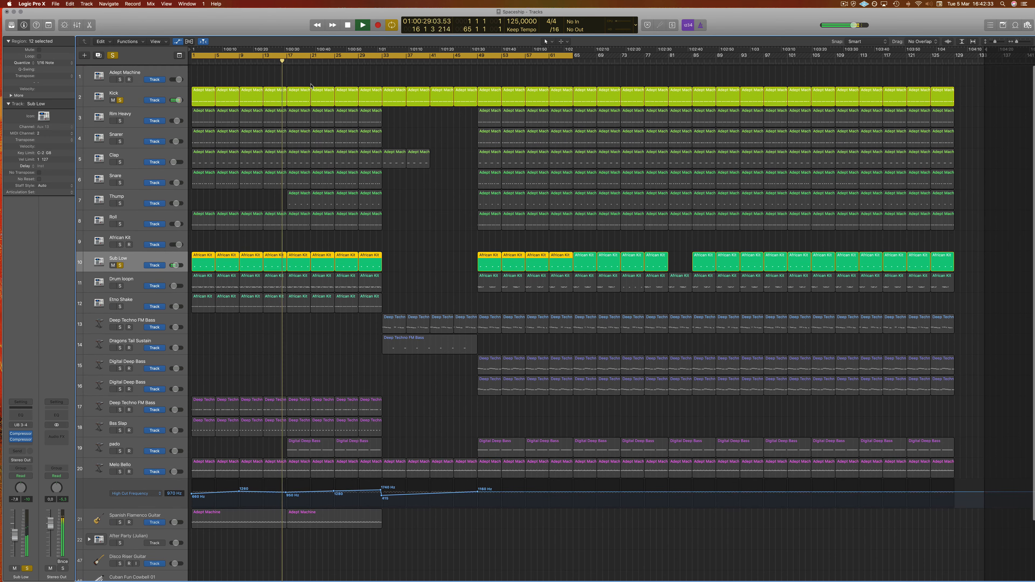
Solo the Drum loopn, Rim Heavy and Bss Slap tracks alongside Kick and Sub Low, auditioning Etno Shake briefly in between
left_click(120, 286)
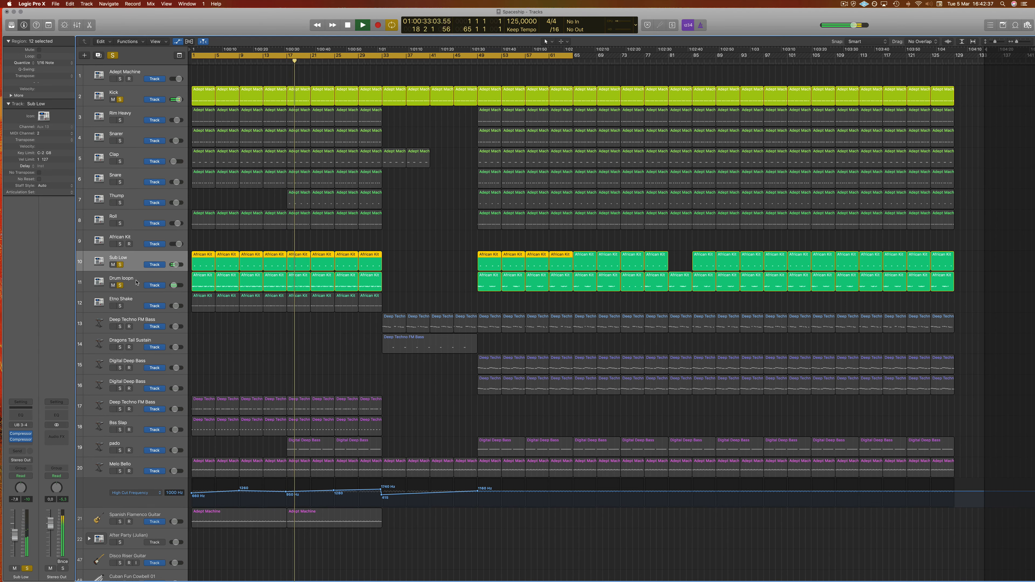
left_click(120, 307)
left_click(120, 307)
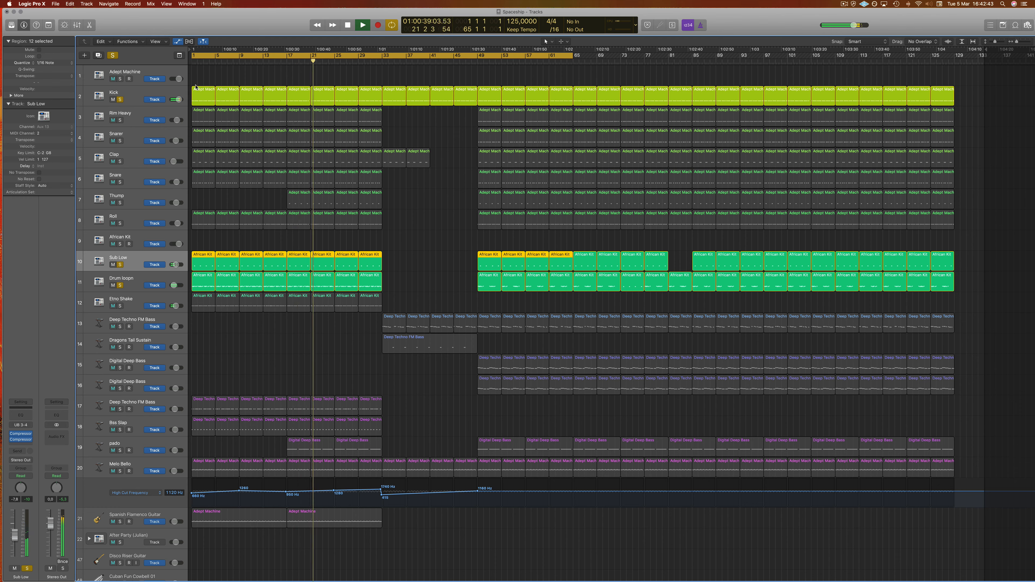
left_click(119, 120)
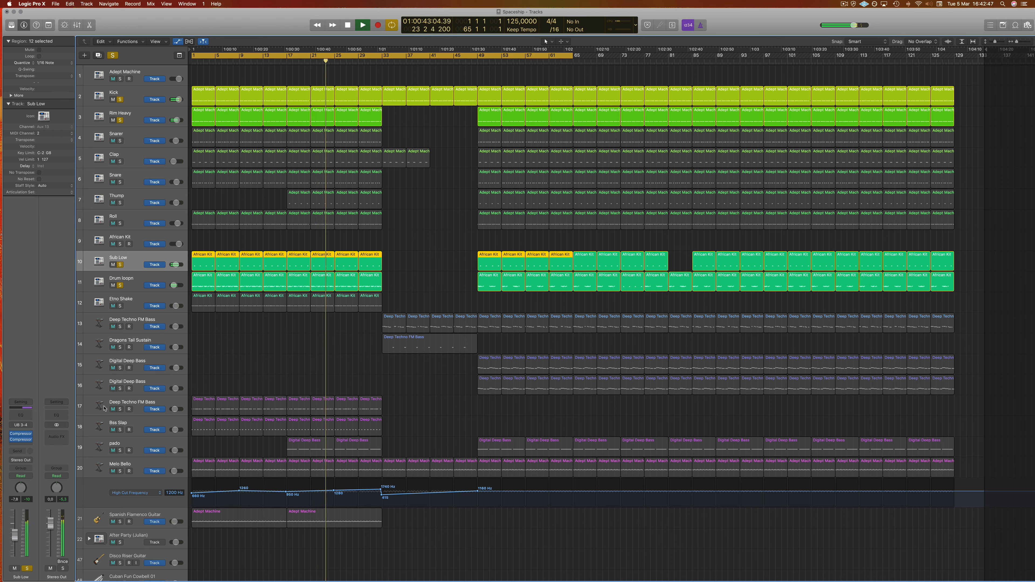
left_click(120, 430)
Add a Channel EQ to the Bss Slap track with a 48 dB/Oct high cut at about 335 Hz, and close its window
left_click(146, 423)
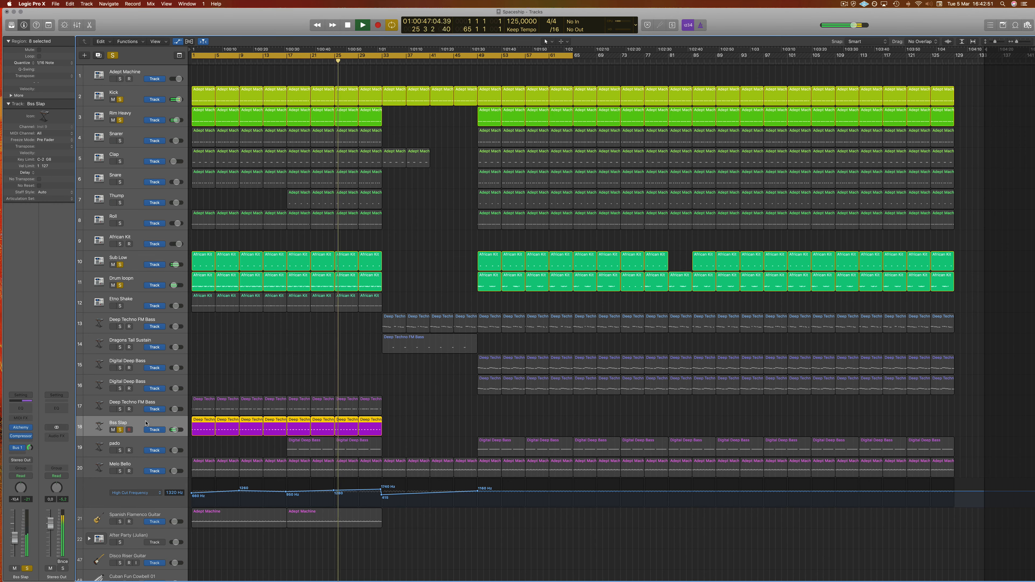
left_click(27, 408)
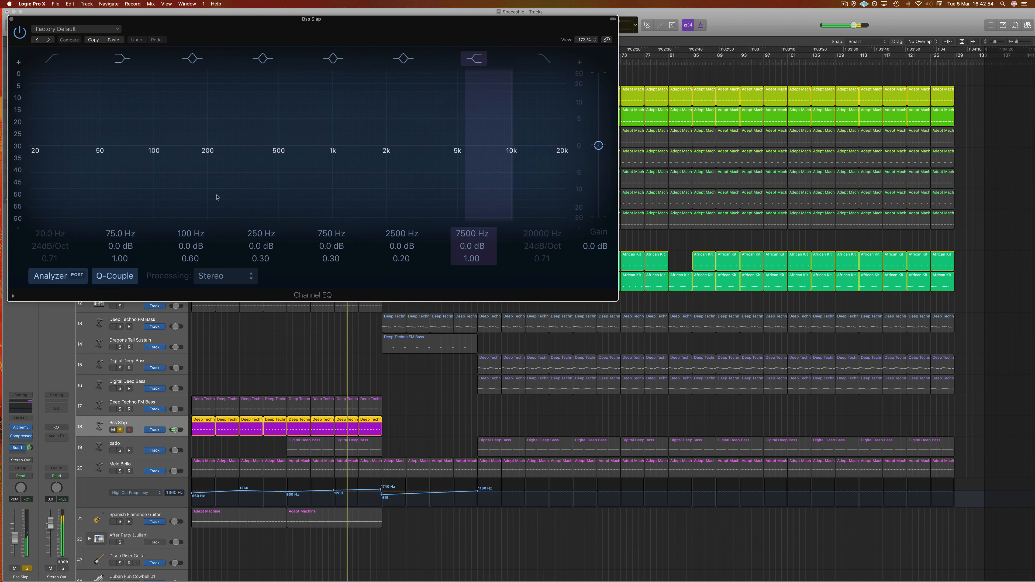
left_click(545, 59)
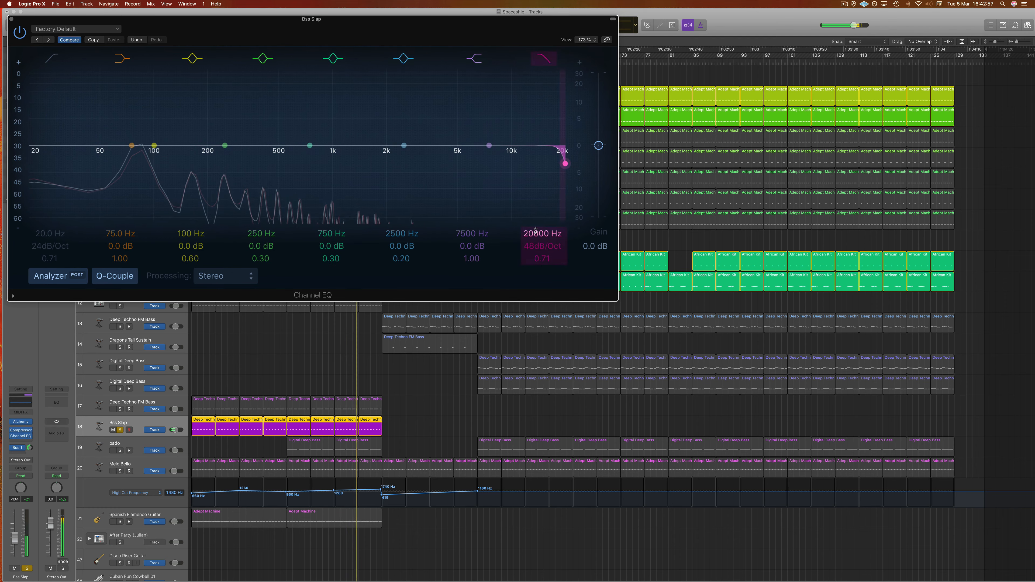
left_click_drag(536, 230, 535, 271)
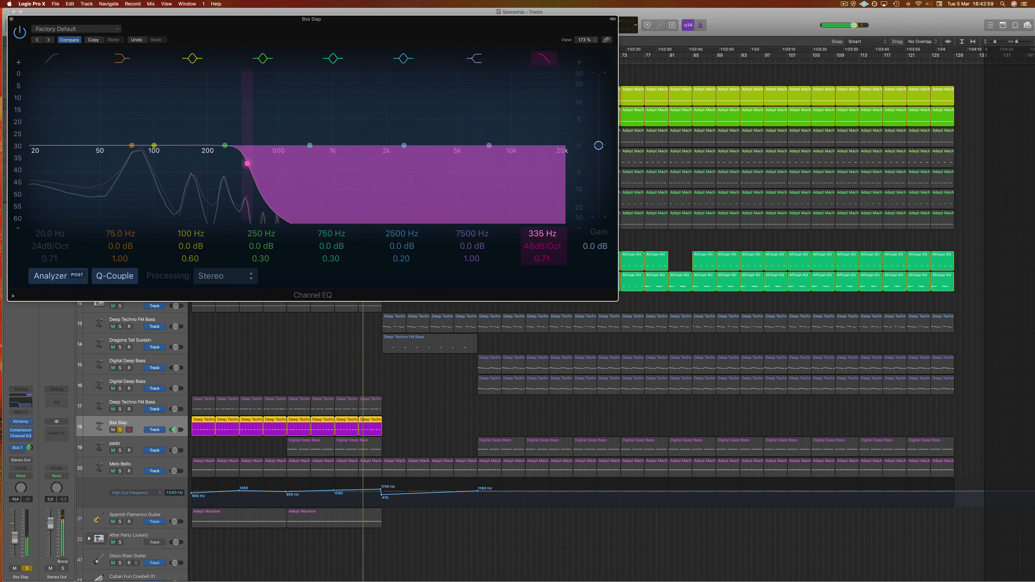
left_click_drag(396, 30, 506, 56)
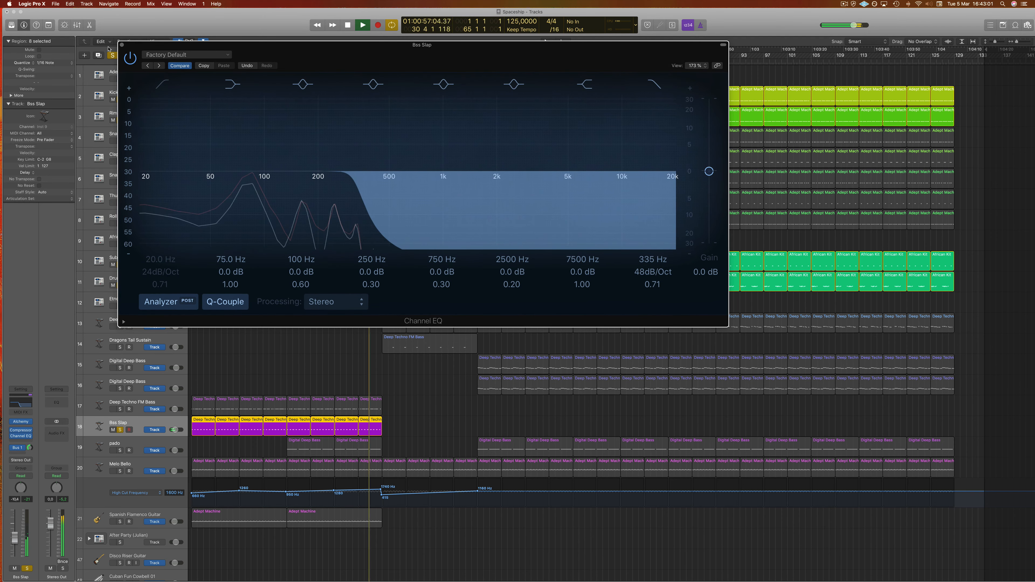
left_click(121, 45)
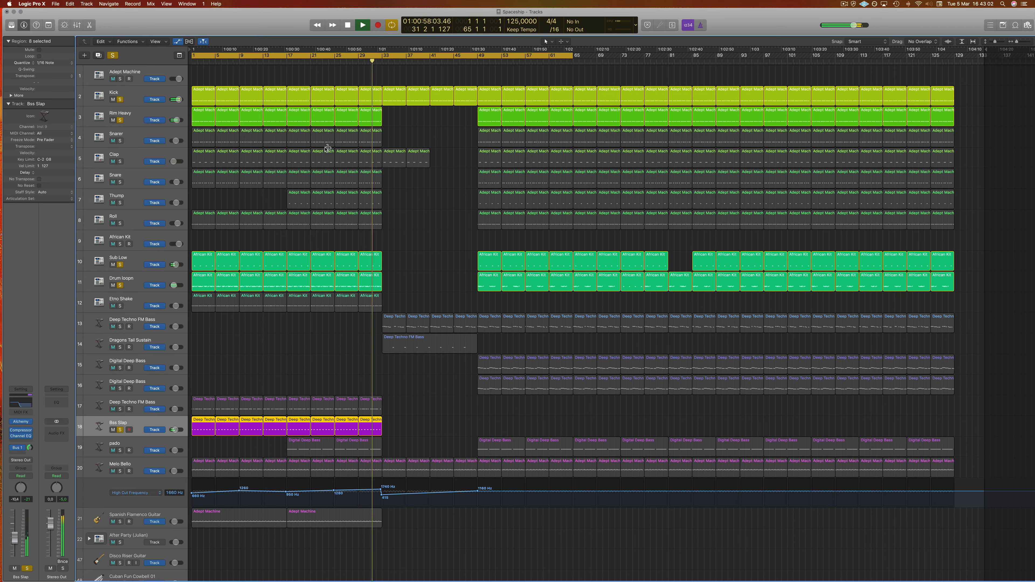
Replay the soloed tracks from the start and add the Roll track to the solo
left_click(301, 382)
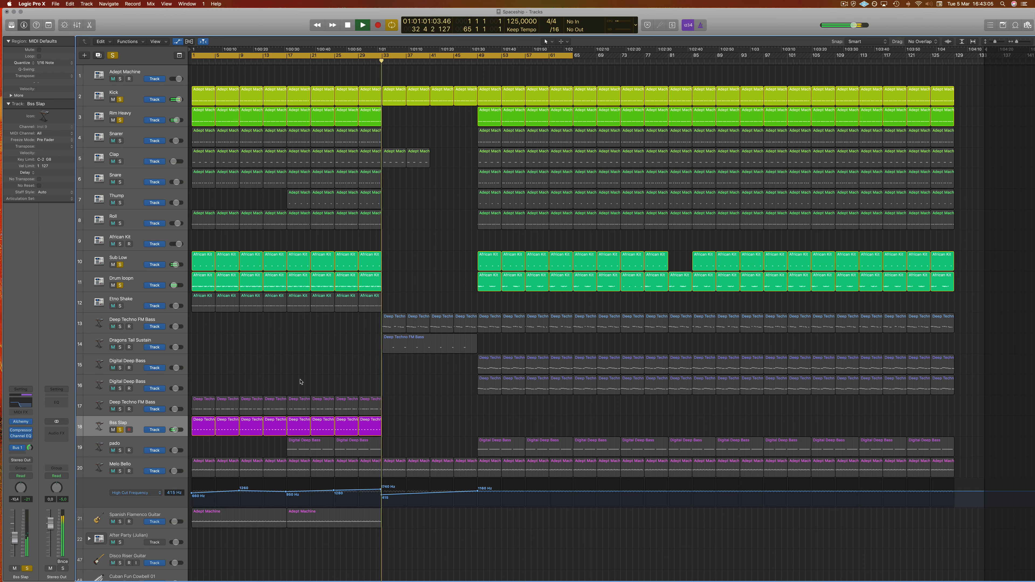
key("space")
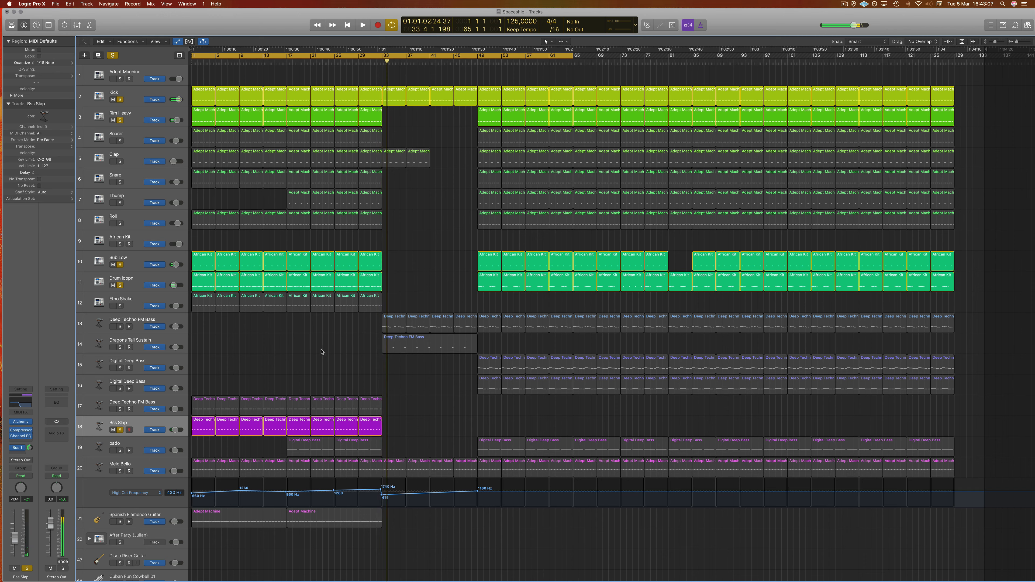
key("Return")
key("space")
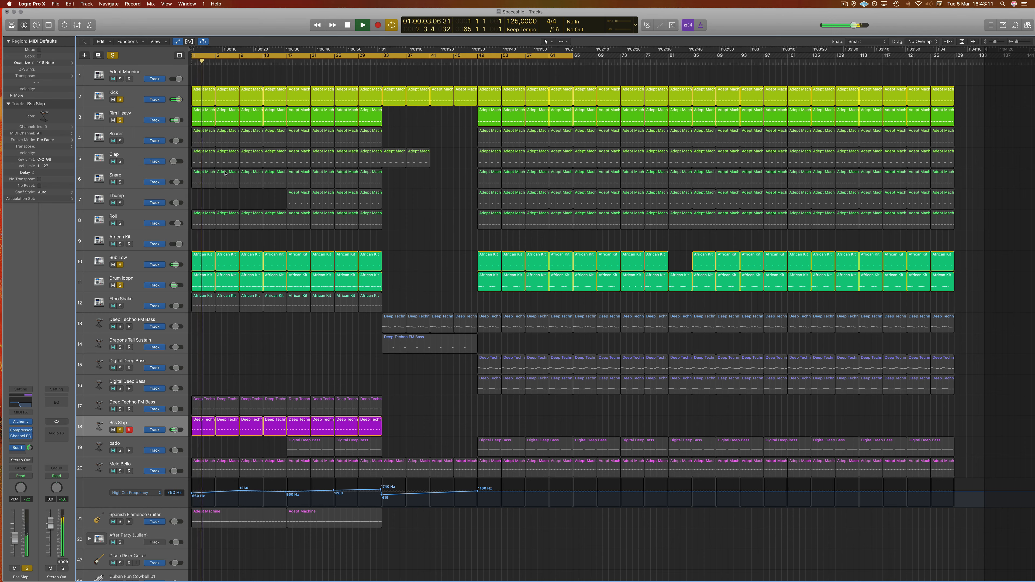
left_click(119, 223)
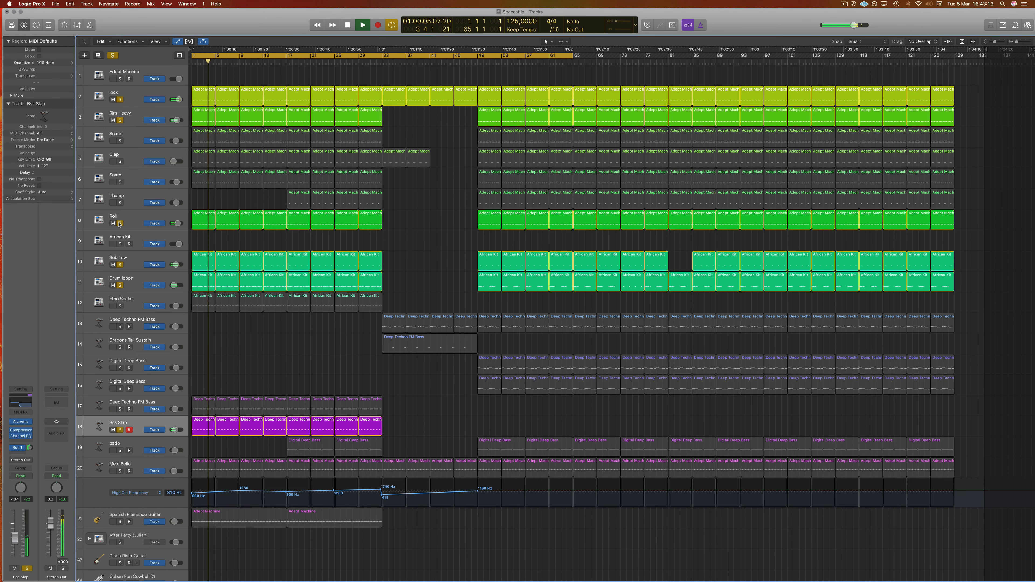
left_click(134, 215)
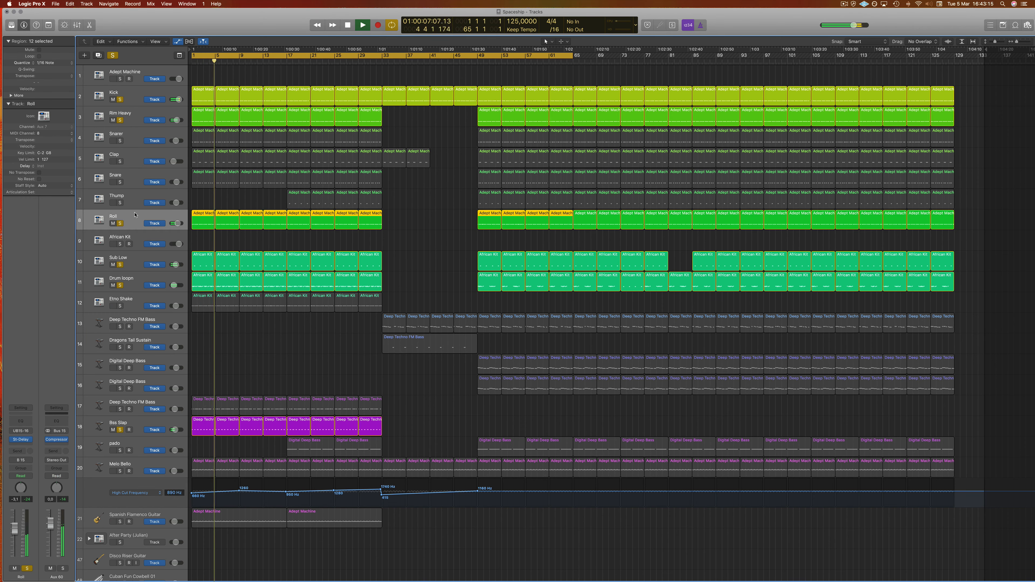
left_click(289, 338)
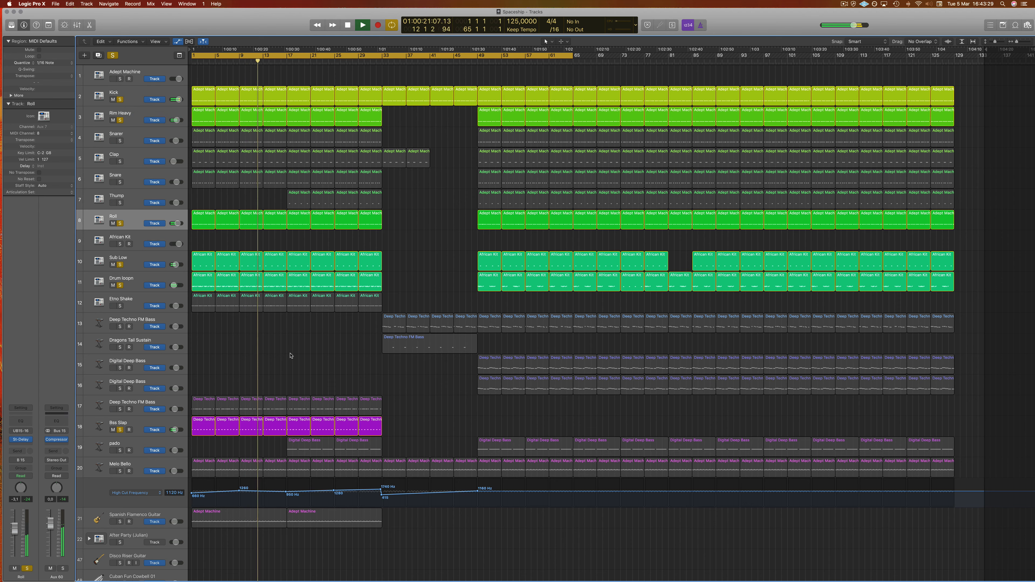
Restart playback of the soloed tracks from the beginning and skip ahead to about bar 17
key("space")
key("space")
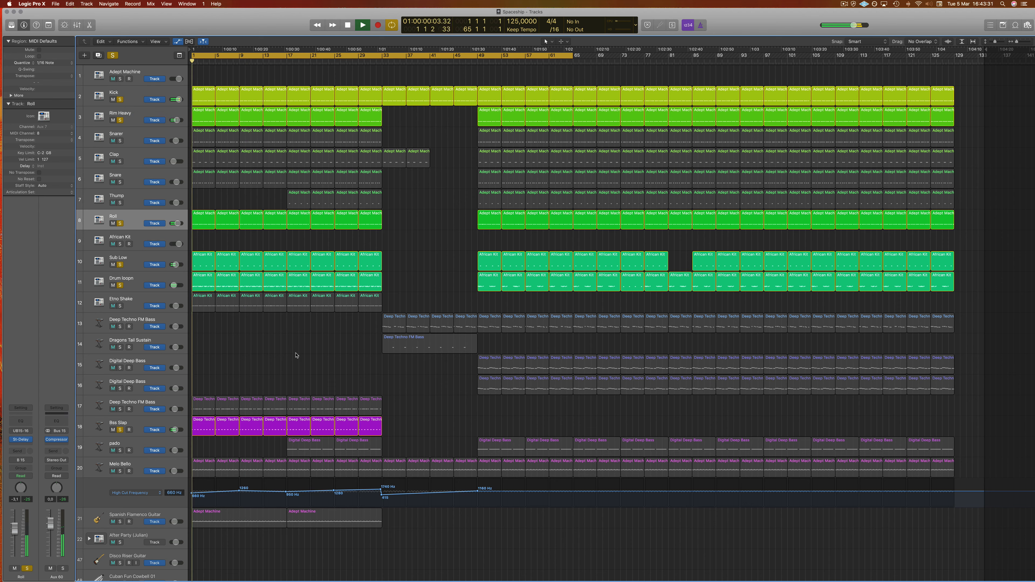
key("shift+period")
key("shift+period")
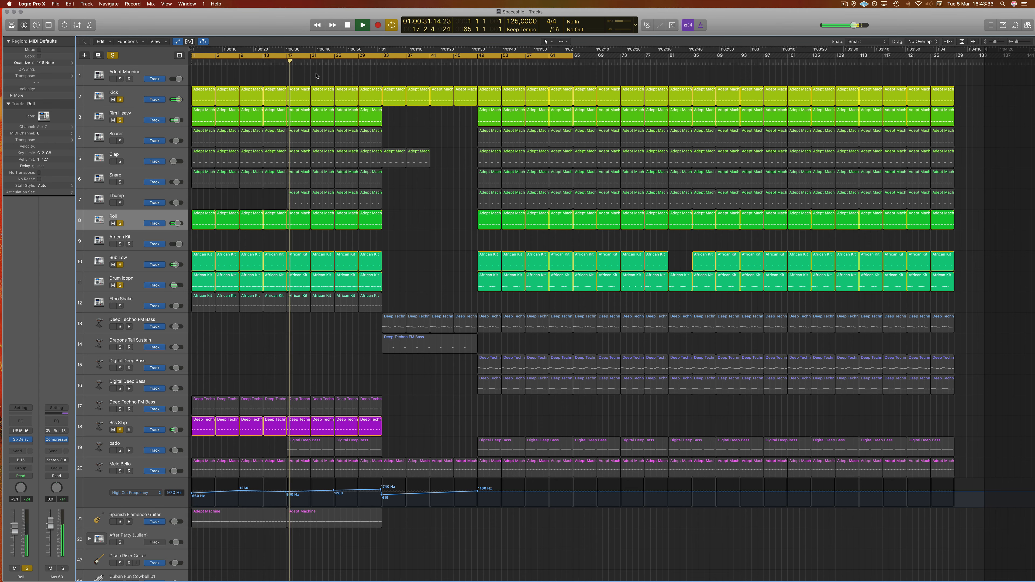
Clear all track solos, play the full arrangement from the start and jump ahead to about bar 32
key("space")
left_click(112, 56)
key("space")
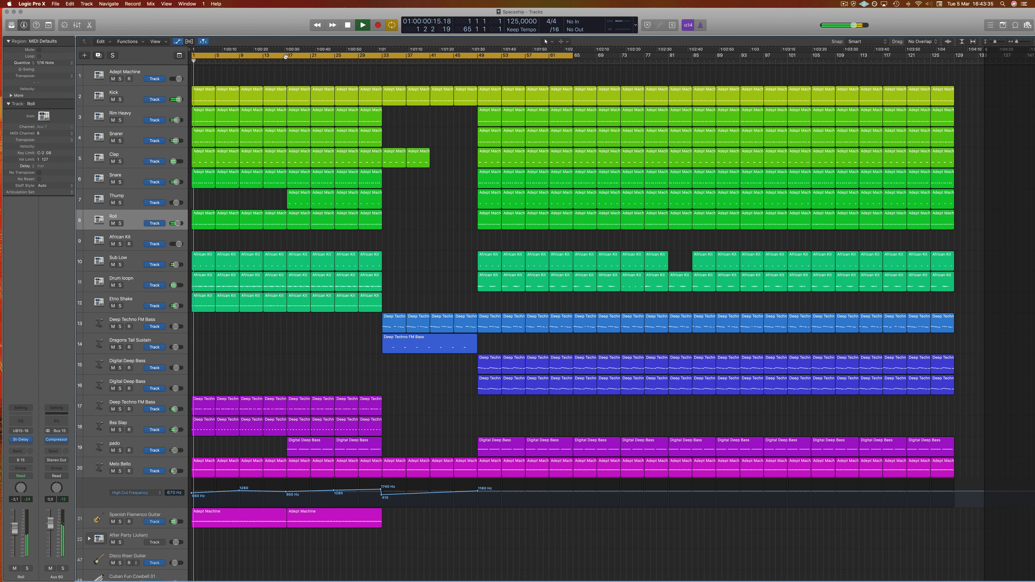
key("shift+period")
key("shift+period")
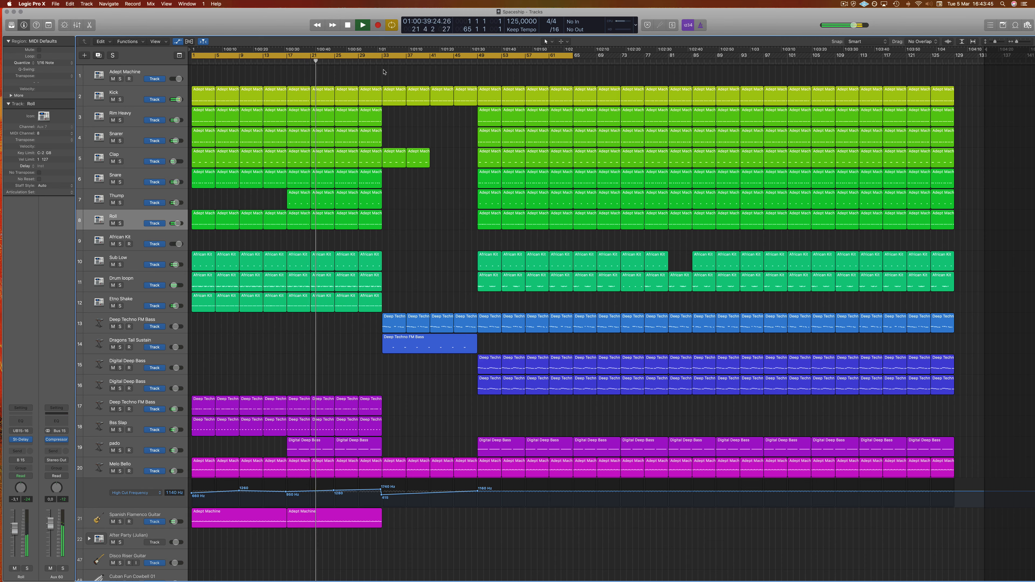
left_click(376, 62)
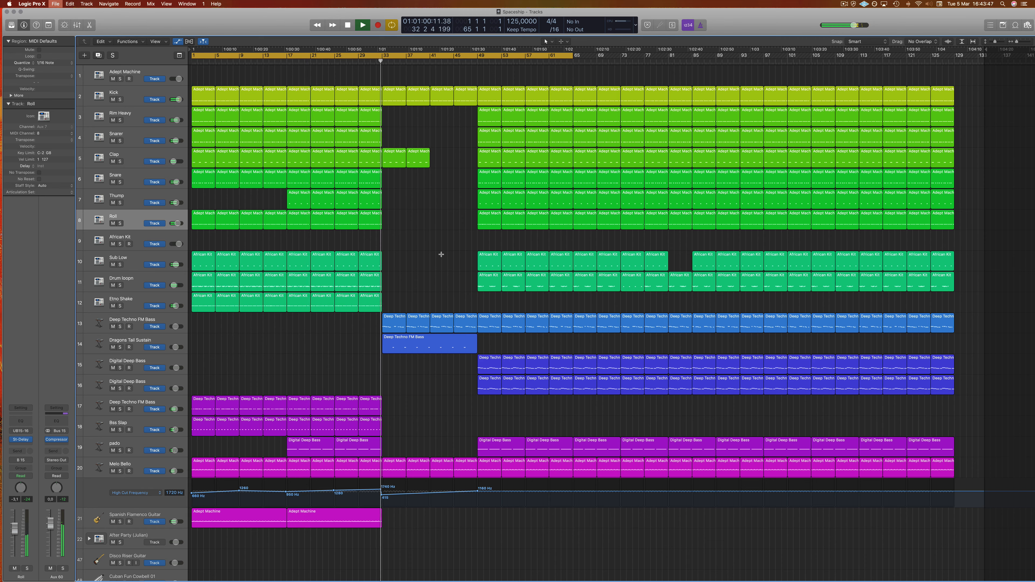
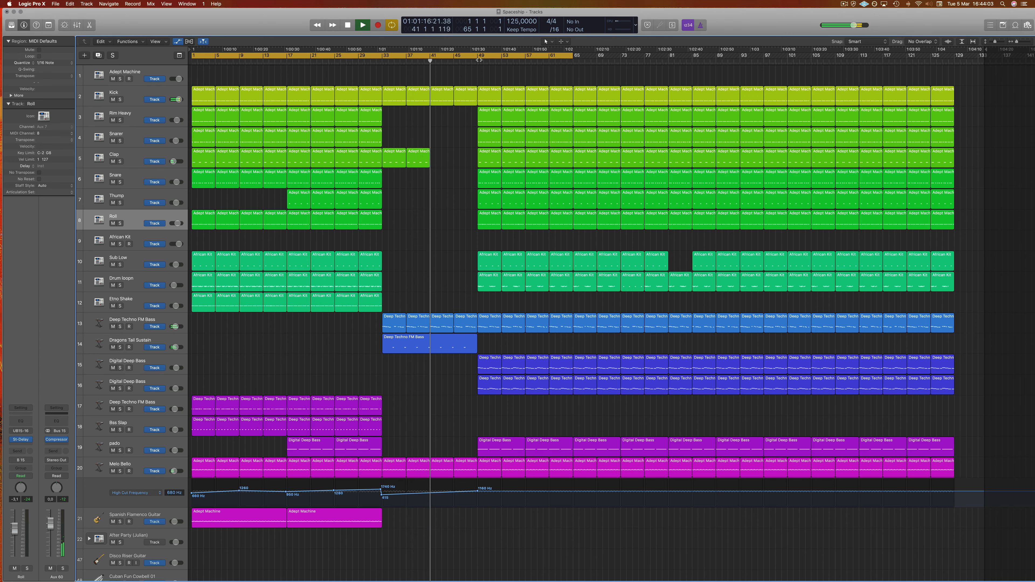
Delete the regions on both Digital Deep Bass tracks from bar 49 to 81, and the track 13 and pado regions from bar 49 to 65
mouse_move(452, 362)
left_mouse_down()
mouse_move(545, 381)
mouse_move(652, 384)
left_mouse_up()
key("Delete")
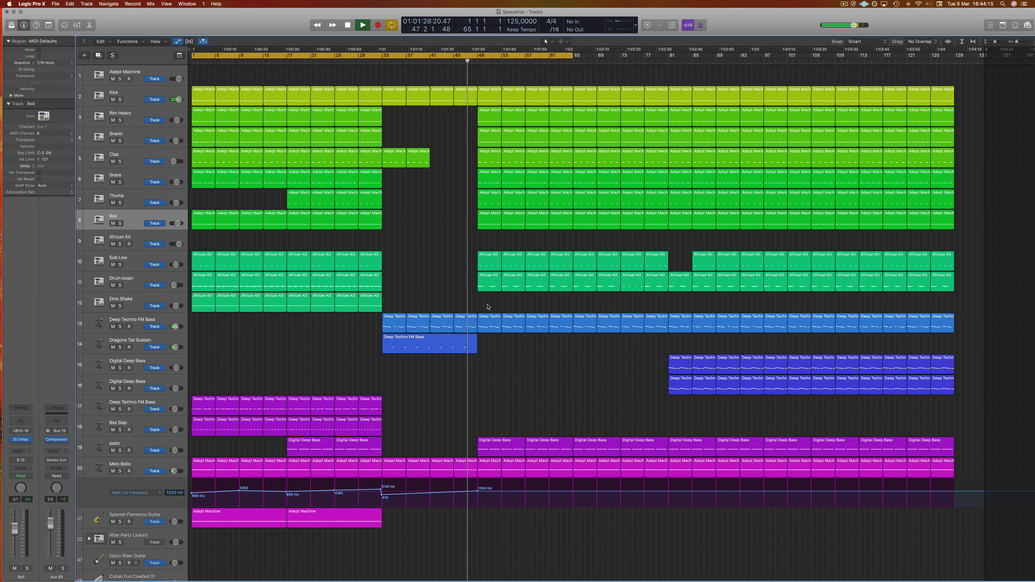
left_click_drag(488, 306, 548, 325)
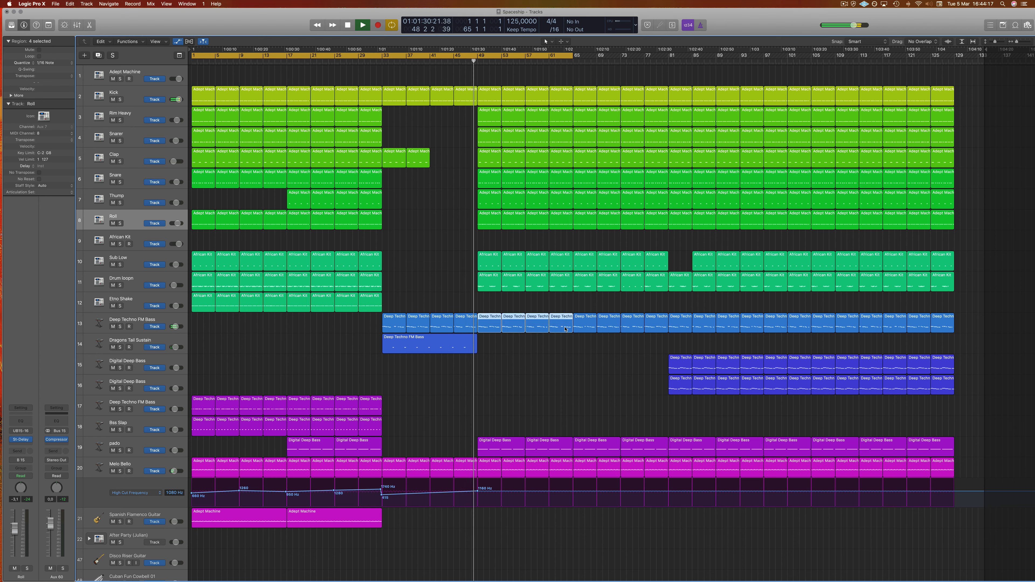
key("Delete")
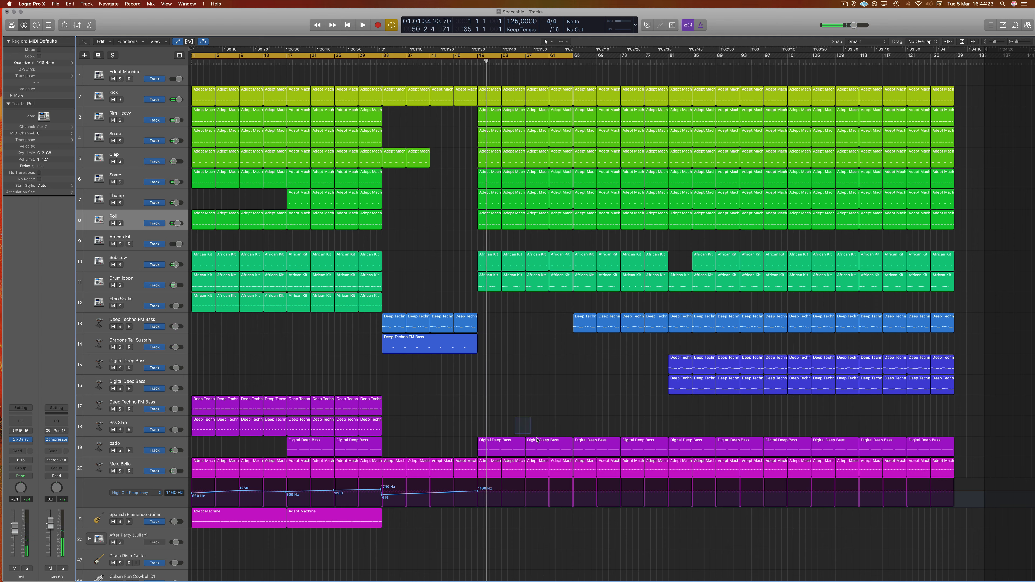
left_click_drag(536, 439, 538, 441)
key("Delete")
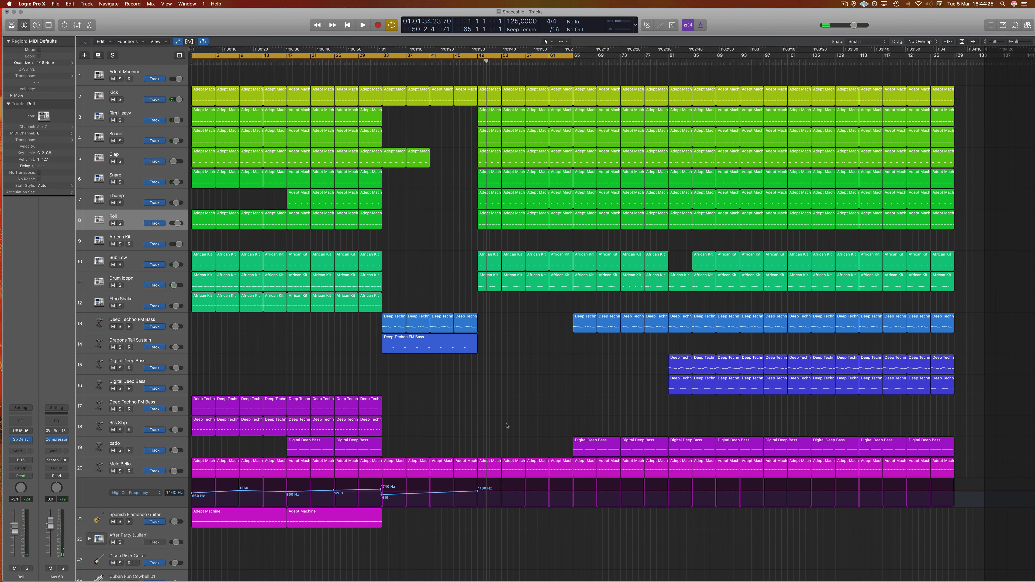
Cycle bars 49 to 65 and add Melo Bello High Cut Frequency points of about 480 Hz at bar 57 and 780 Hz at bar 65
left_click_drag(488, 60, 573, 69)
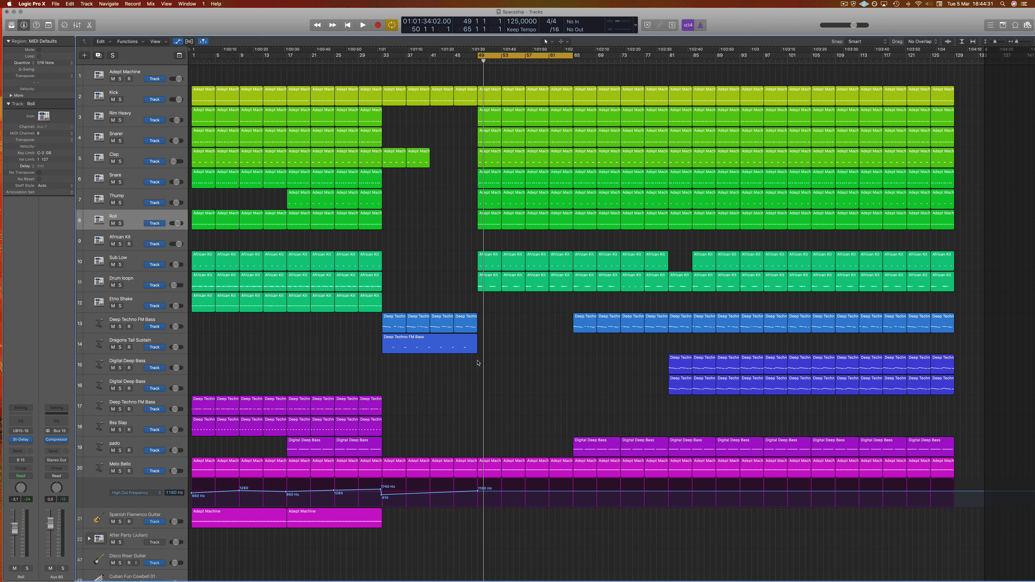
key("space")
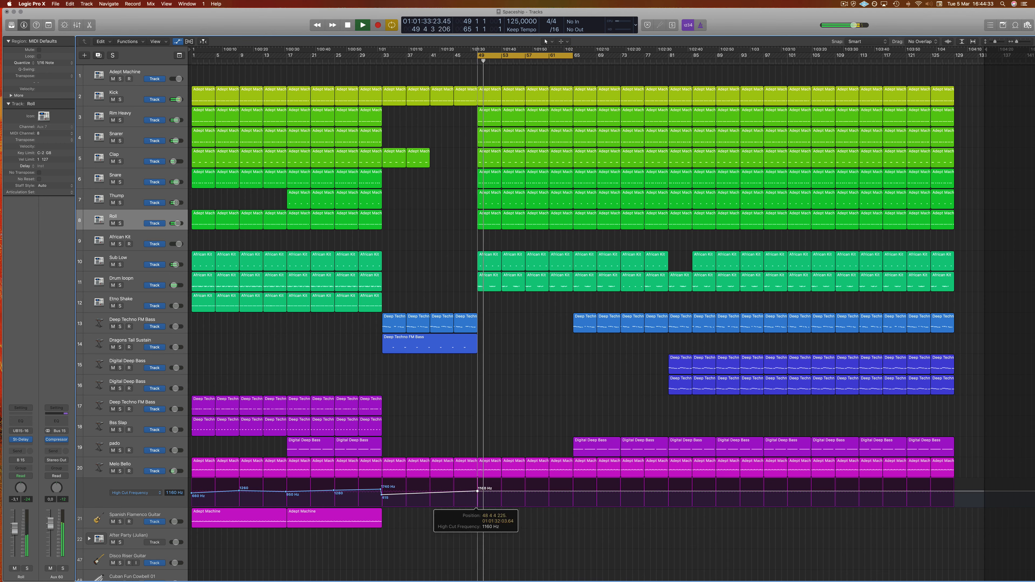
left_click_drag(477, 491, 526, 495)
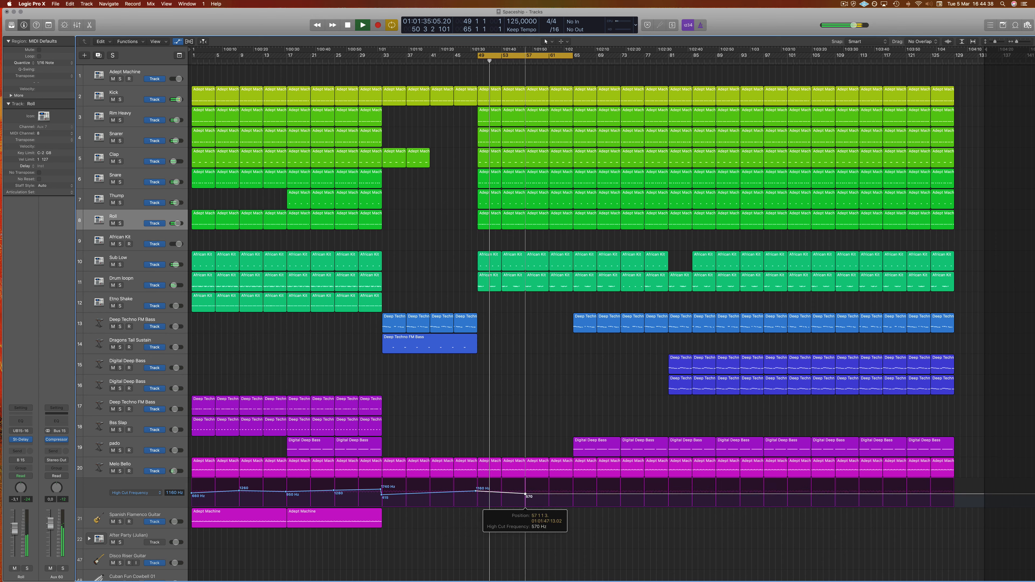
left_click(573, 492)
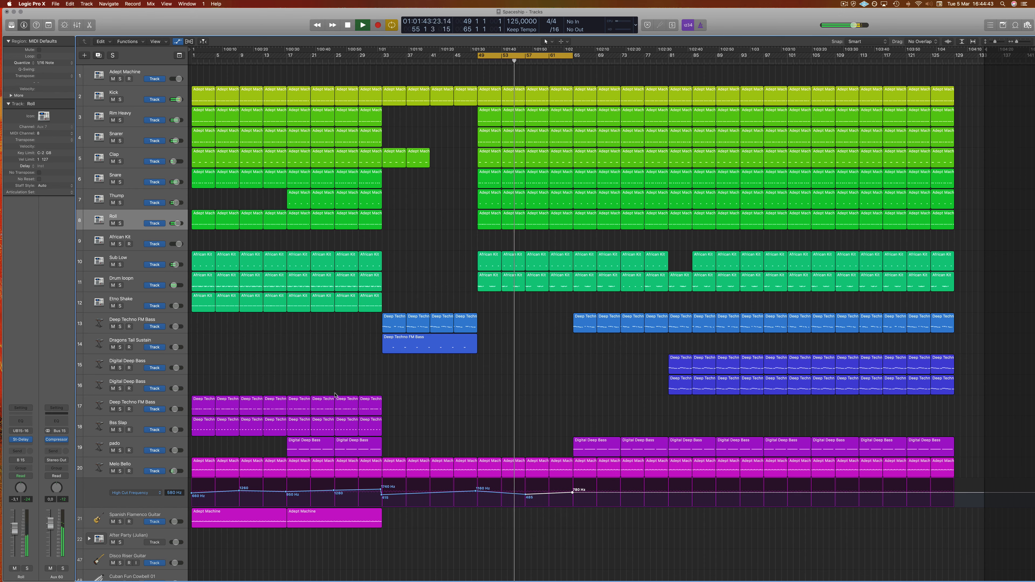
Copy the first four Bss Slap regions to bar 49 and play back the cycled section
key("space")
left_click_drag(200, 424, 272, 435)
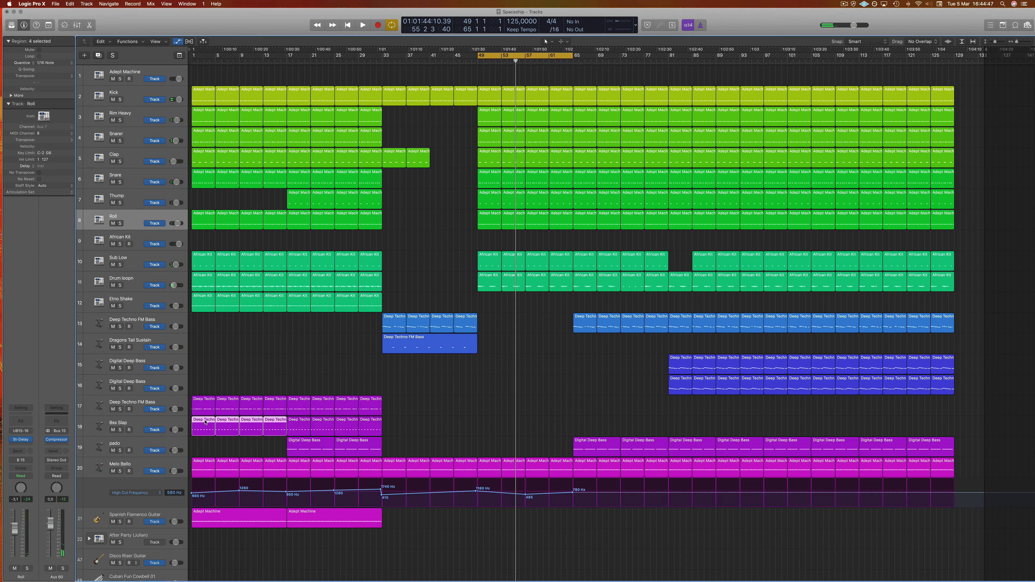
left_click_drag(205, 422, 487, 421)
key("space")
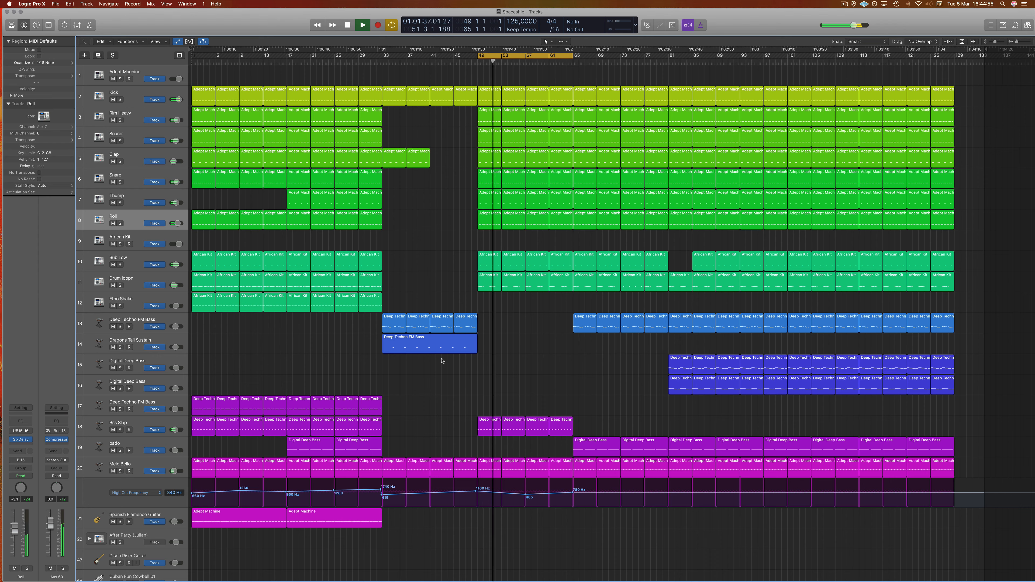
Copy the Dragons Tail Sustain region from bar 33 to bar 49 on the same track
left_click(408, 338)
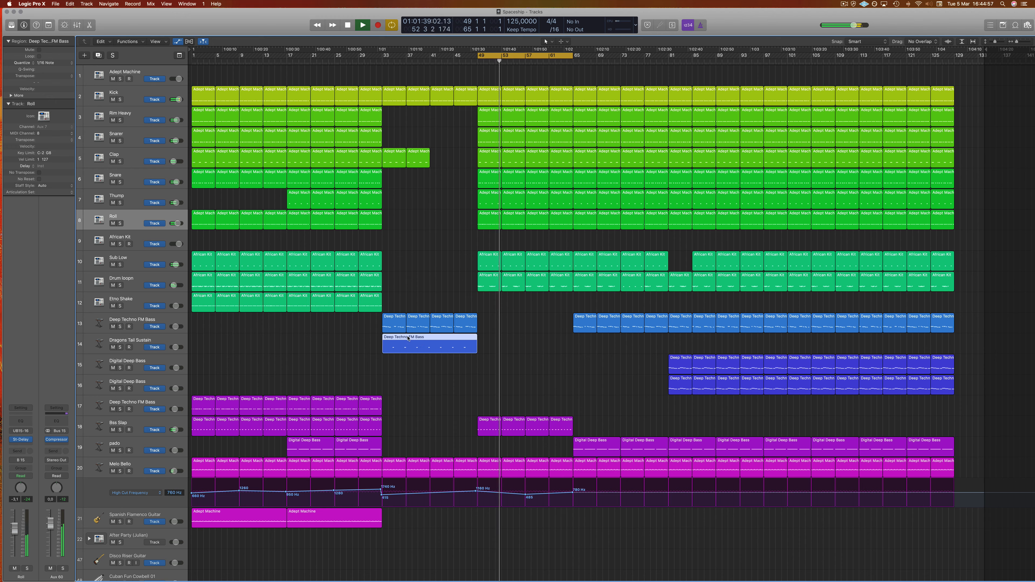
left_click_drag(407, 338, 504, 342)
left_click(455, 403)
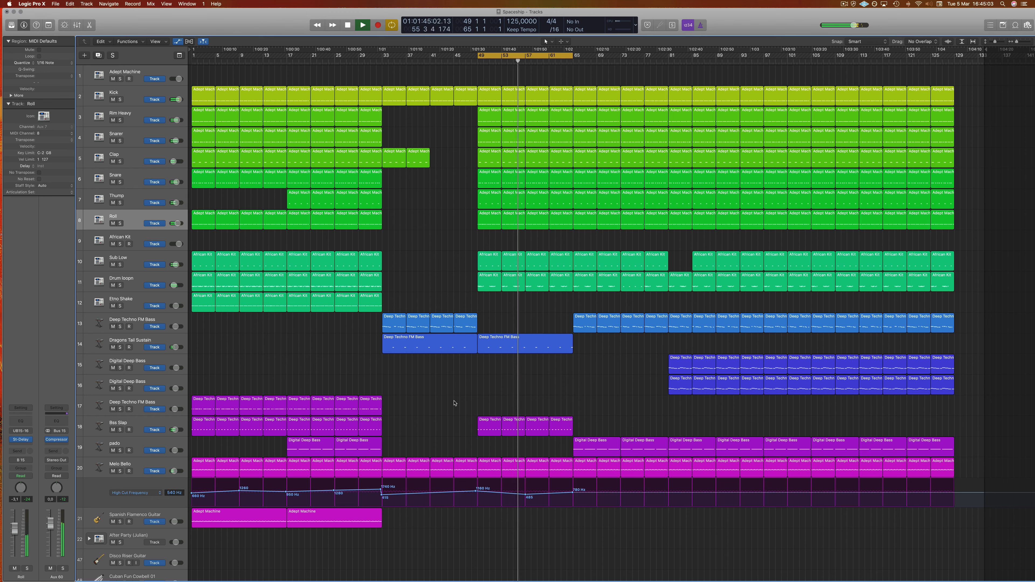
Split the copied Dragons Tail Sustain region at bar 57 and delete its first half
key("space")
double_click(524, 339, "super")
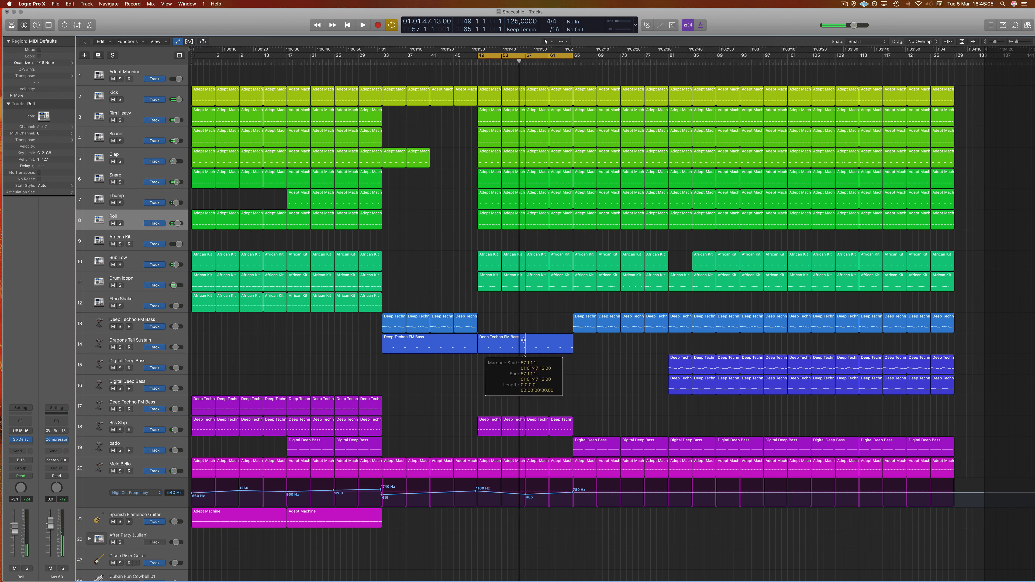
left_click(512, 341)
key("Delete")
left_click(544, 344)
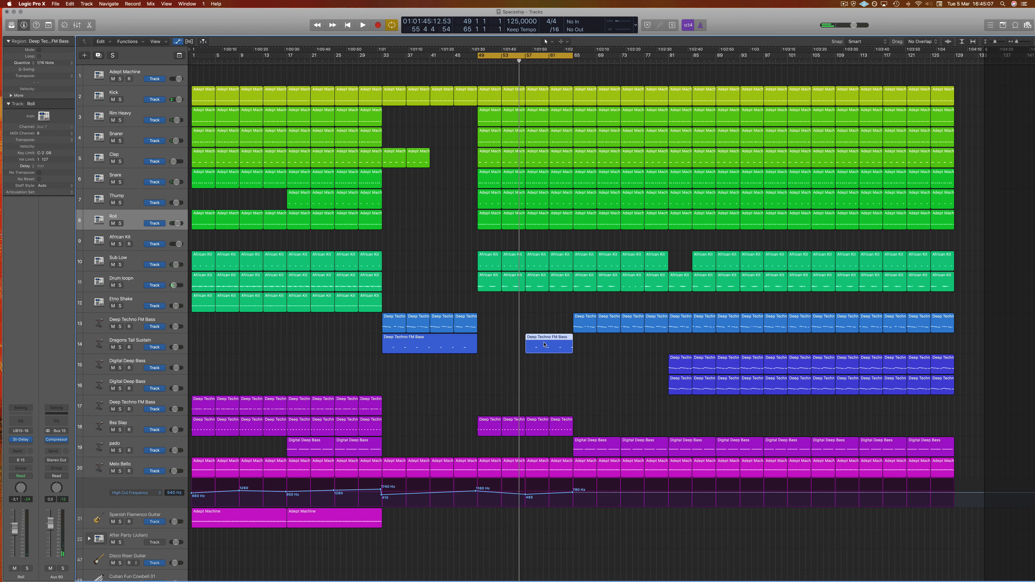
Duplicate the Dragons Tail Sustain track, move the bar 57 region onto the duplicate and start playback
double_click(155, 341)
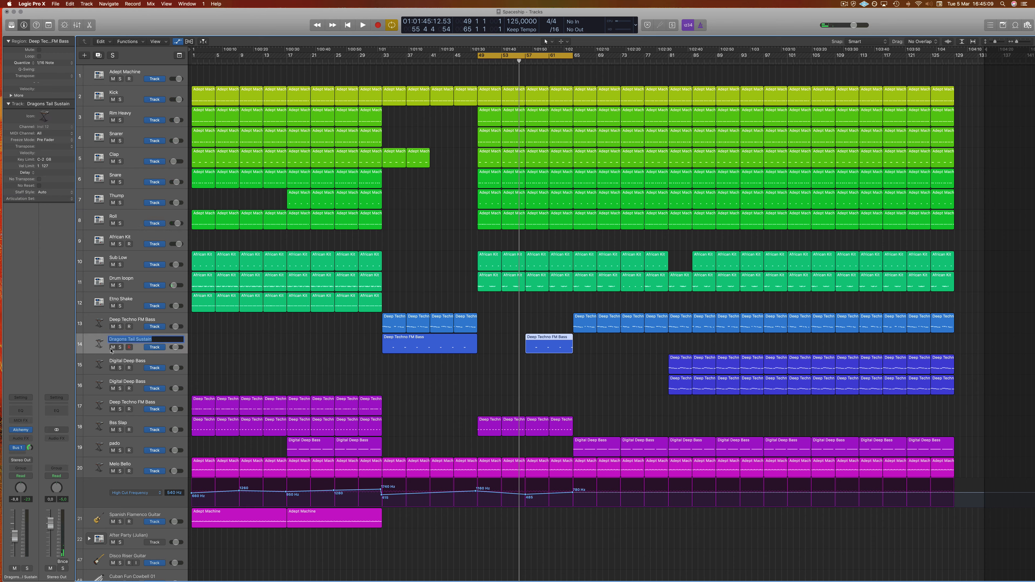
key("Return")
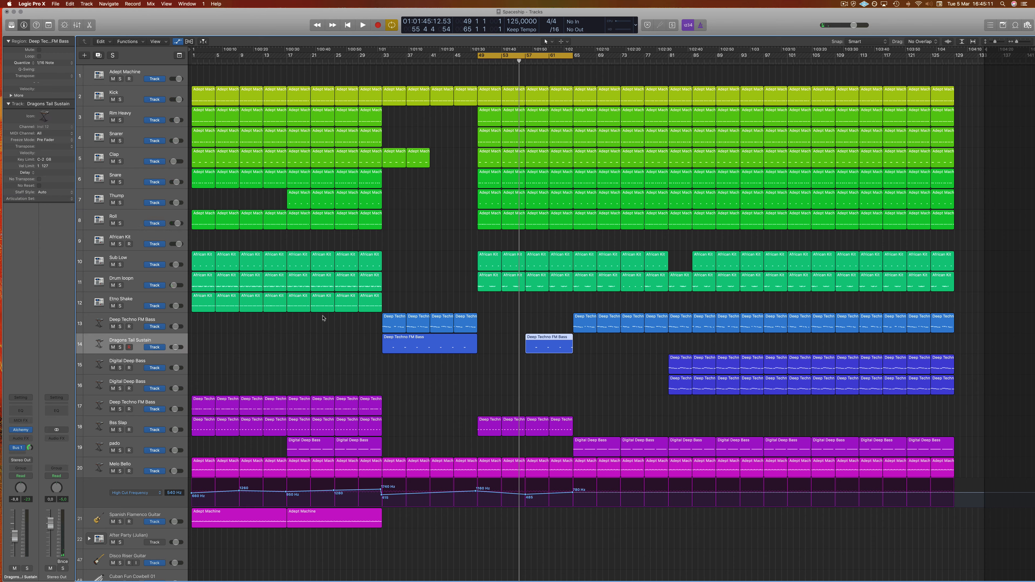
key("super+d")
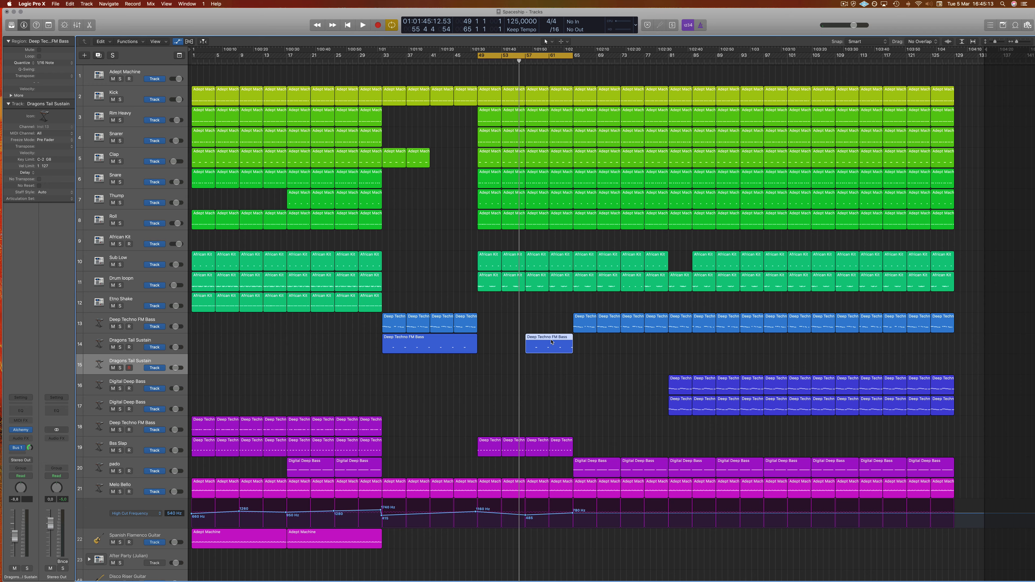
left_click_drag(552, 343, 551, 364)
key("space")
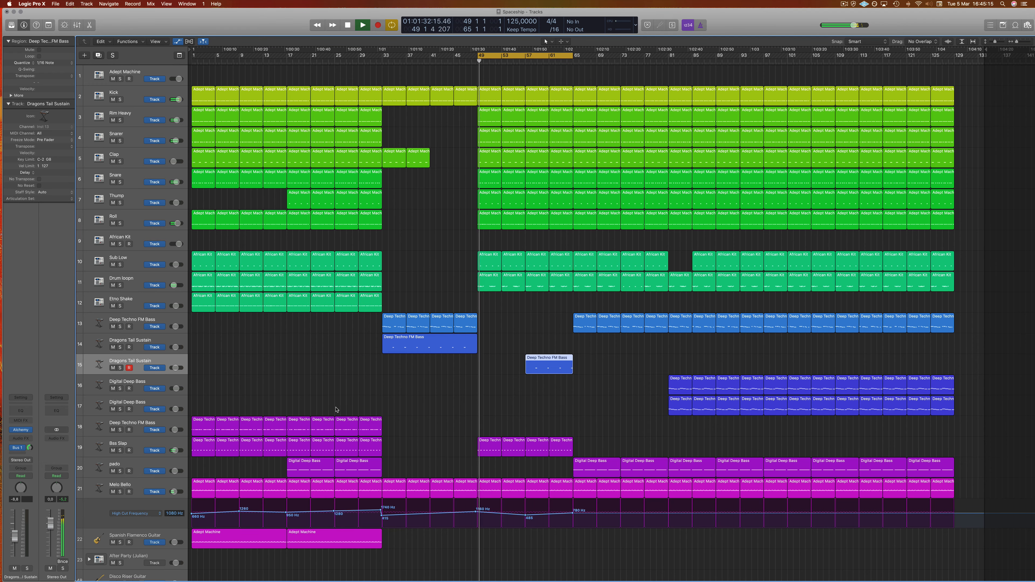
Add a Channel EQ to the duplicated Dragons Tail Sustain track with a high cut at 840 Hz and 48 dB/Oct
left_click(18, 410)
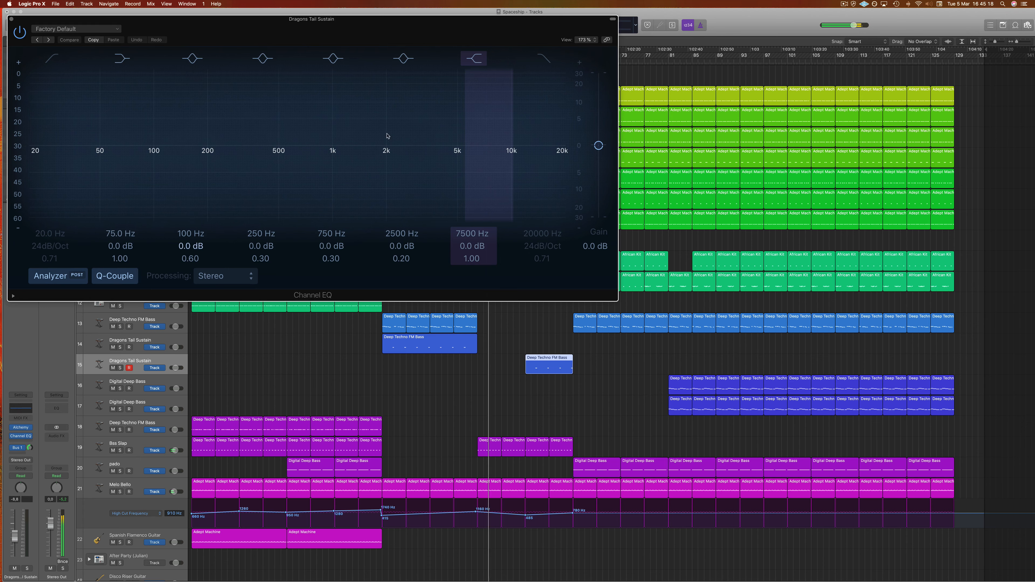
left_click(539, 61)
left_click_drag(542, 246, 538, 303)
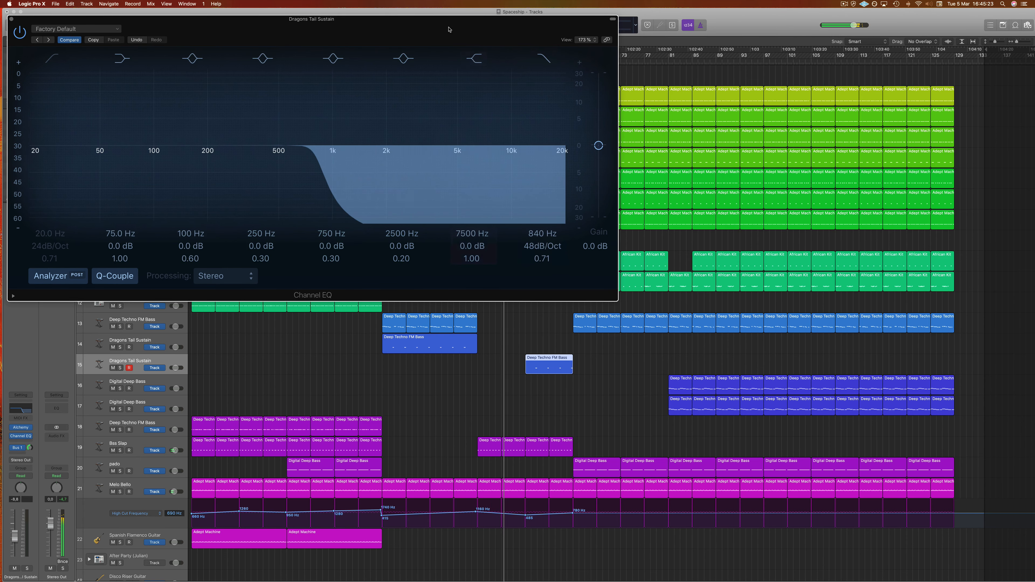
left_click_drag(449, 30, 844, 124)
left_click(430, 121)
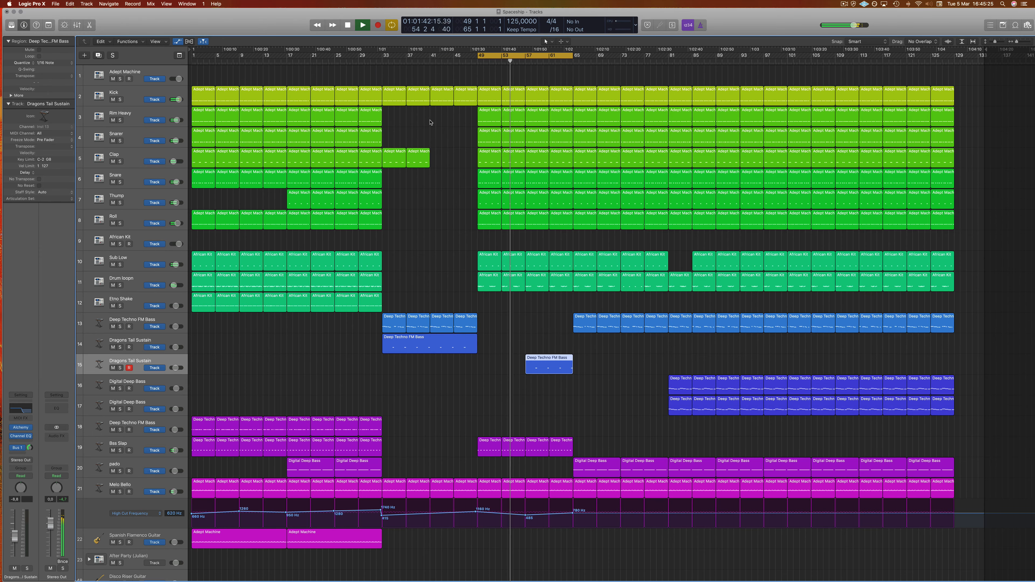
left_click(415, 203)
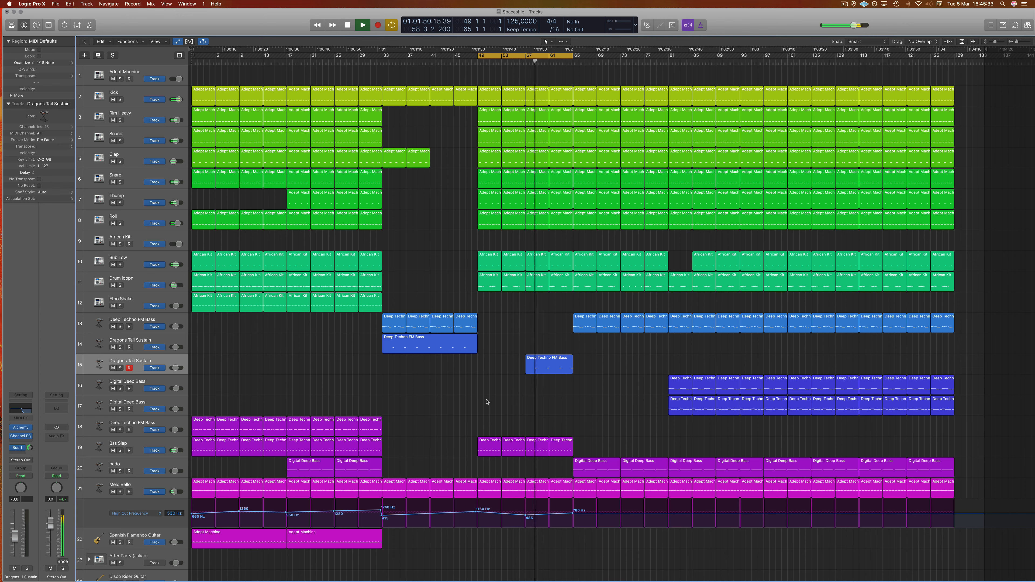
Lower the duplicated Dragons Tail Sustain track's volume and transpose all notes in its bar 57 region down an octave
left_click(546, 361)
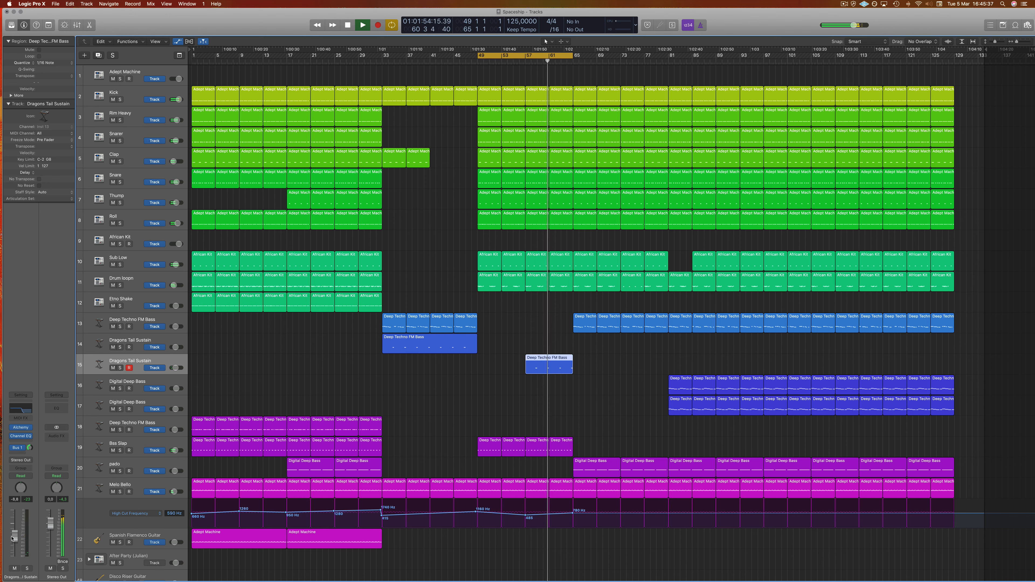
double_click(543, 361)
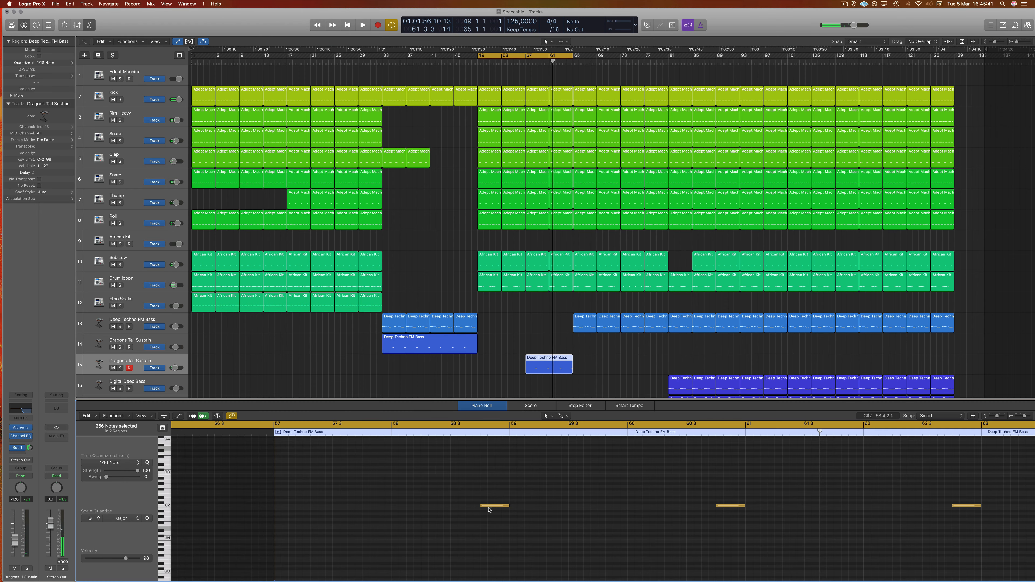
left_click(492, 526)
key("super+a")
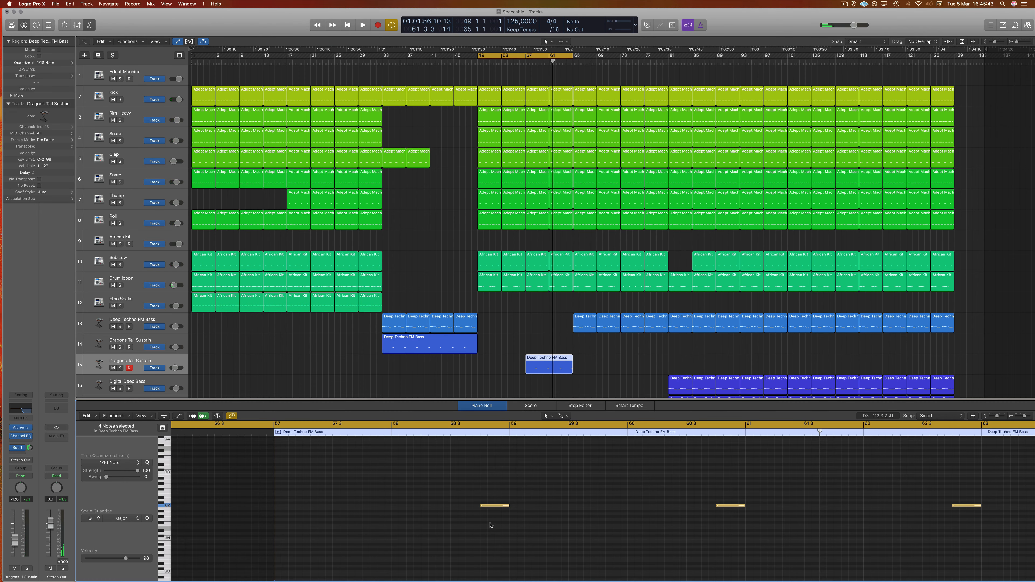
key("alt+shift+Down")
Play back the cycled section from bar 57 to hear the transposed Dragons Tail Sustain part in the mix
key("space")
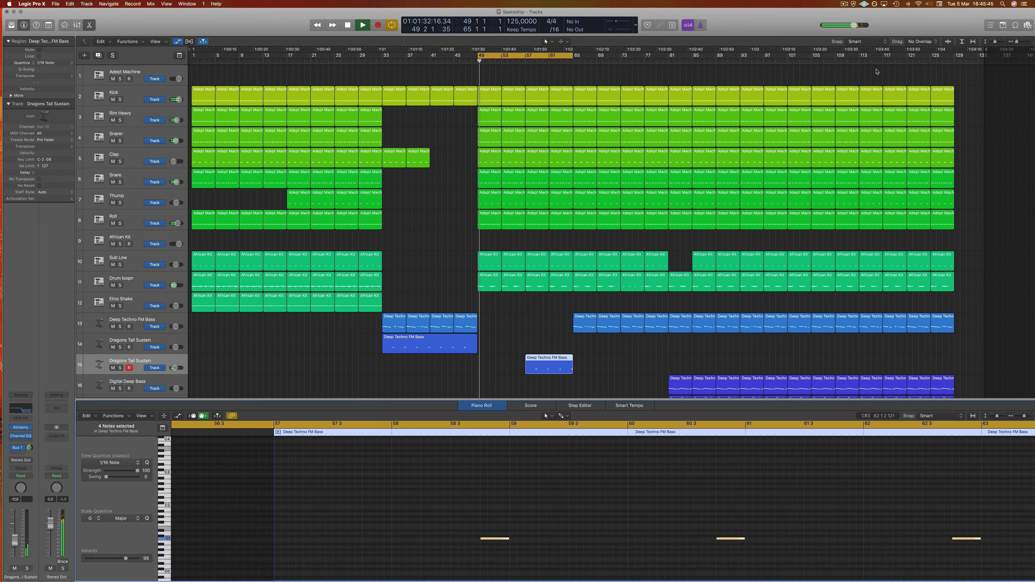
left_click(524, 56)
left_click(490, 321)
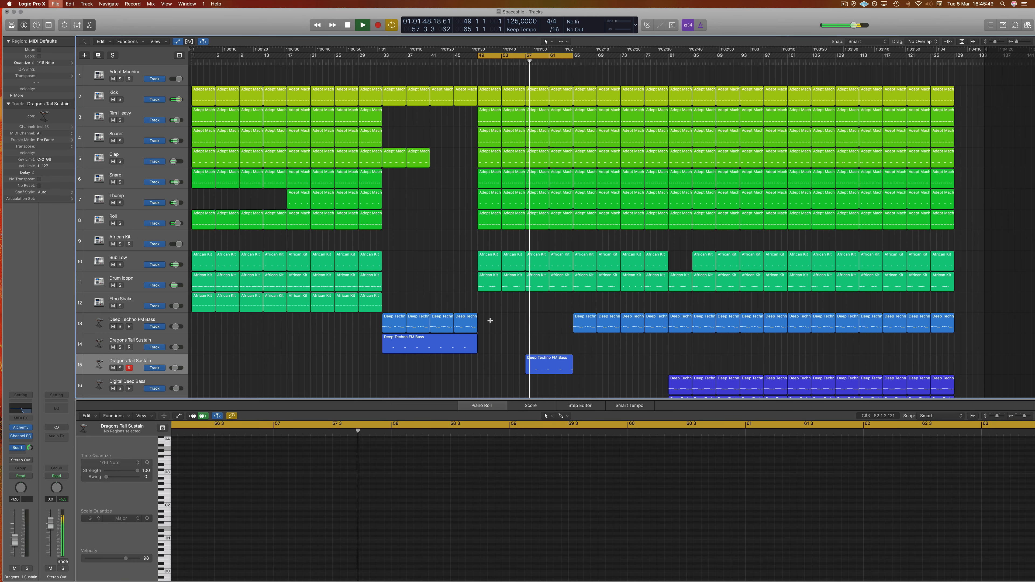
scroll(491, 354, "down", 3)
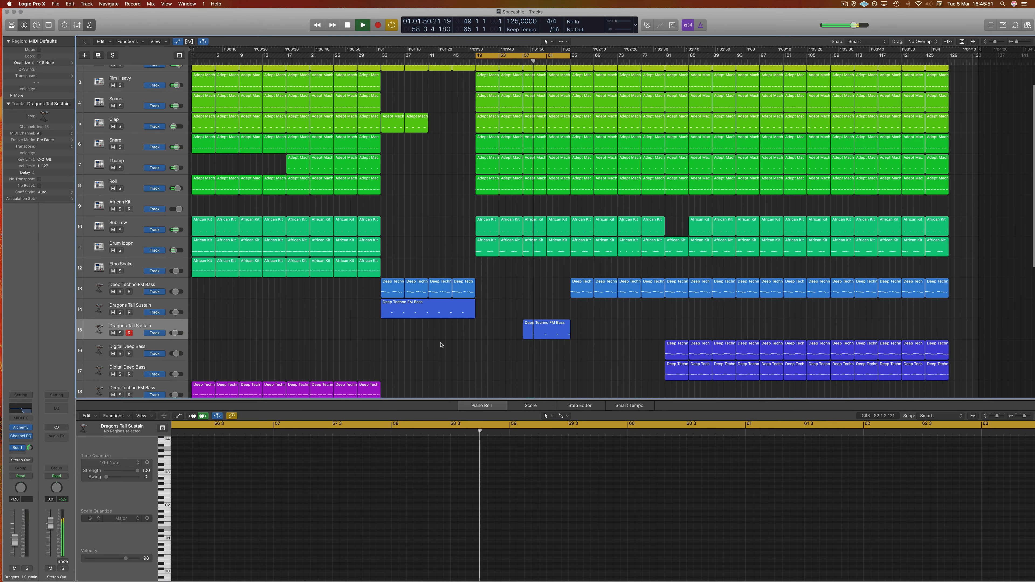
scroll(482, 366, "down", 1)
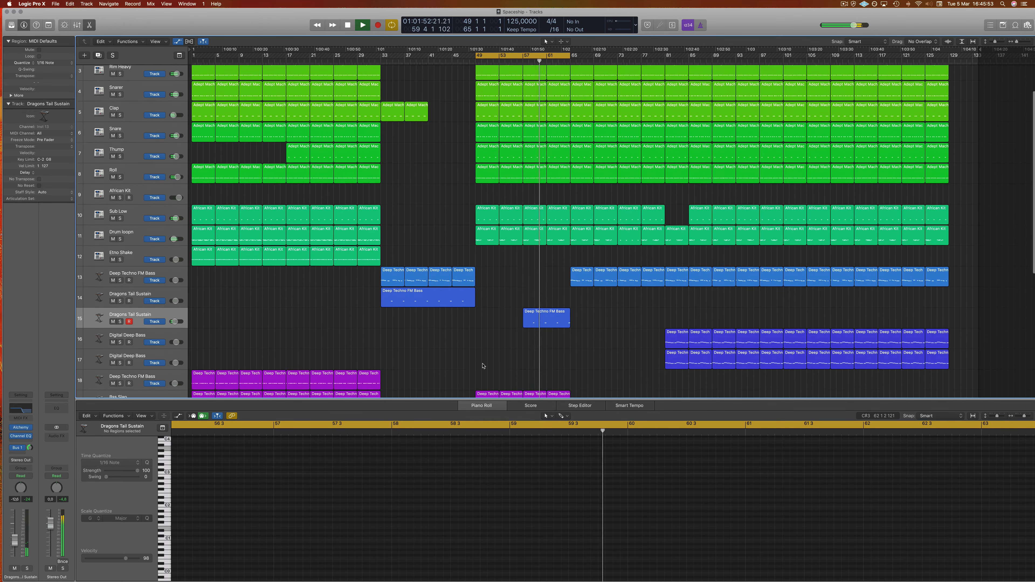
scroll(482, 366, "down", 5)
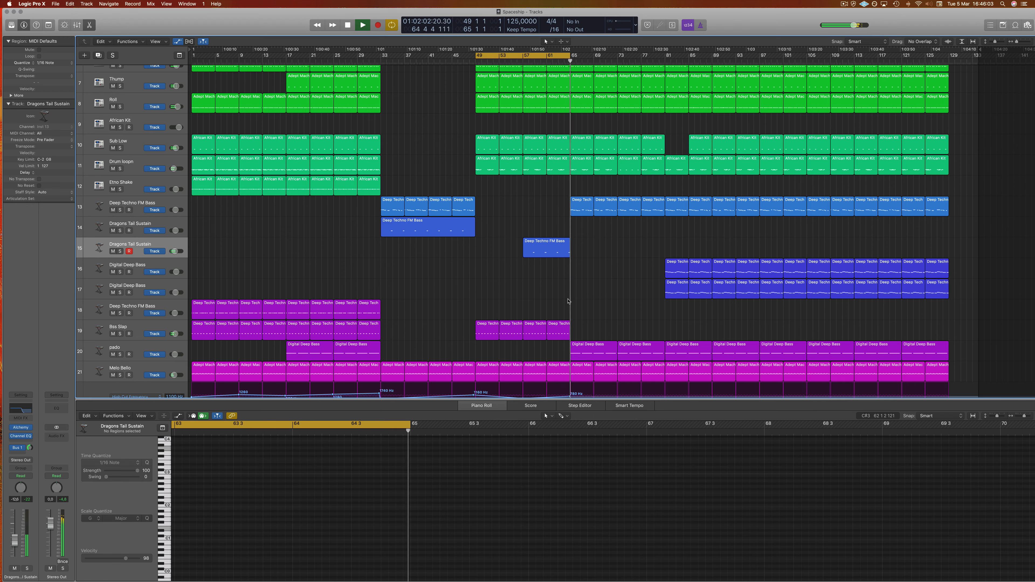
key("space")
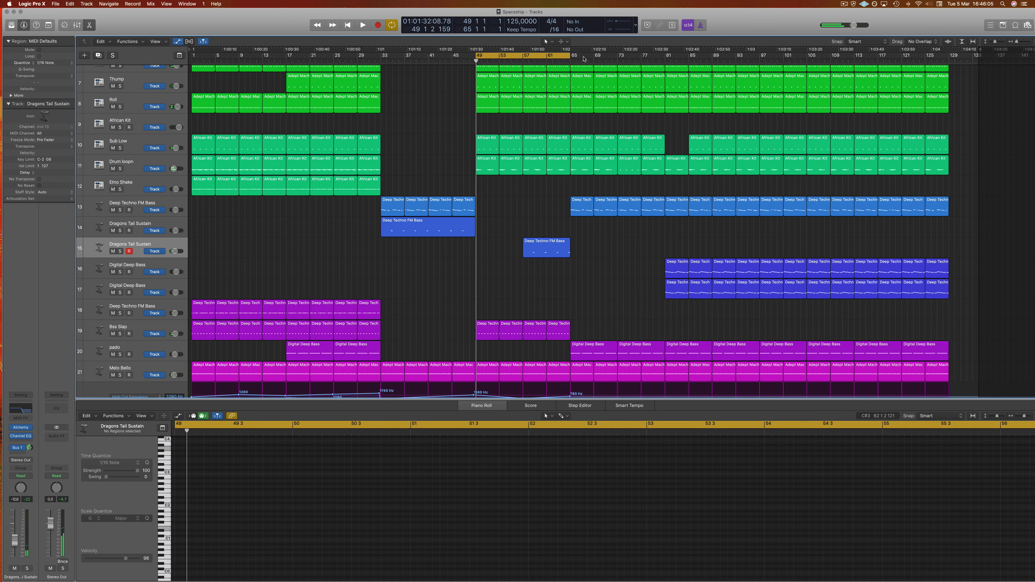
Extend the cycle range to bar 81 and rename the second Digital Deep Bass track as Disco bass
left_click_drag(570, 56, 666, 65)
scroll(652, 212, "down", 6)
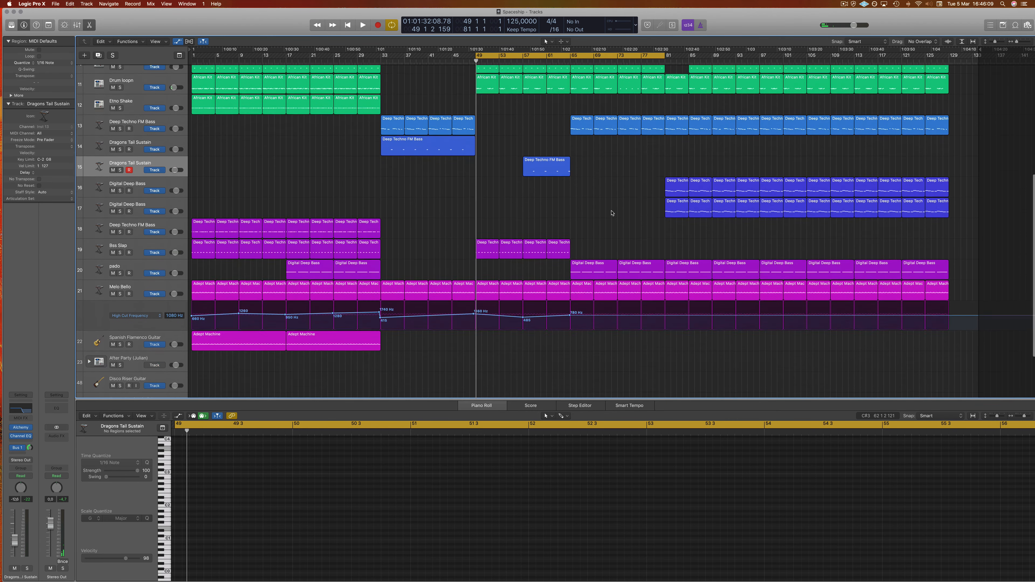
left_click(666, 212)
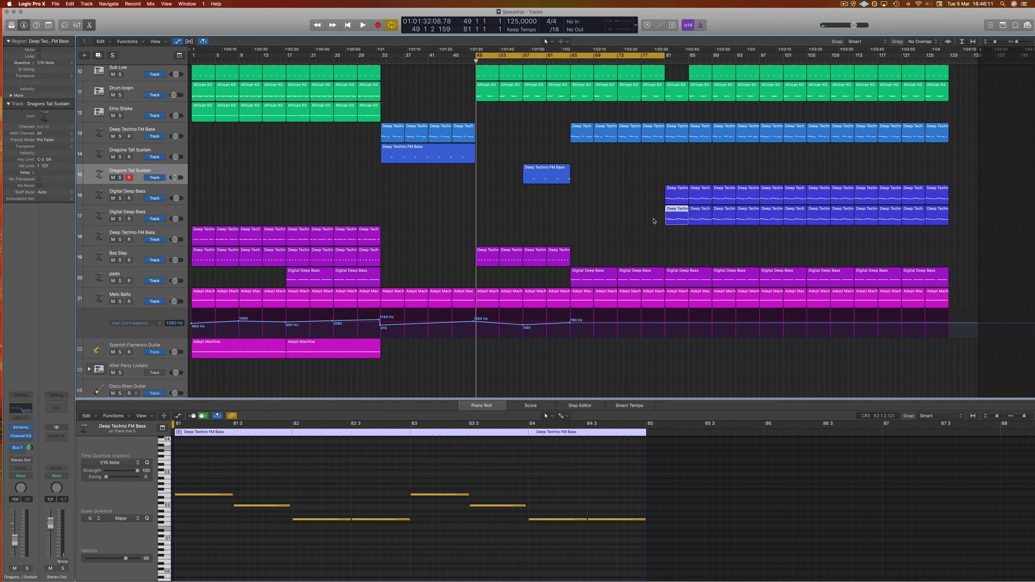
left_click(595, 276)
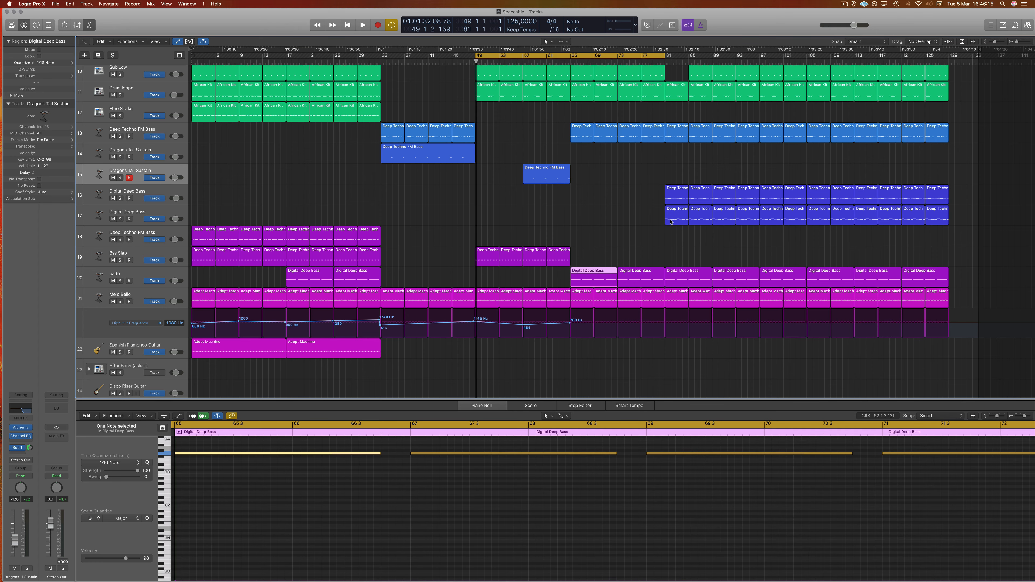
left_click(610, 216)
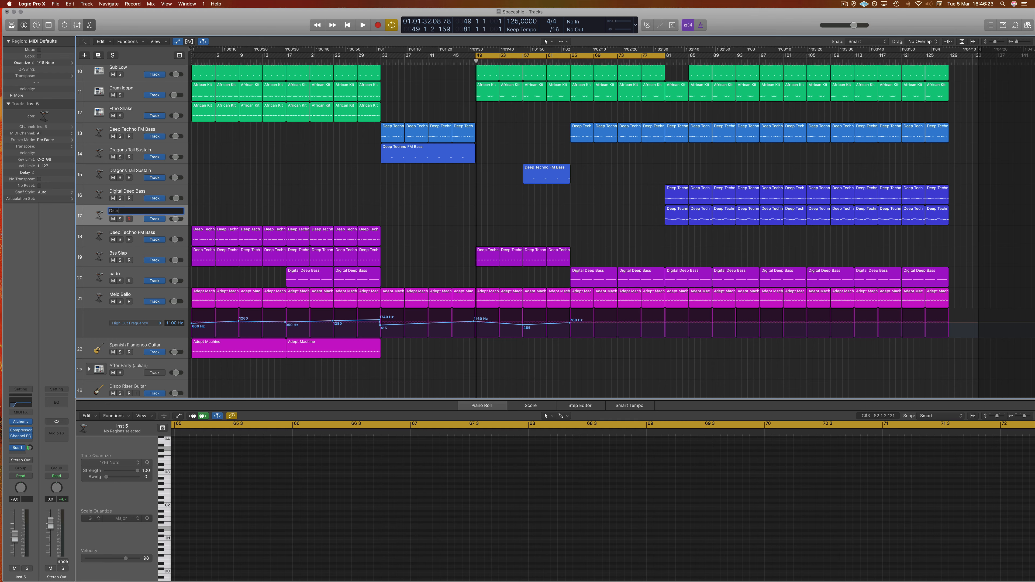
key("Return")
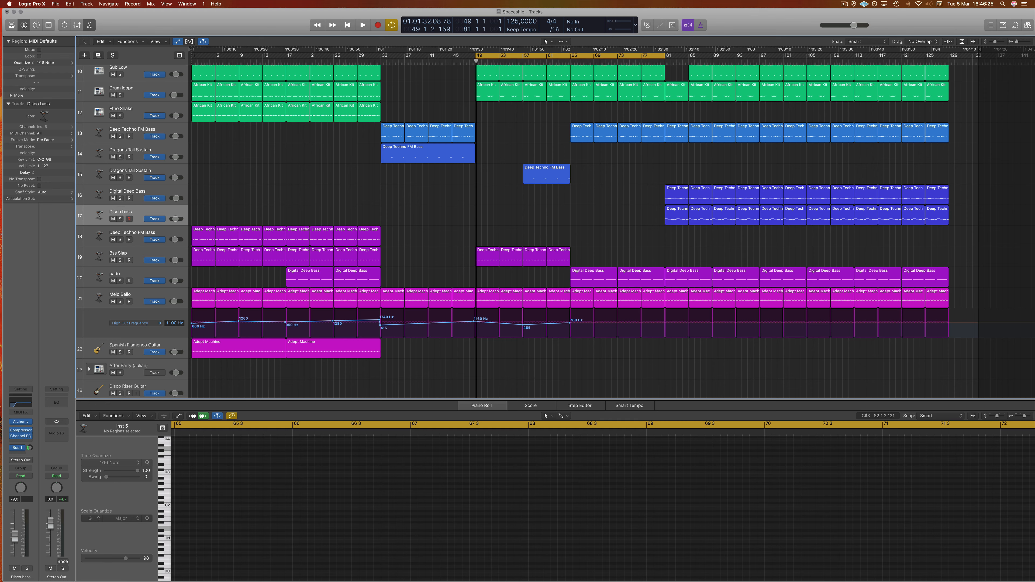
Copy the Dragons Tail Sustain and Bss Slap regions from bars 49–65 to bar 65, and delete the pado regions between bars 65 and 81
key("space")
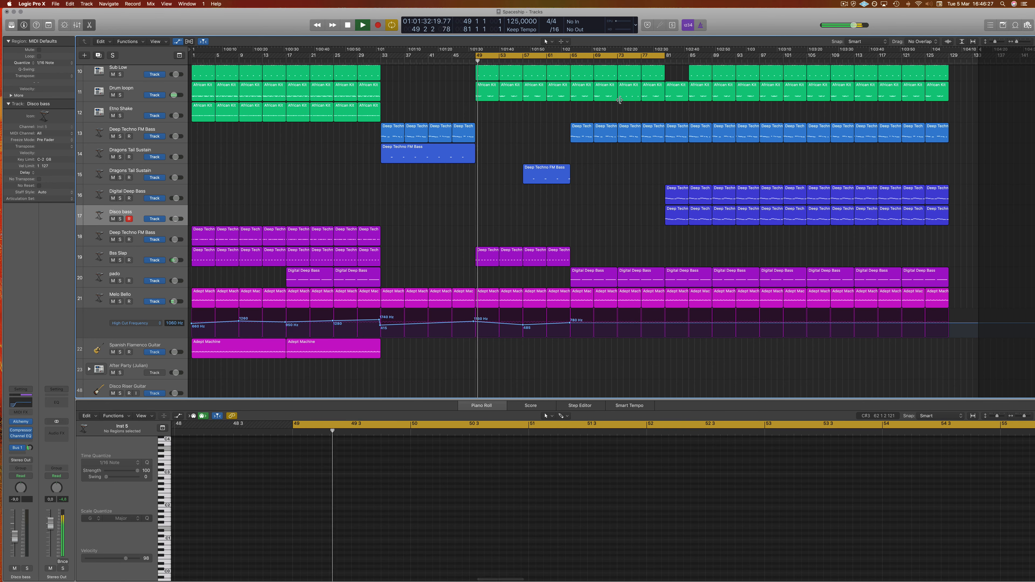
left_click_drag(457, 174, 571, 265)
left_click_drag(487, 254, 582, 252)
left_click(600, 274)
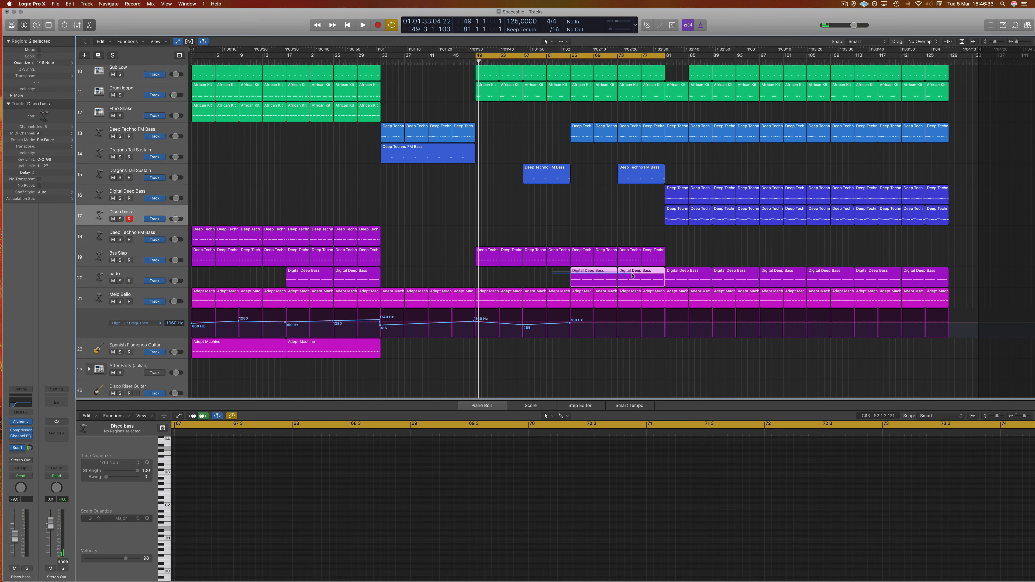
key("Delete")
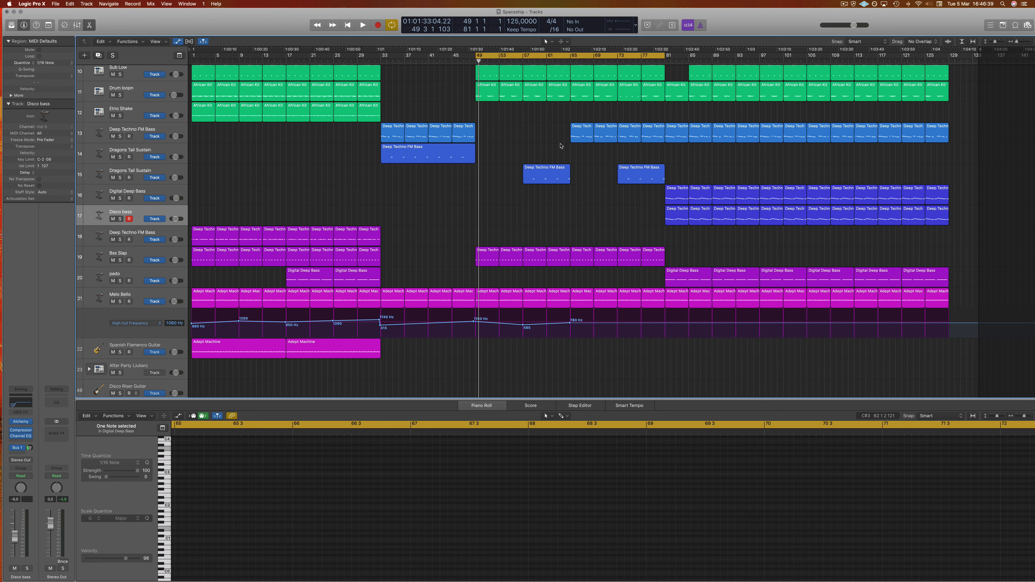
Copy the first Disco bass region to bar 65 and reduce it to its first note, lengthened to fill all four bars
left_click_drag(667, 211, 579, 214)
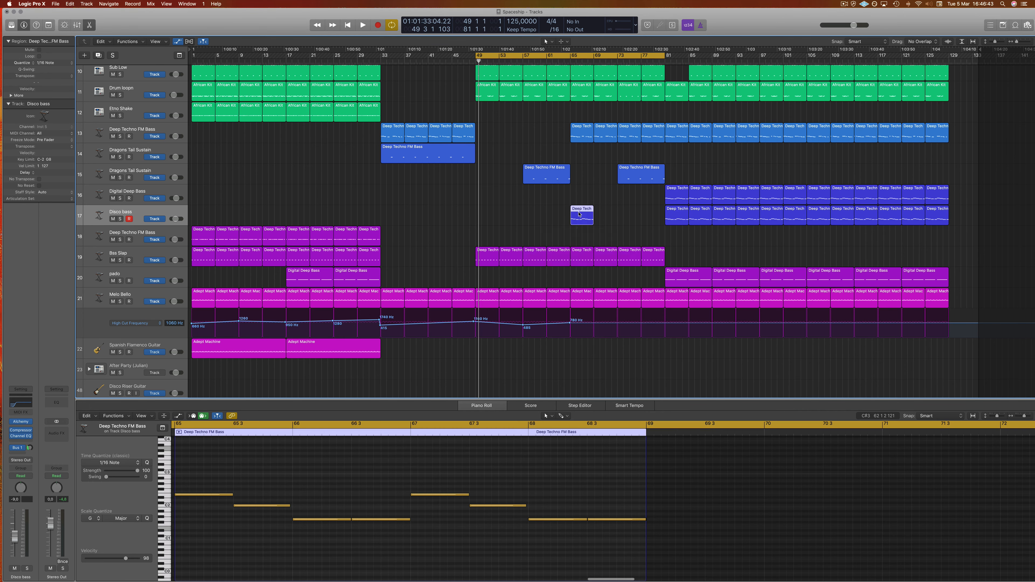
key("super+Left")
key("super+Left")
left_click_drag(258, 482, 532, 564)
key("Delete")
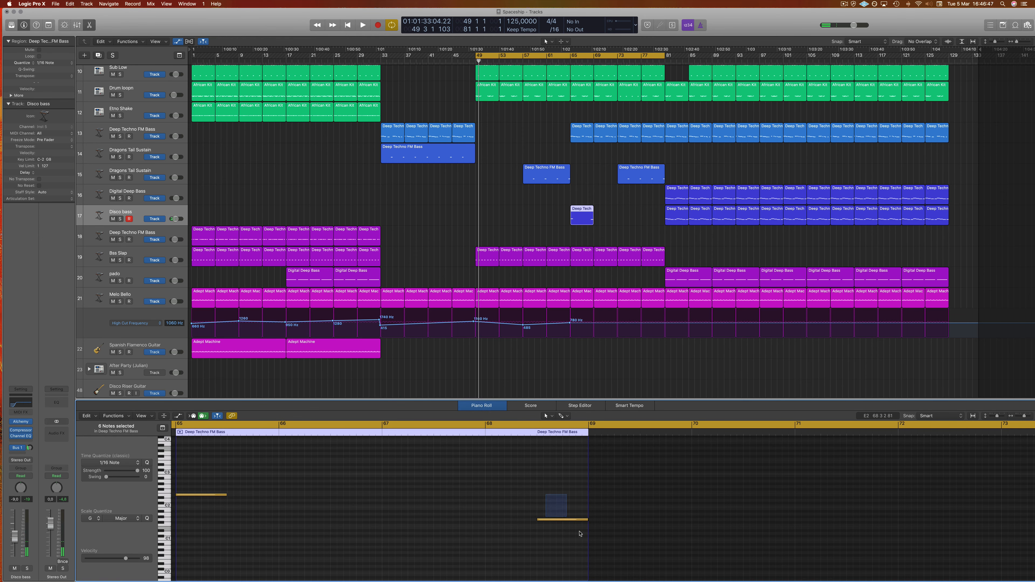
left_click_drag(579, 530, 580, 530)
left_click_drag(227, 495, 585, 508)
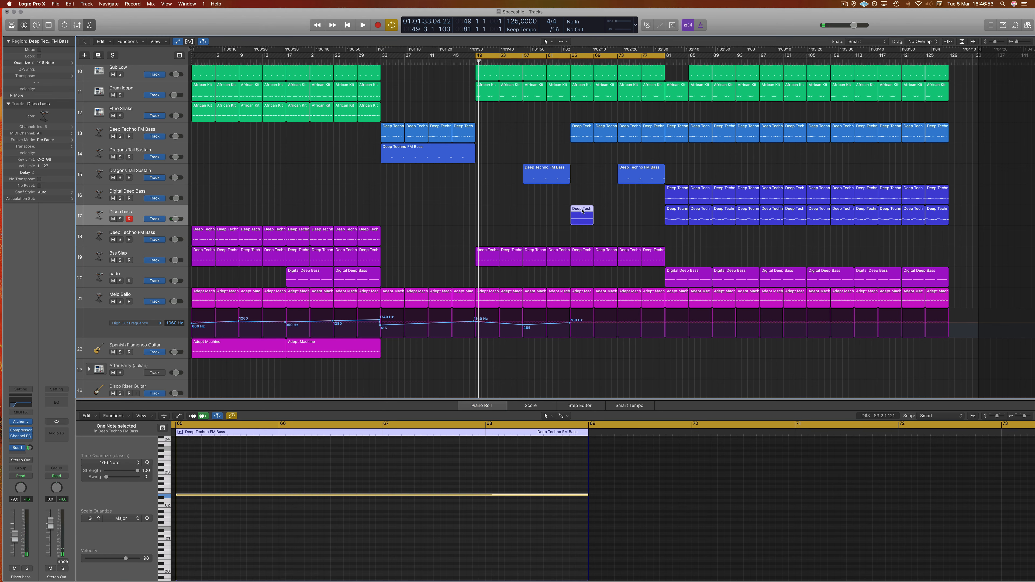
Repeat the one-note Disco bass region up to bar 81 and play back with the cycle range set to bars 57 to 81
left_click_drag(580, 212, 610, 201)
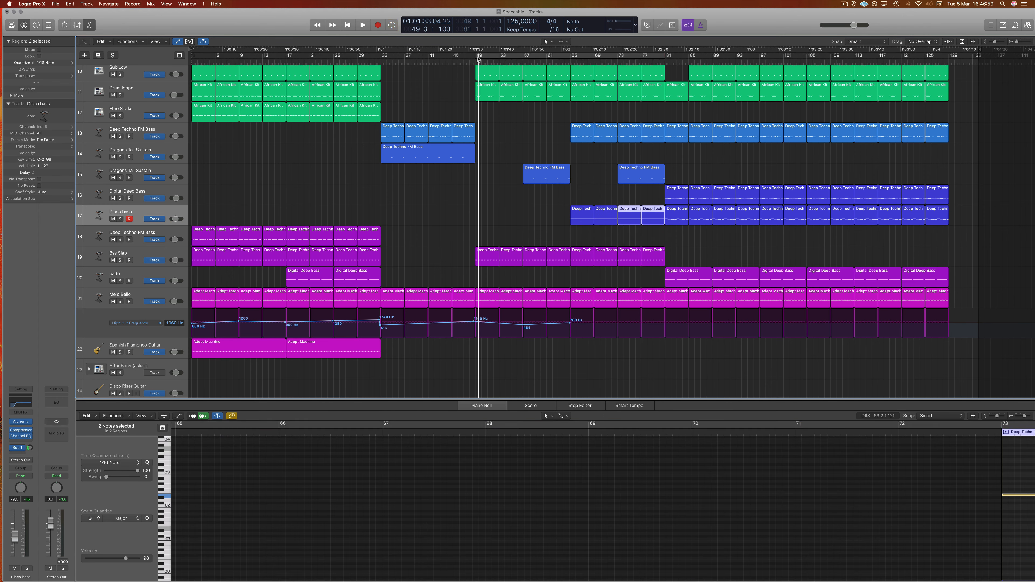
left_click(574, 58)
left_click_drag(573, 57, 665, 57)
key("space")
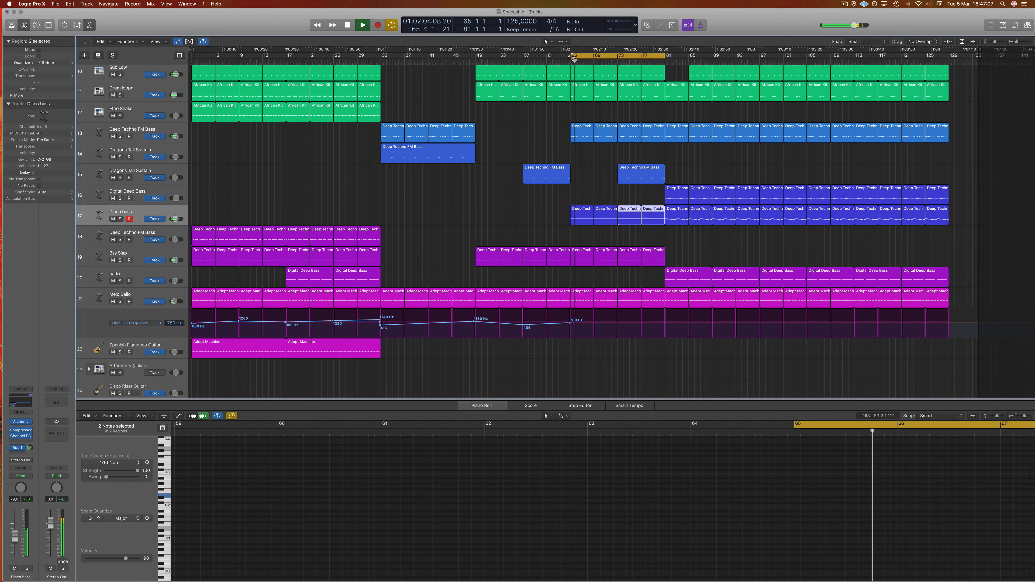
left_click_drag(573, 58, 524, 58)
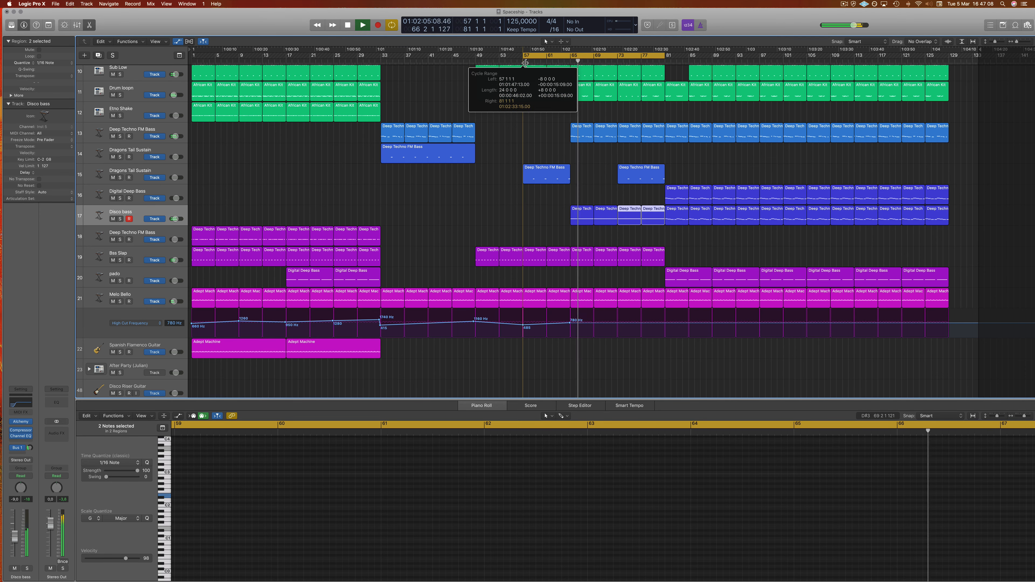
Delete the Deep Techno FM Bass regions on track 13 between bars 65 and 81
left_click(503, 214)
left_click_drag(557, 124, 652, 134)
key("Delete")
key("Delete")
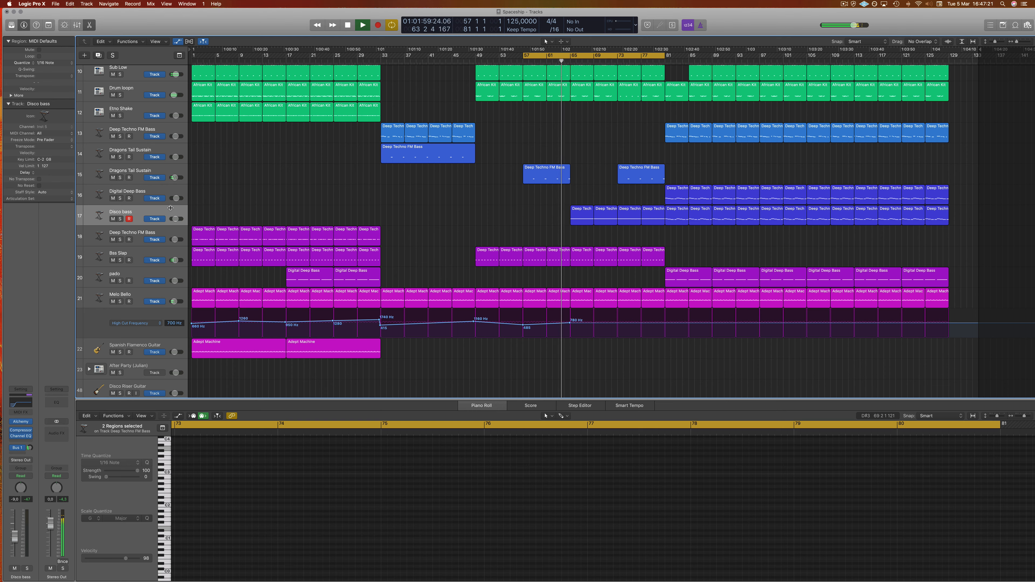
Copy two Deep Techno FM Bass regions from track 18 to bar 61 on track 13
left_click_drag(190, 213, 557, 152)
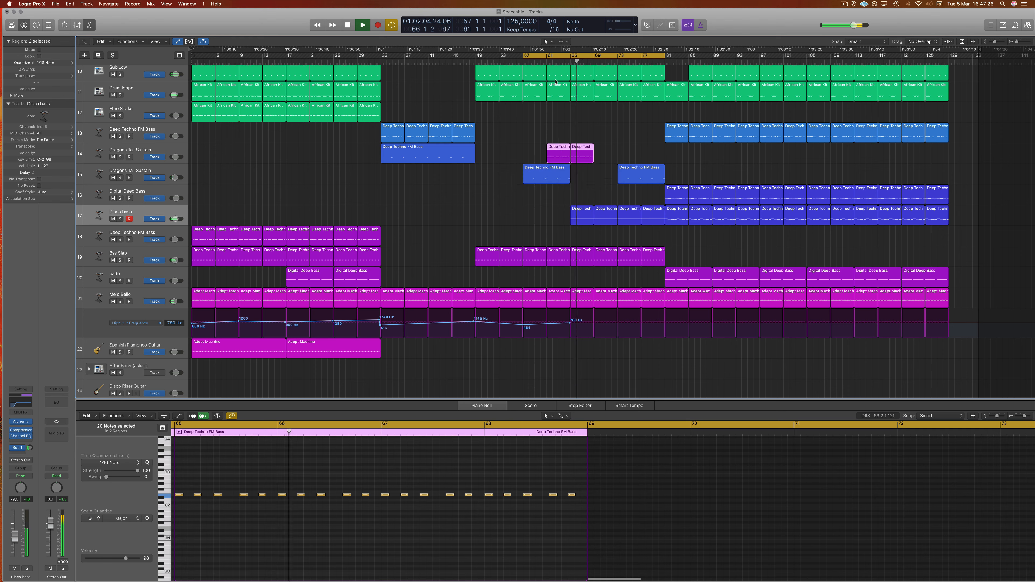
left_click(542, 63)
left_click(516, 134)
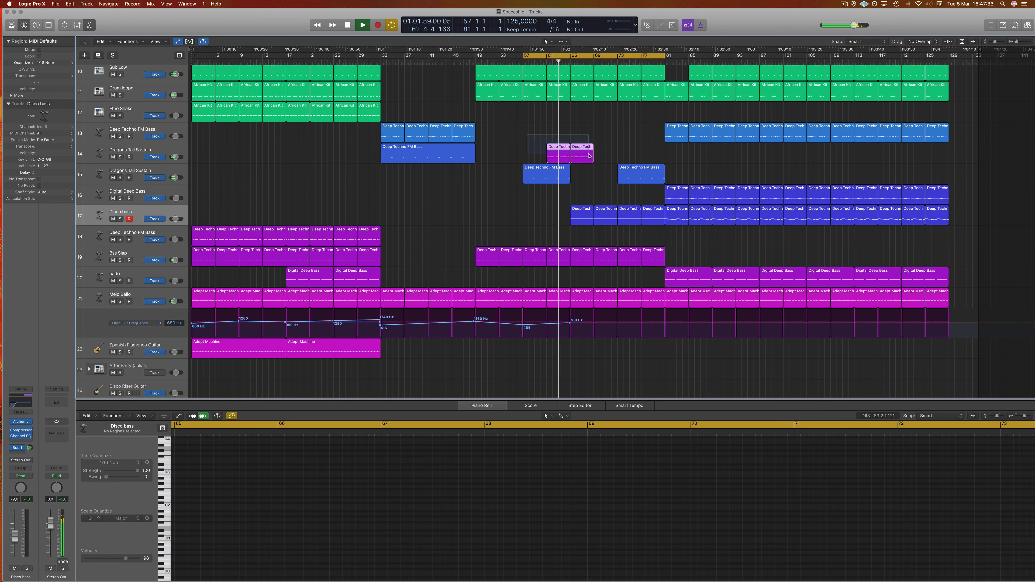
left_click_drag(588, 154, 554, 139)
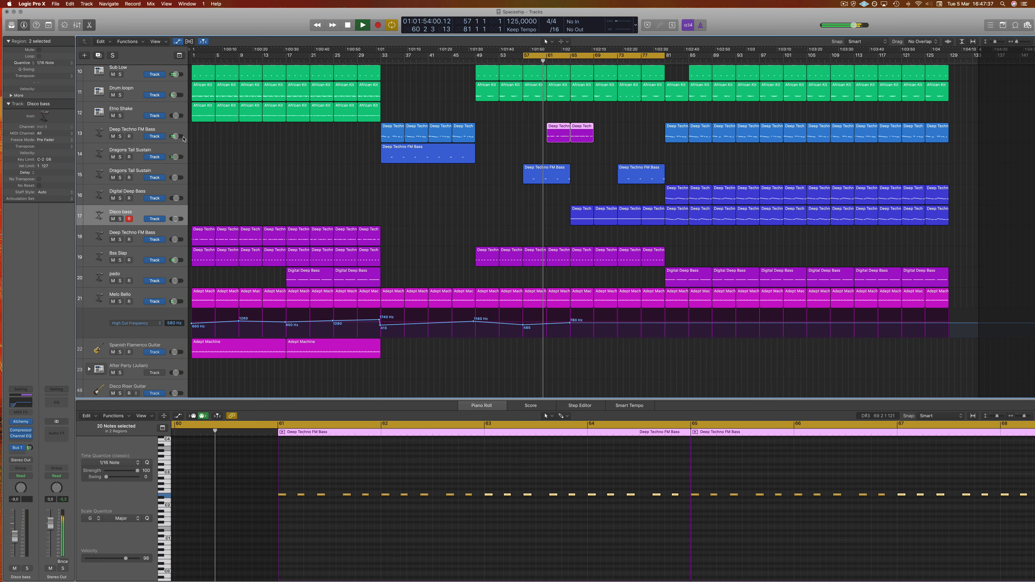
Split the copied Deep Techno FM Bass region at bar 64 and delete the other copied parts, keeping only bar 64
left_click(163, 130)
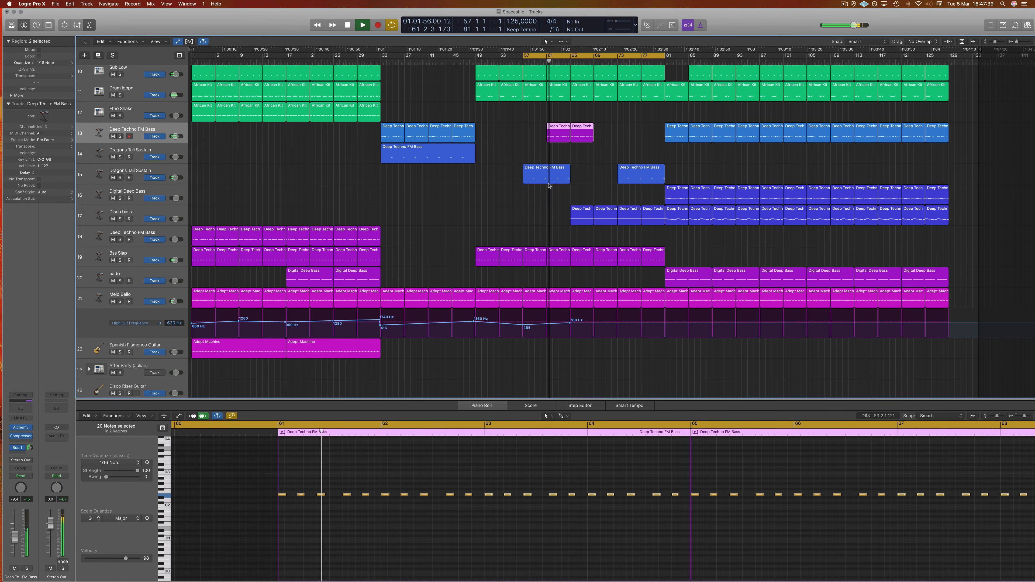
left_click(603, 131)
scroll(585, 121, "right", 8)
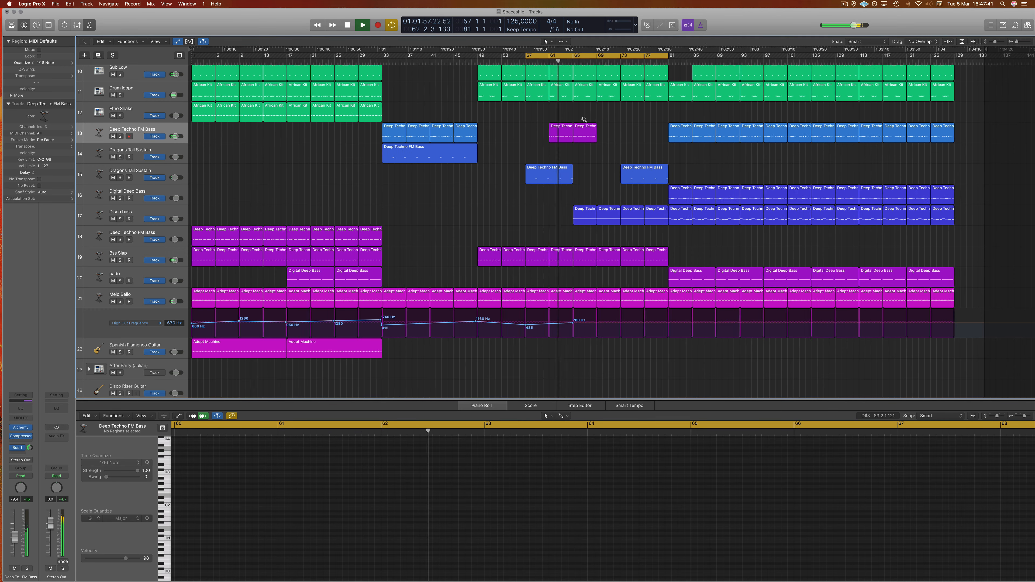
scroll(584, 121, "down", 5)
scroll(584, 121, "left", 5)
scroll(585, 121, "left", 1)
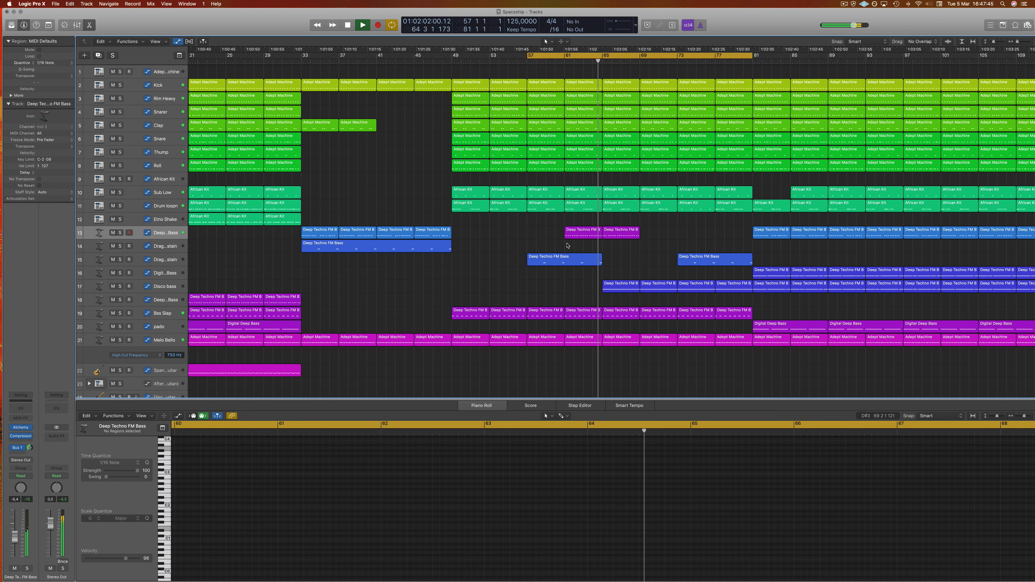
key("space")
left_click(592, 231)
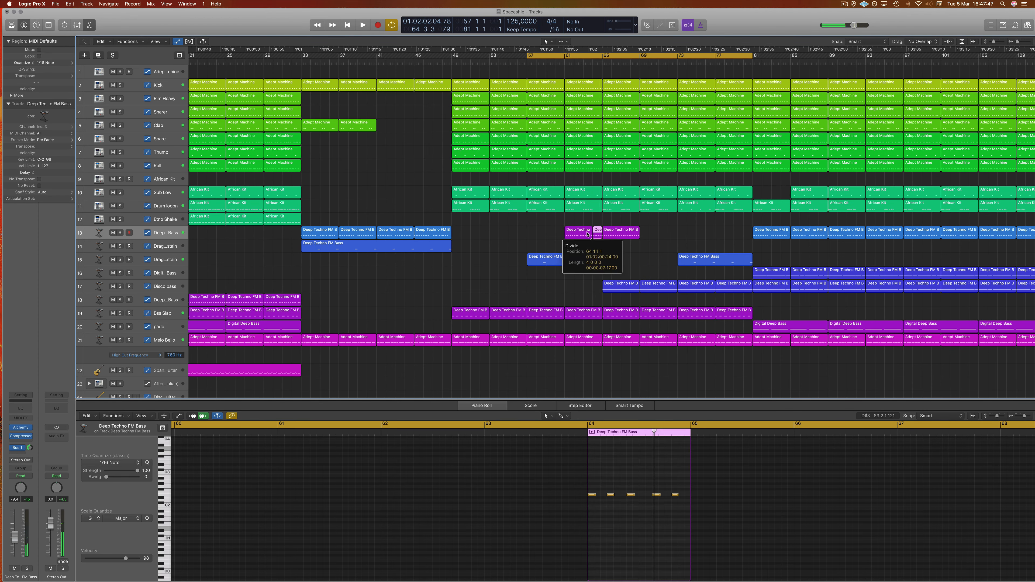
left_click(585, 235)
key("Delete")
key("Delete")
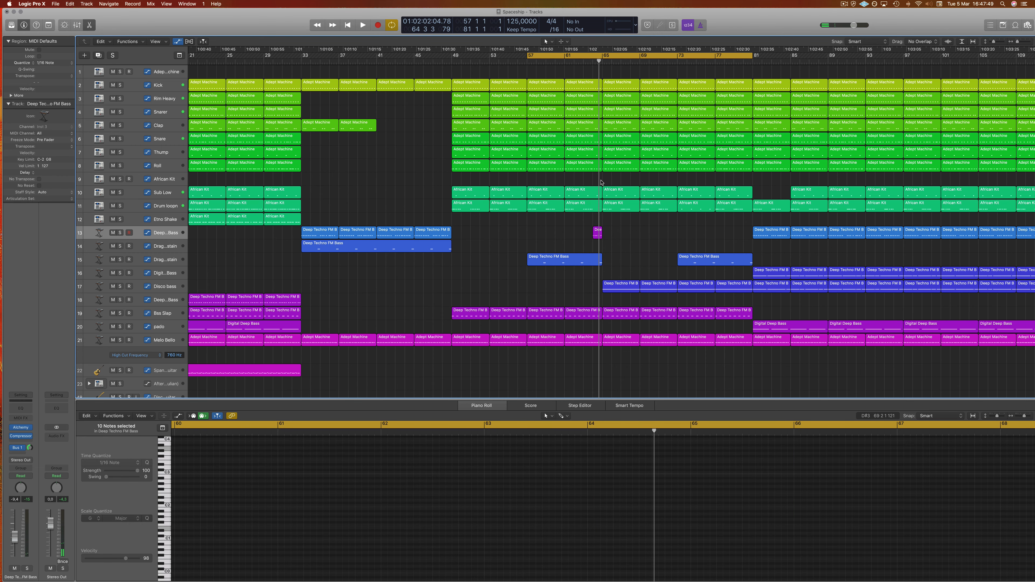
Clear about the last half of bar 64 on all drum and percussion tracks, shortening notes that cross the split point
key("space")
key("super+Right")
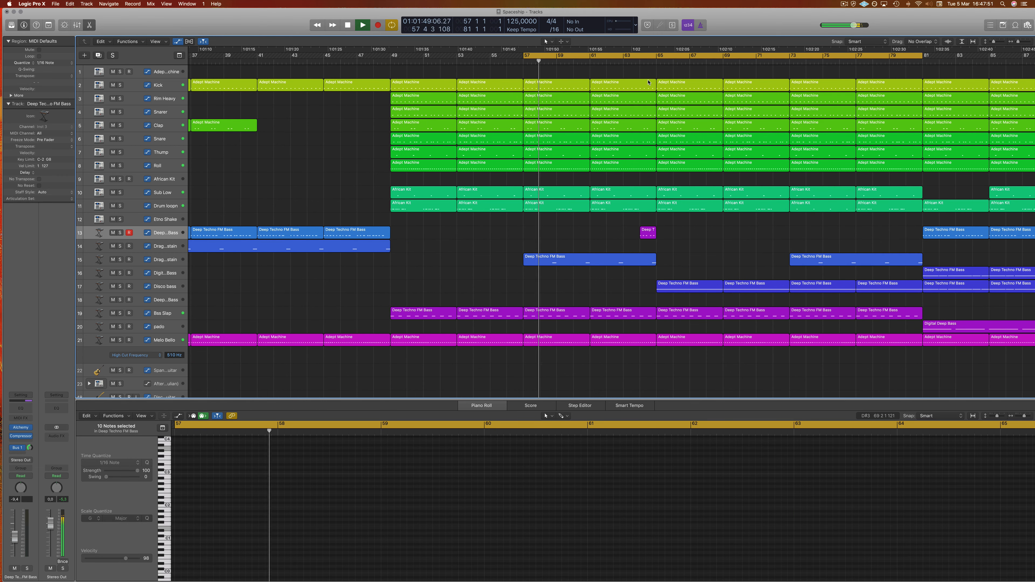
left_click_drag(648, 66, 659, 219)
key("Delete")
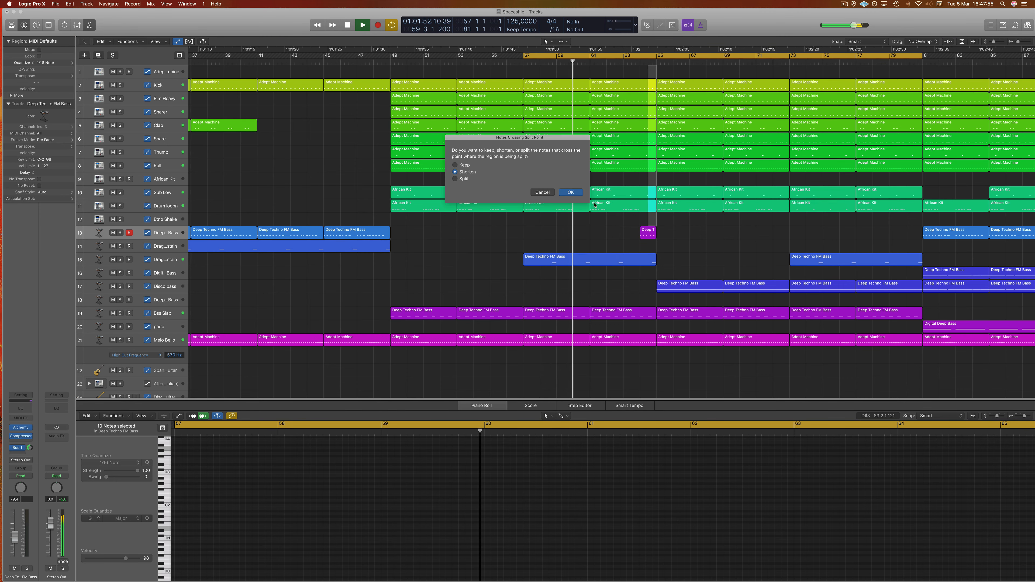
left_click(566, 192)
Play back the break into bar 65 and examine the one-bar Deep Techno FM Bass fill and the Disco bass regions
key("super+Left")
key("super+Left")
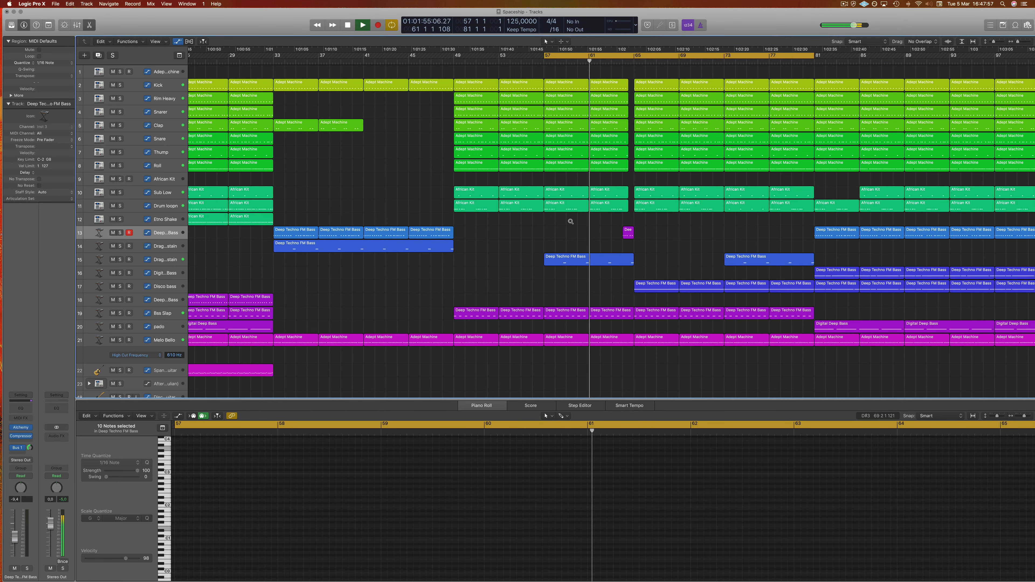
key("super+Left")
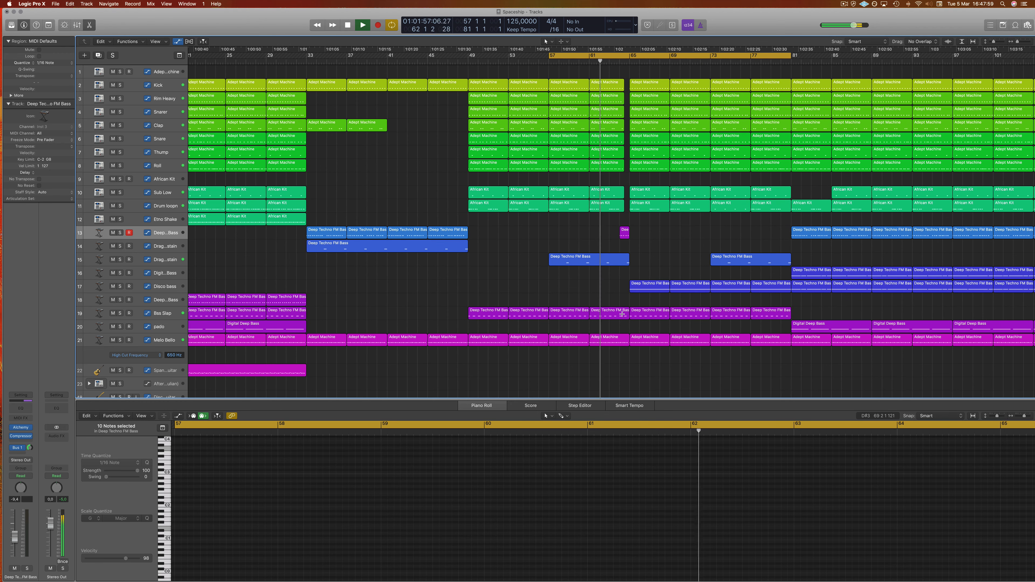
key("super+Left")
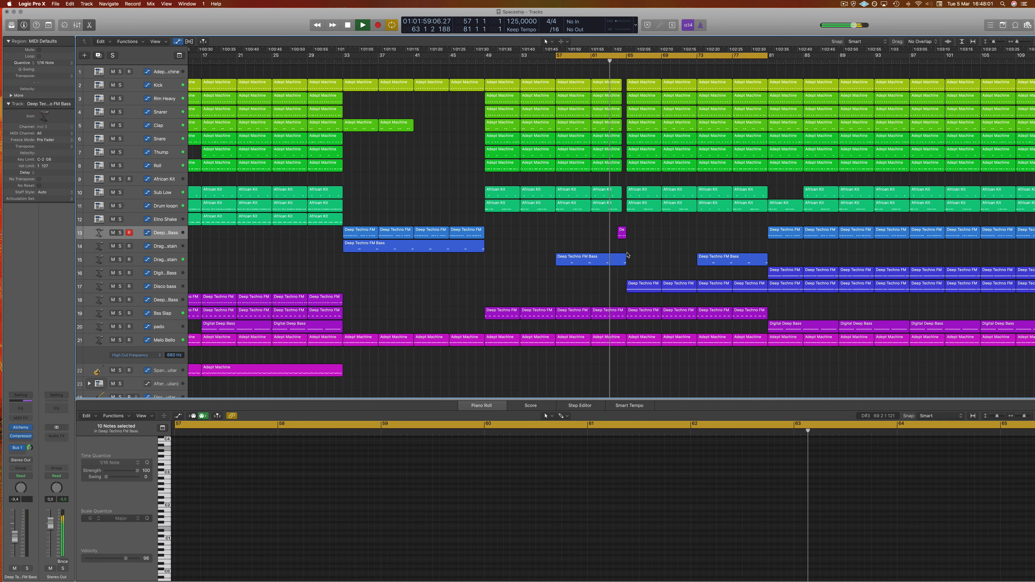
left_click(165, 286)
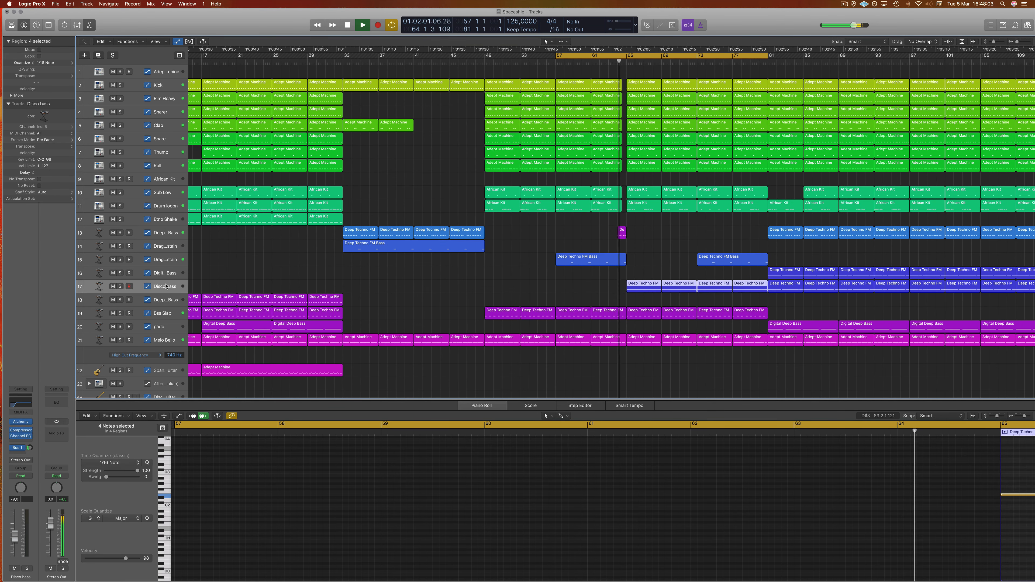
key("super+Right")
key("super+Right")
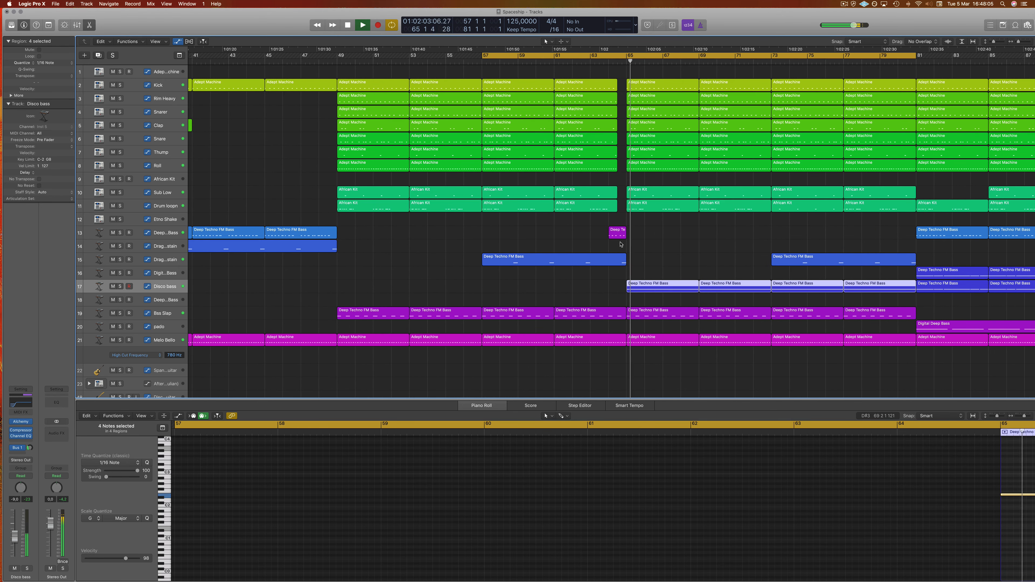
left_click(621, 230)
key("super+Left")
key("super+Left")
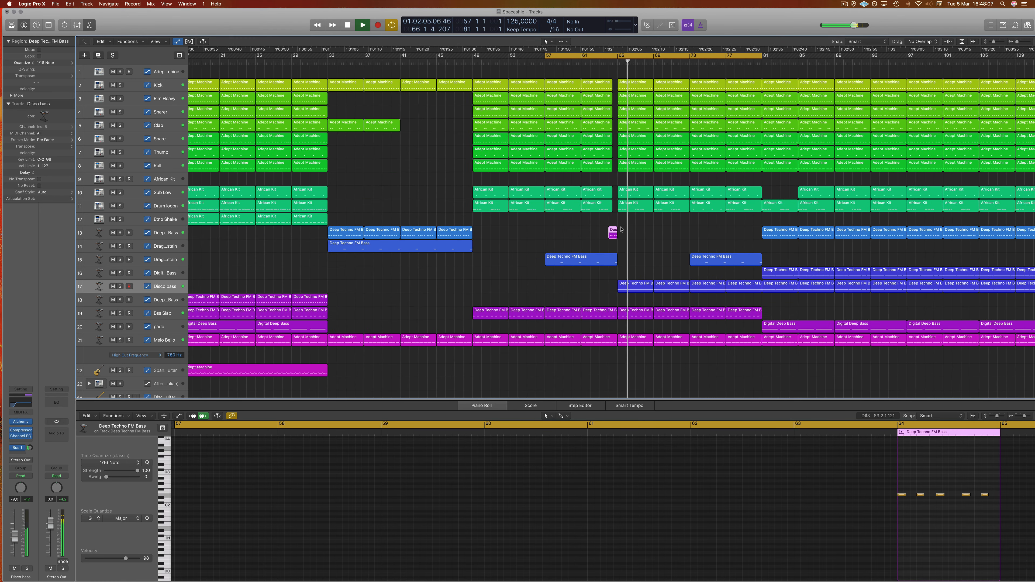
key("Return")
key("shift+period")
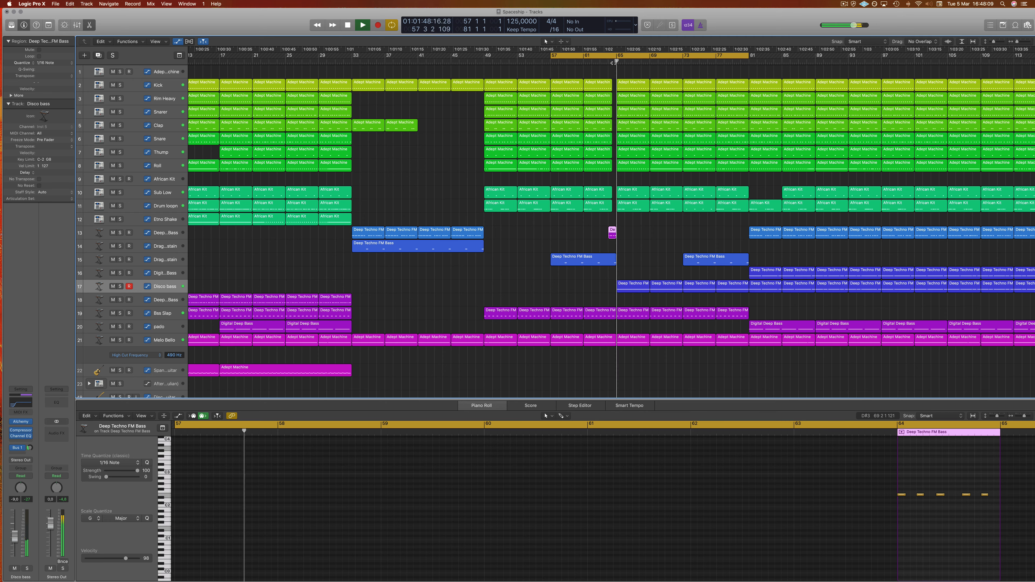
key("super+Left")
Enable the high-cut band in the Disco bass track's Channel EQ at 450 Hz and restart playback
left_click(147, 288)
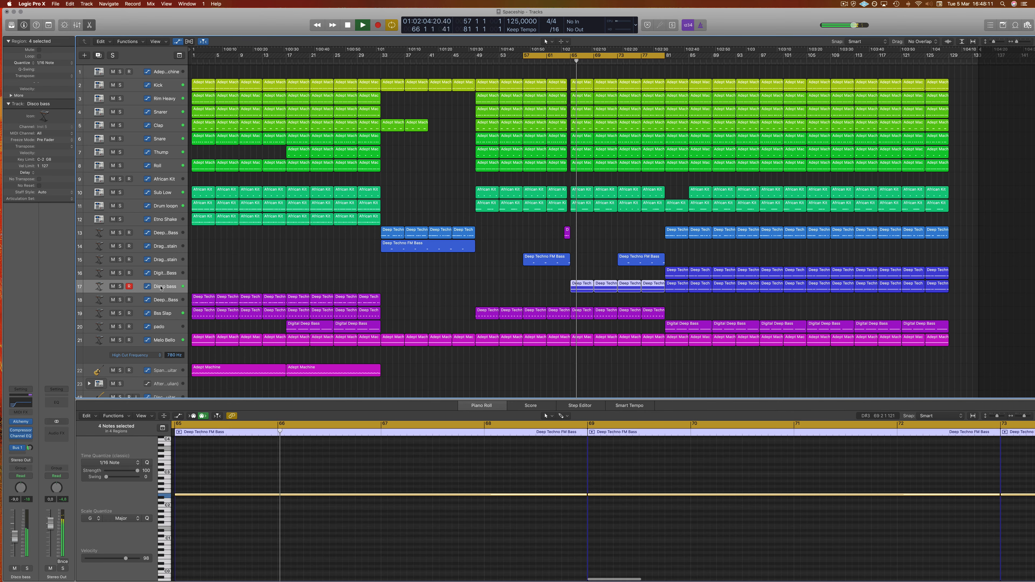
left_click(20, 403)
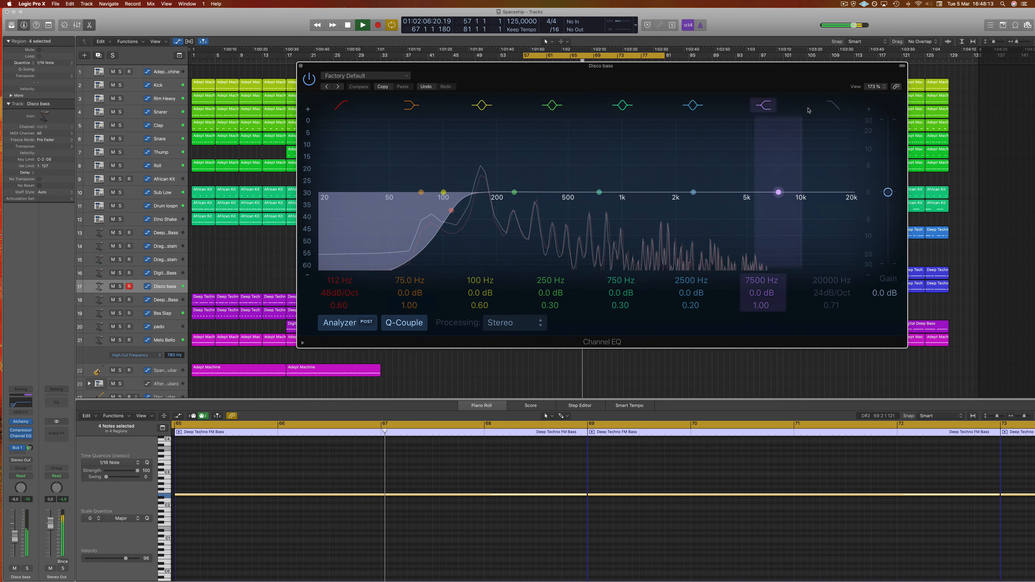
left_click(833, 105)
left_click_drag(838, 209, 536, 209)
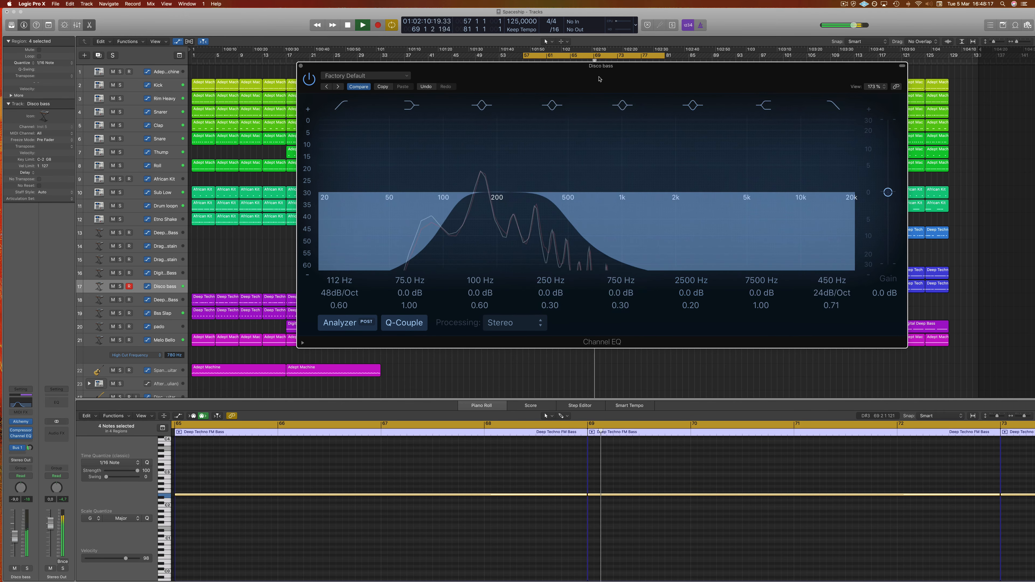
left_click_drag(422, 64, 156, 81)
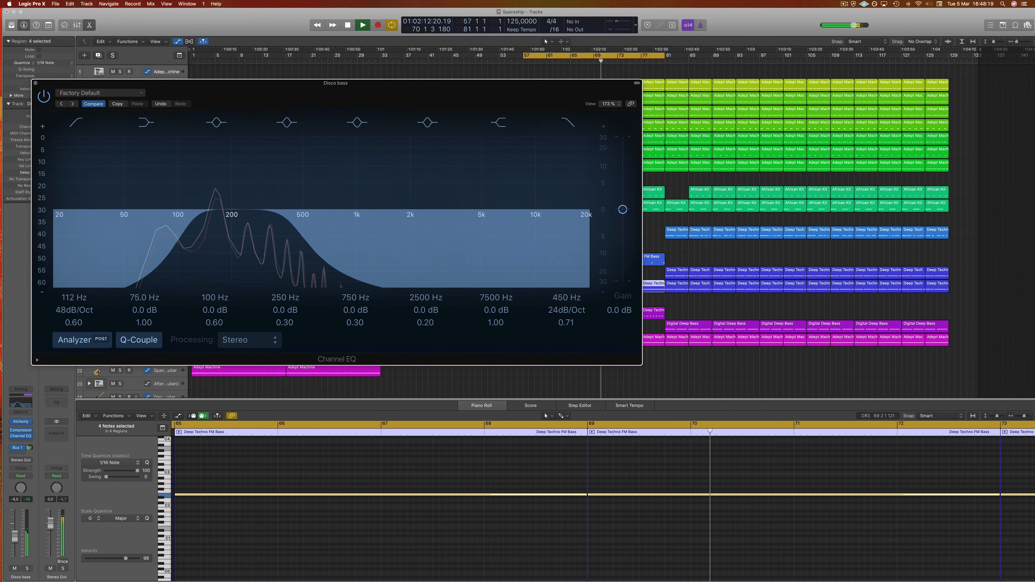
left_click(36, 83)
key("space")
key("space")
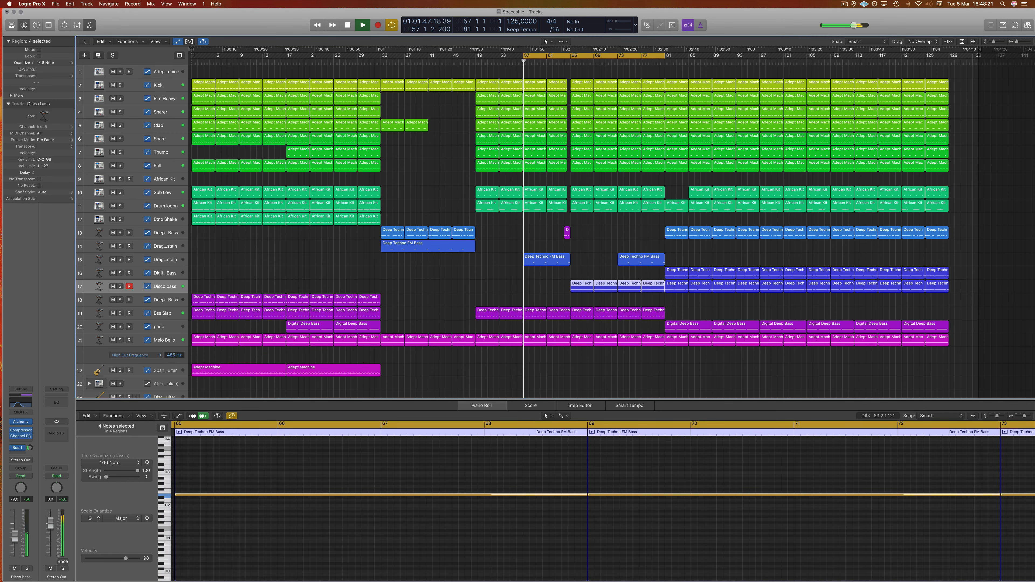
Narrow the cycle range to bars 65–81 and set the Disco bass track's automation mode to Touch
left_click_drag(524, 55, 570, 57)
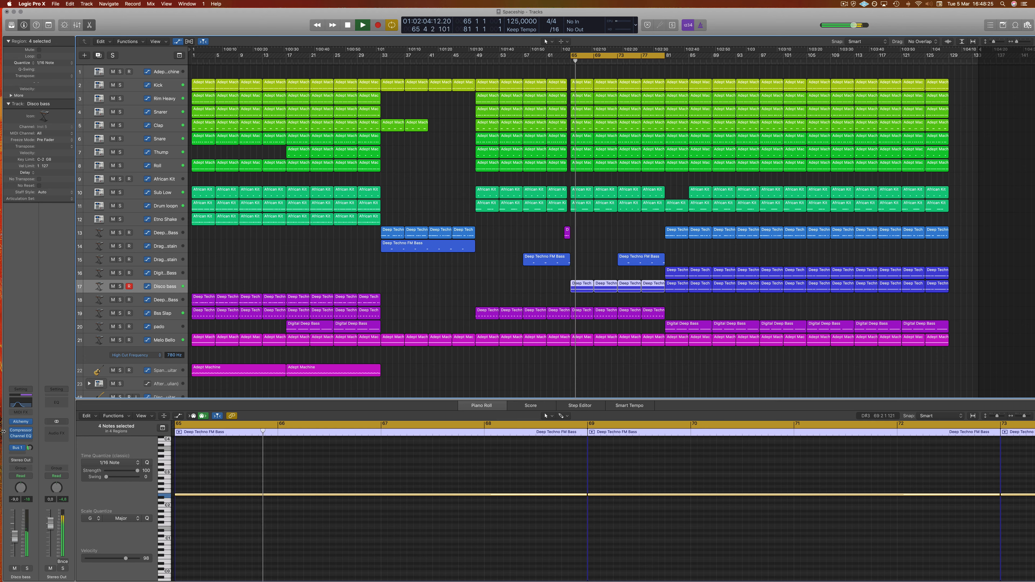
left_click(28, 475)
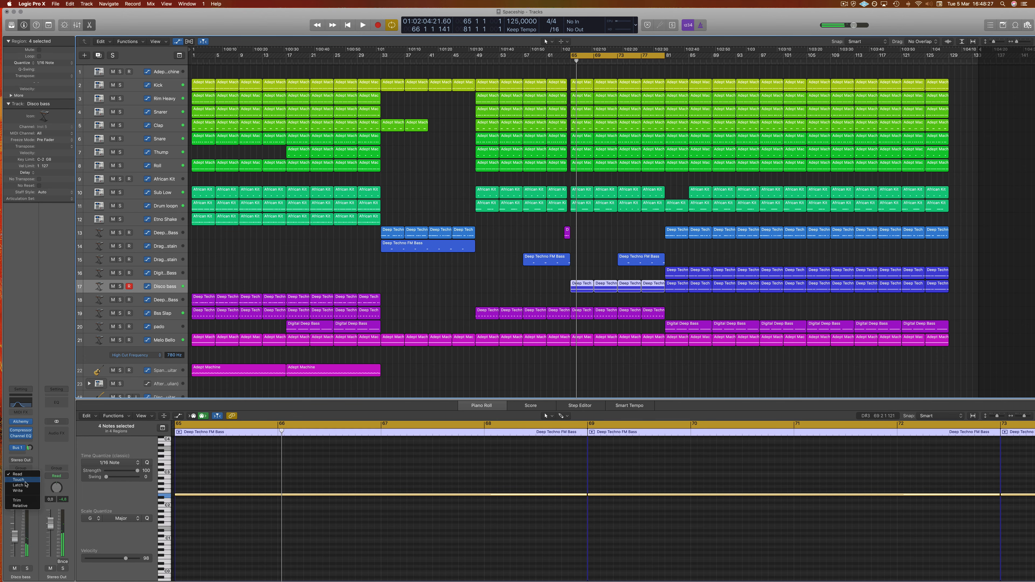
left_click(26, 481)
Write high-cut frequency automation for Disco bass from its Channel EQ during playback, then close the EQ
left_click(27, 405)
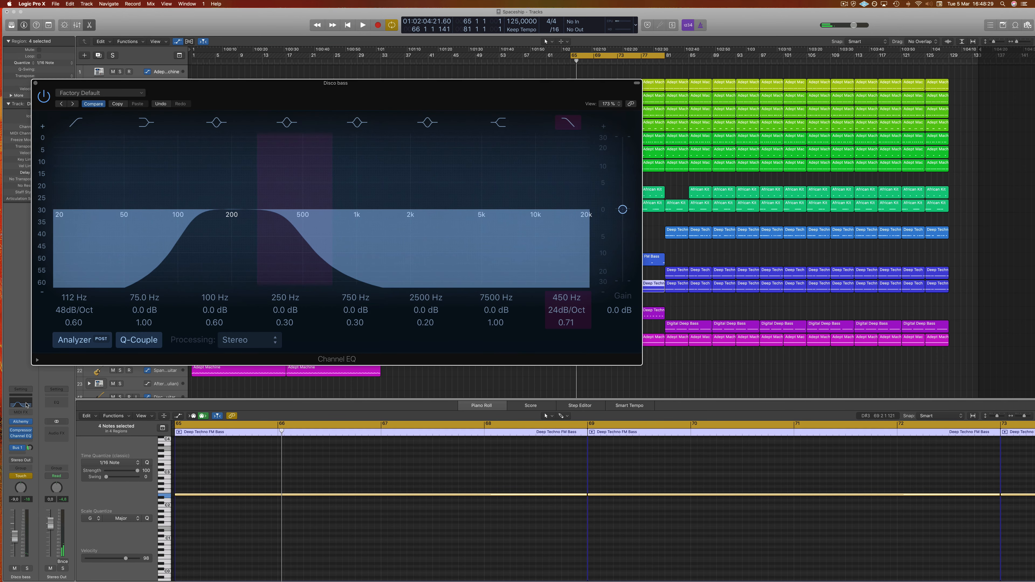
left_click_drag(432, 99, 481, 189)
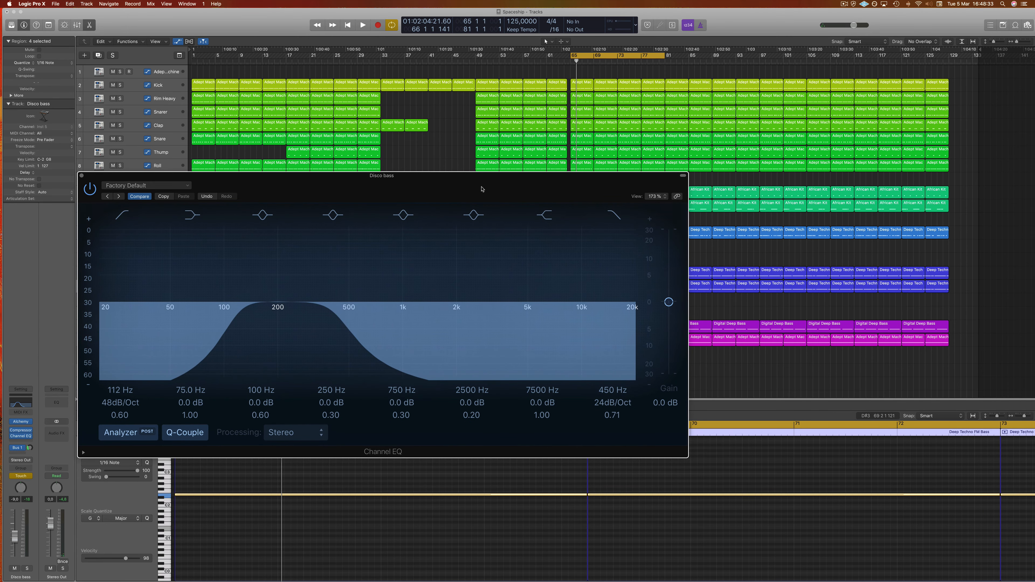
left_click_drag(481, 189, 480, 138)
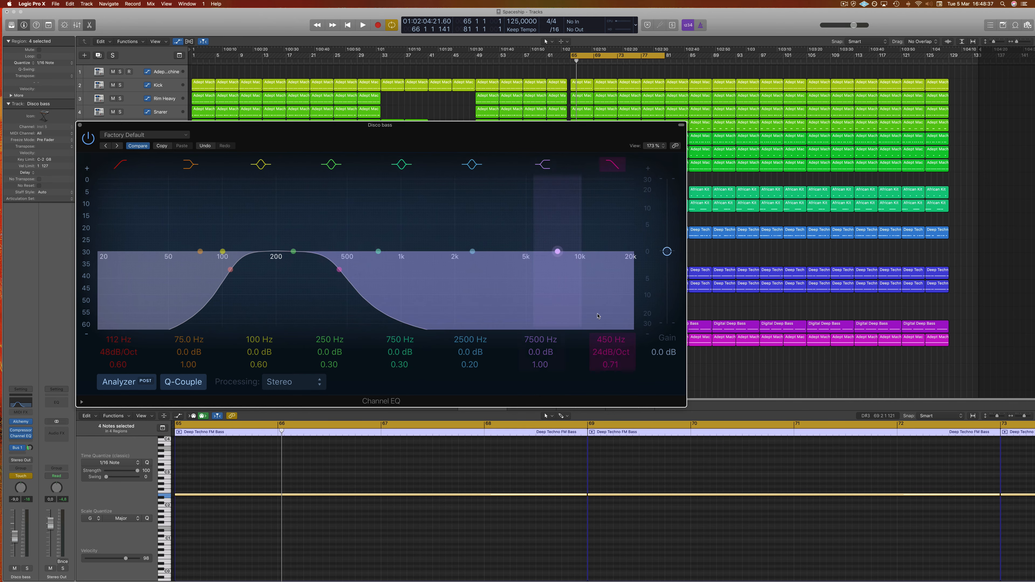
mouse_move(468, 144)
left_mouse_down()
mouse_move(424, 105)
mouse_move(690, 209)
mouse_move(359, 140)
mouse_move(540, 163)
mouse_move(479, 147)
left_mouse_up()
key("space")
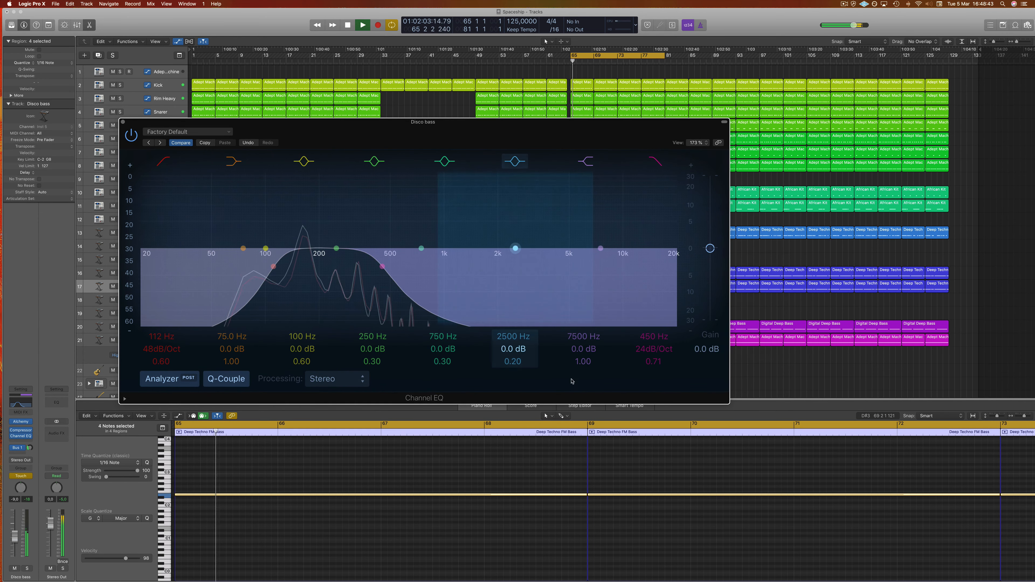
mouse_move(382, 266)
left_mouse_down()
mouse_move(403, 267)
mouse_move(382, 266)
left_mouse_up()
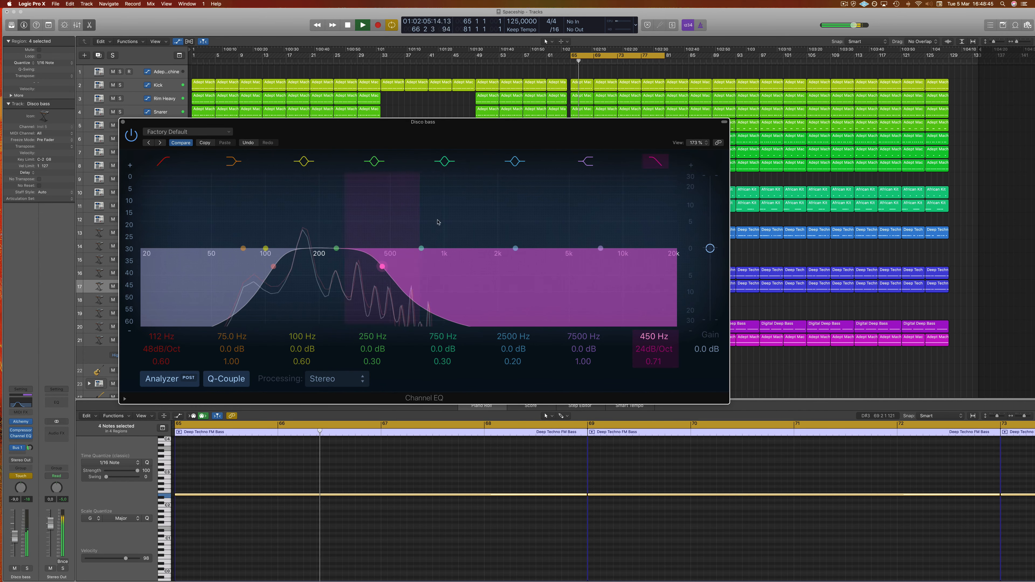
left_click(122, 122)
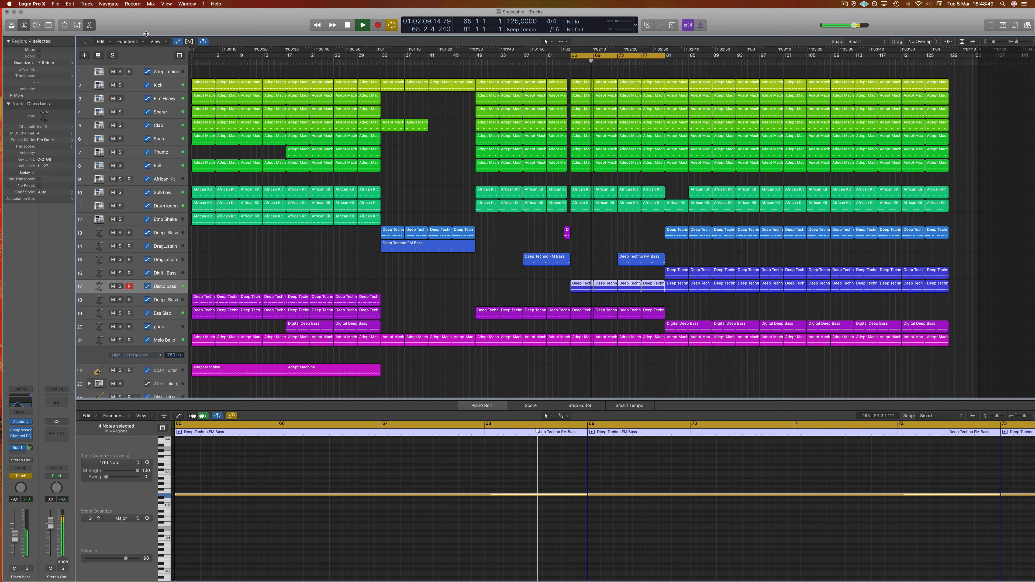
Show the toolbar, enlarge the Disco bass track with Track Zoom, and set its automation mode to Read
key("ctrl+alt+super+t")
left_click(118, 46)
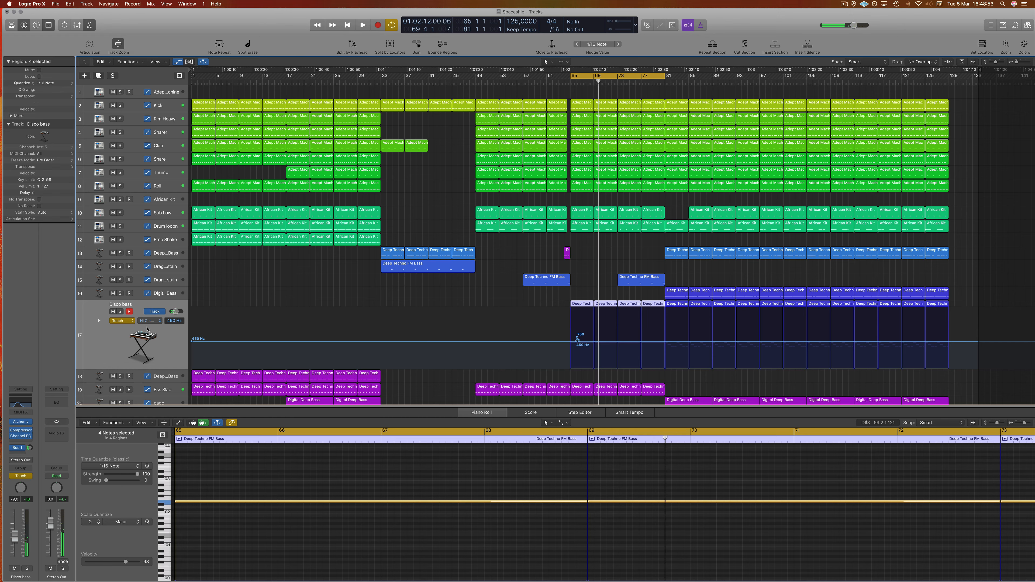
left_click(125, 322)
key("Return")
Ramp the Disco bass high-cut automation from 450 Hz at bar 65 to 760 Hz at bar 73, and add a 760 Hz point at bar 81
left_click_drag(579, 342, 618, 339)
key("space")
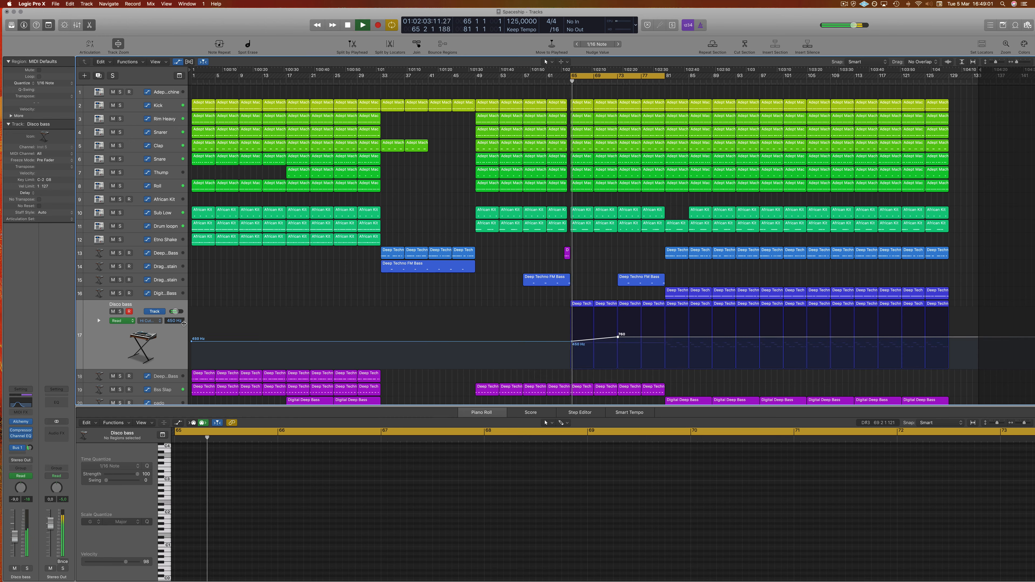
left_click(665, 338)
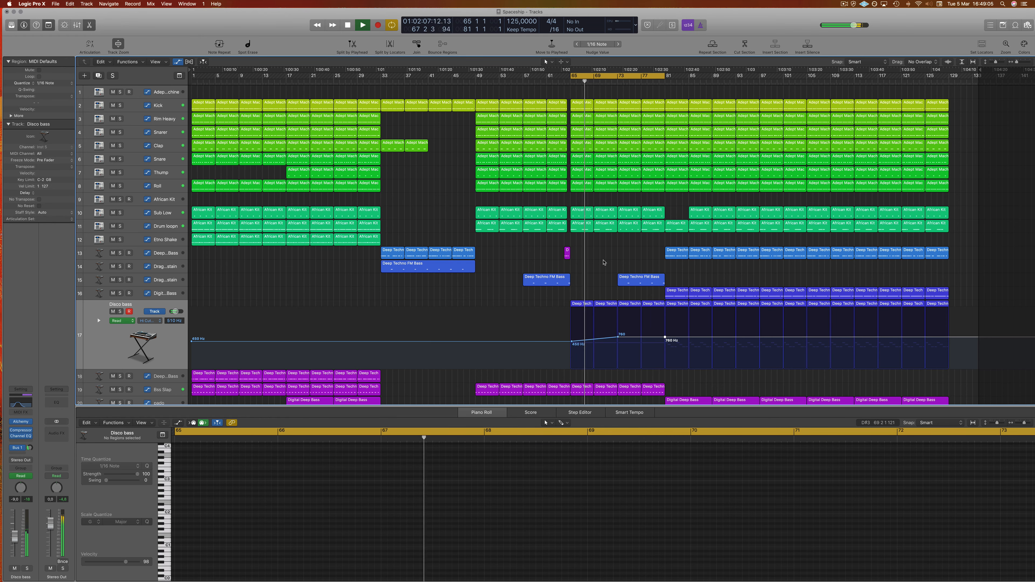
scroll(179, 345, "down", 5)
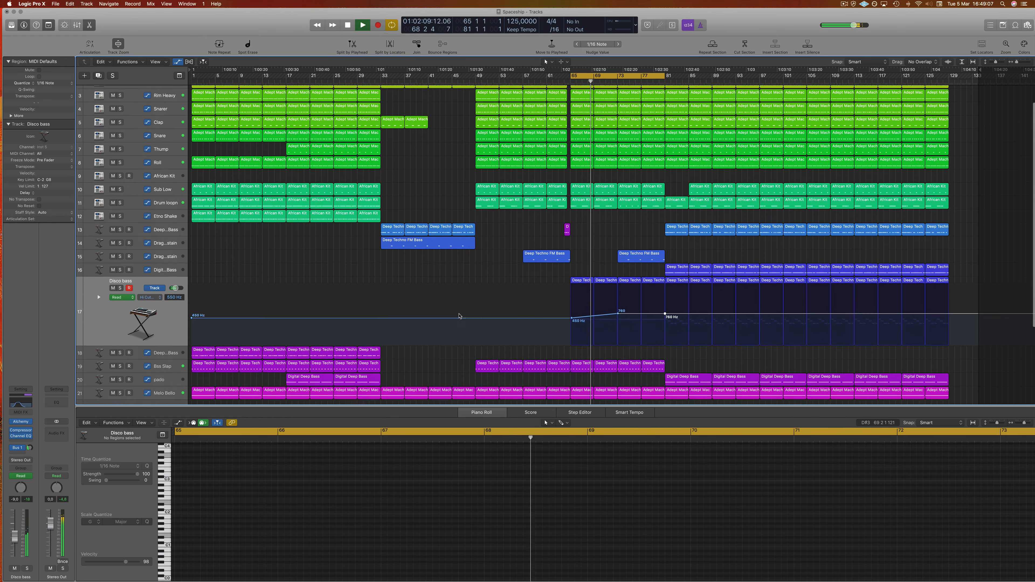
Copy the second Adept Machine region on the Spanish Flamenco Guitar track to bar 73, then deselect it
left_click(179, 345)
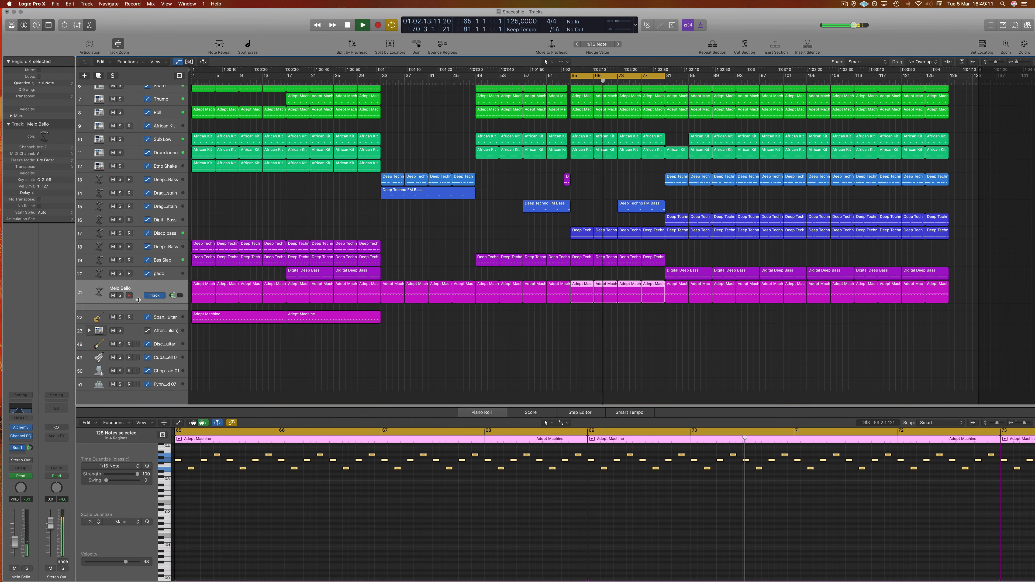
key("Down")
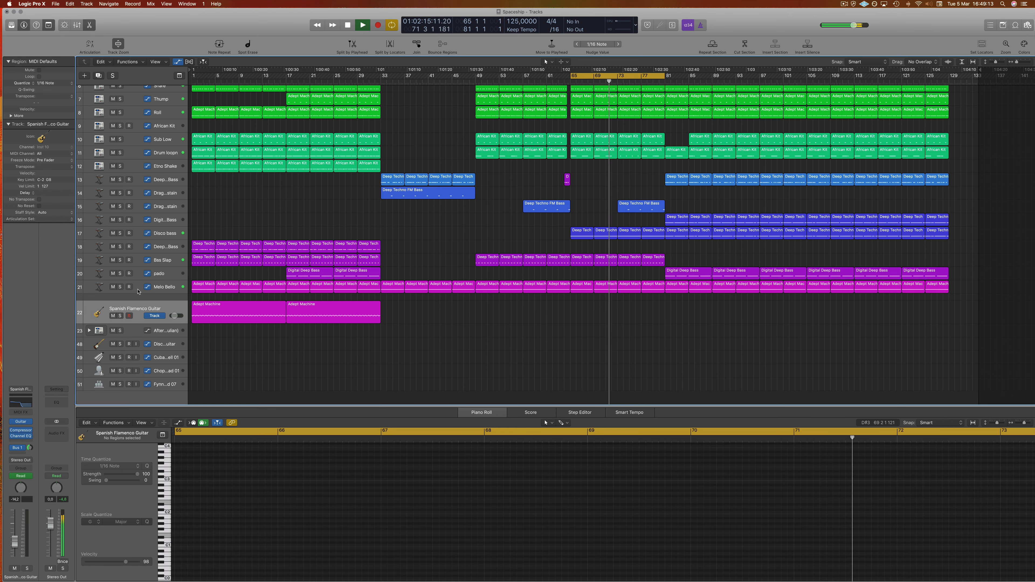
key("Up")
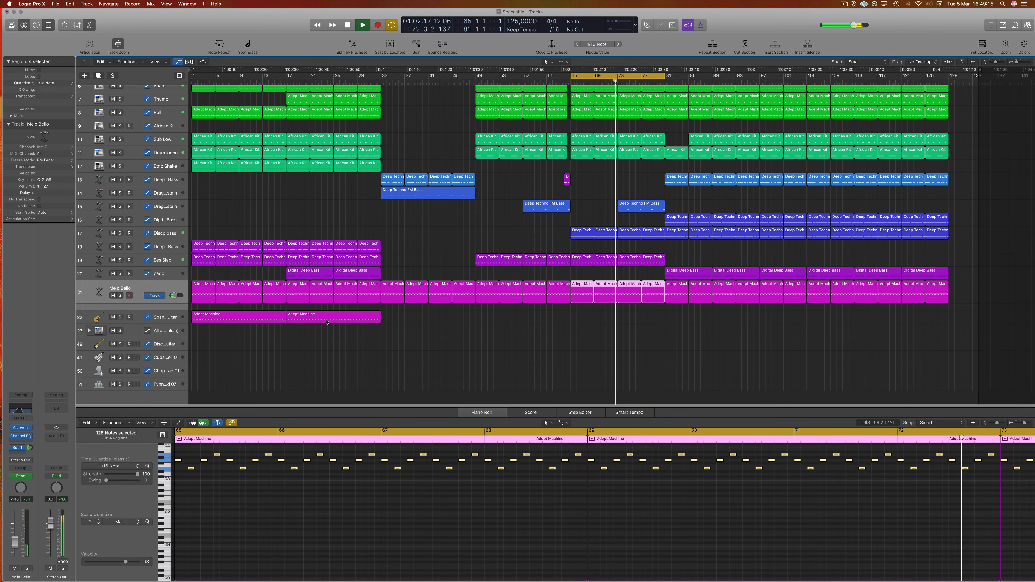
left_click_drag(323, 317, 653, 323)
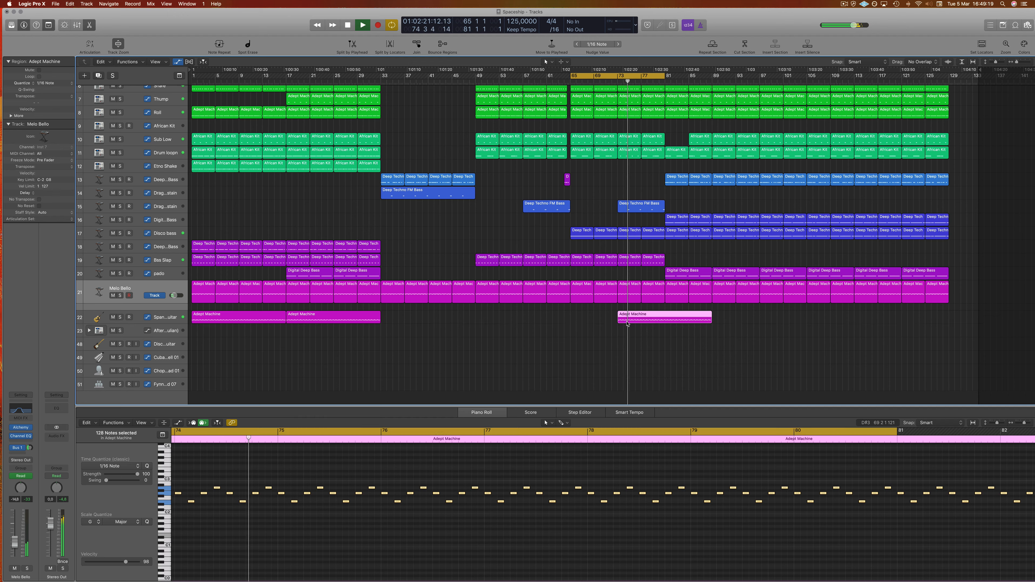
left_click(614, 331)
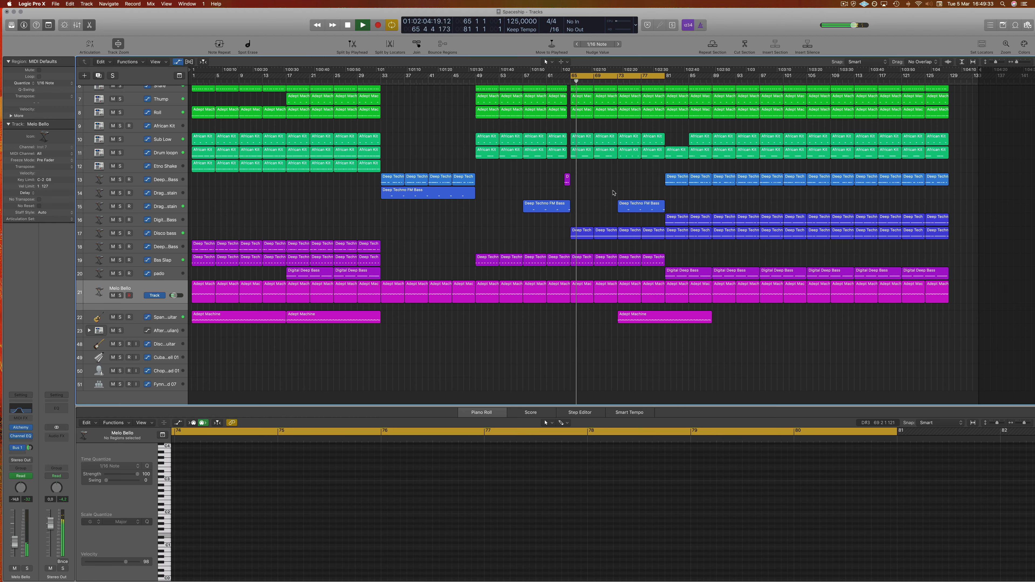
scroll(613, 192, "up", 6)
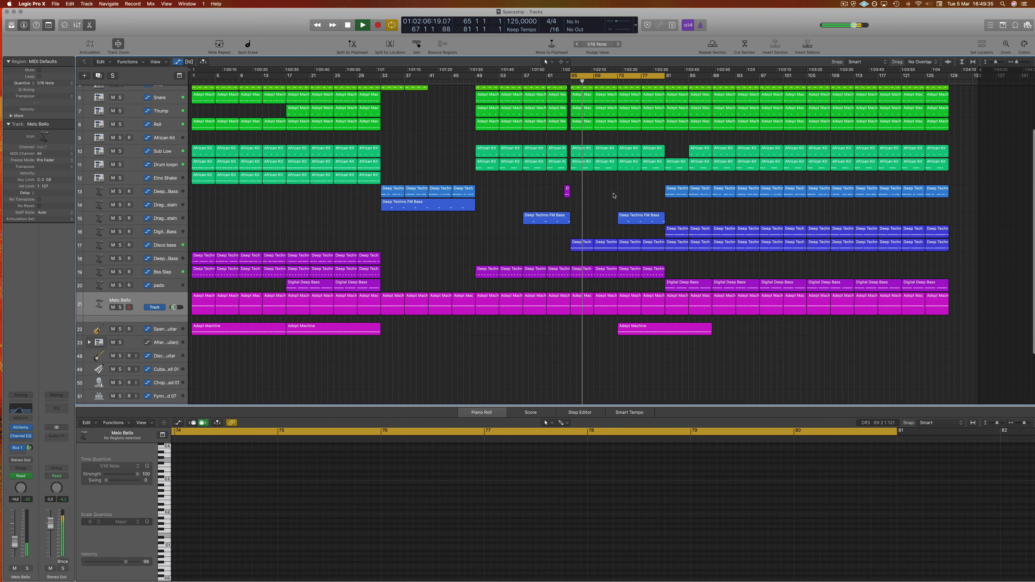